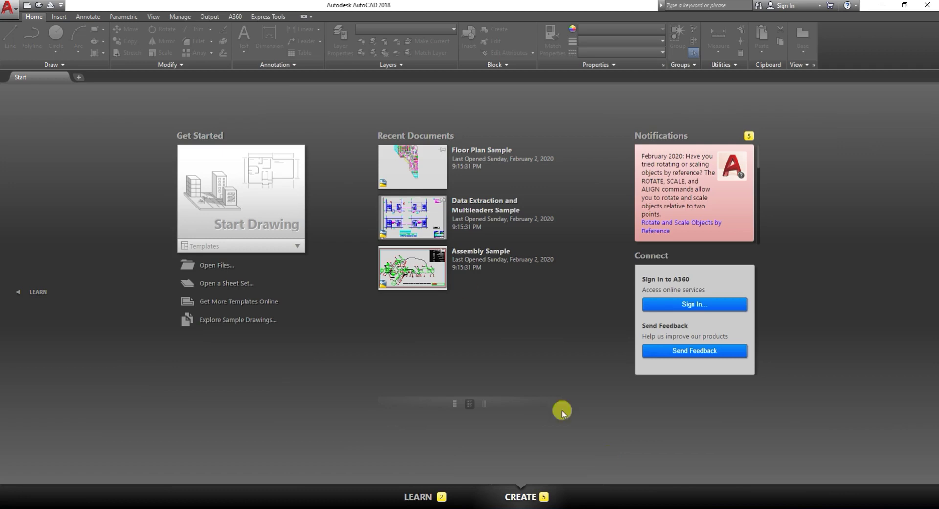
Create a new blank drawing (Drawing3.dwg) from the Start Drawing tile.
click(231, 228)
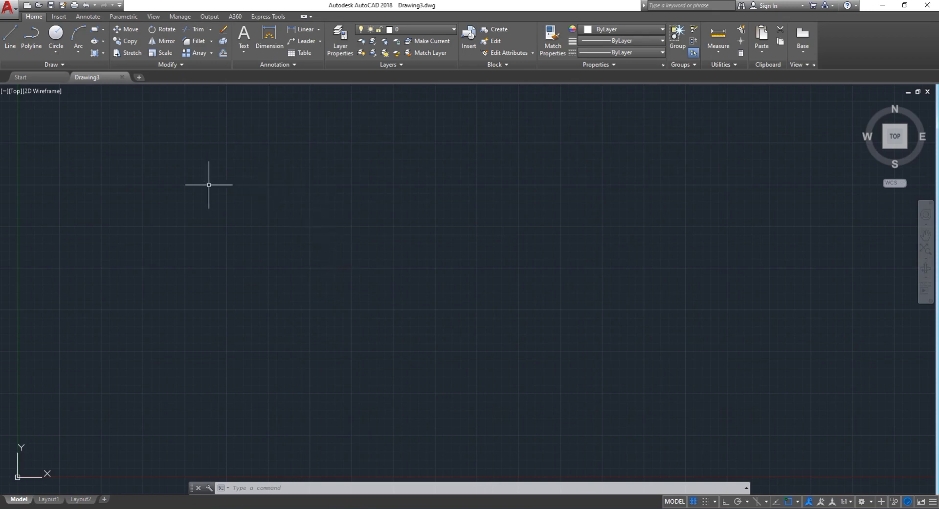
click(10, 7)
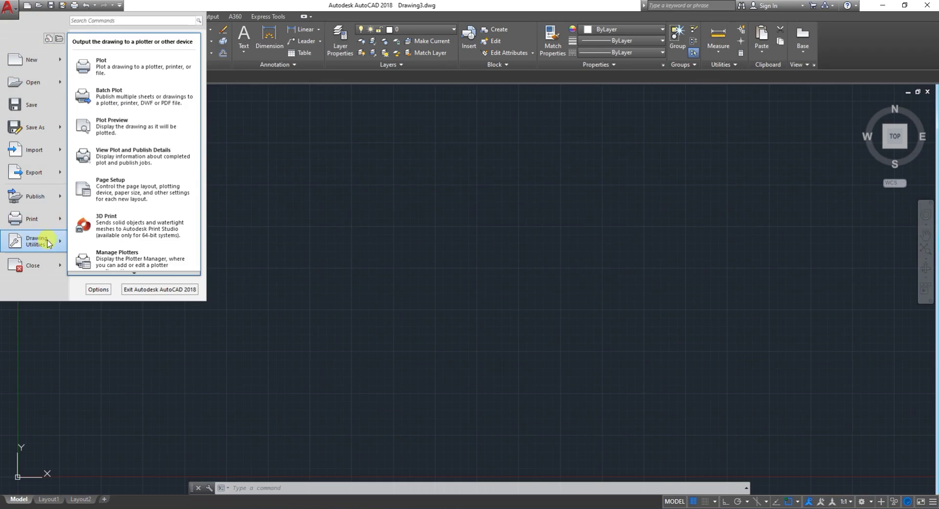
mouse_move(33, 241)
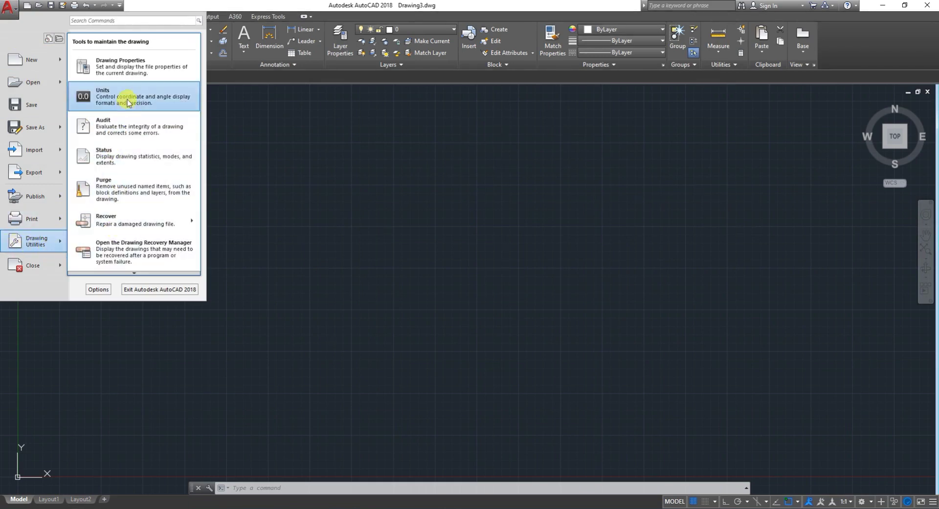
click(365, 216)
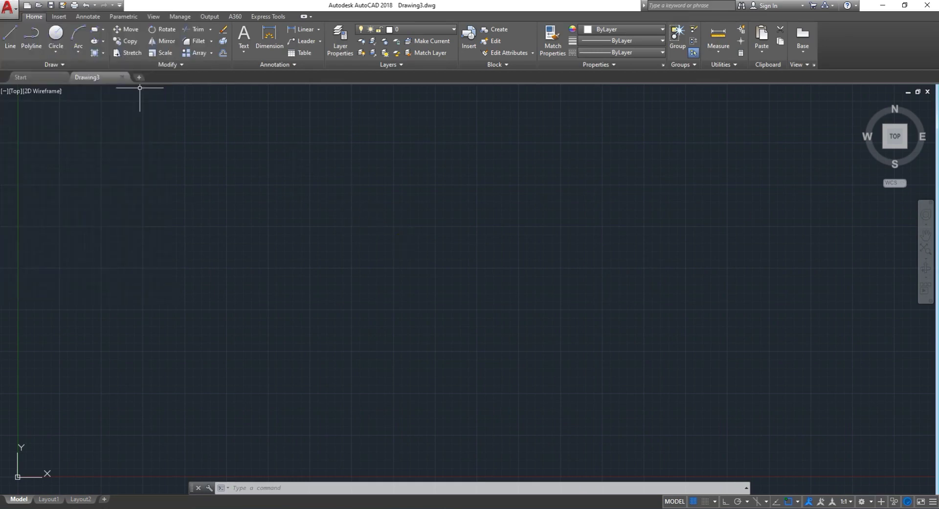
click(9, 9)
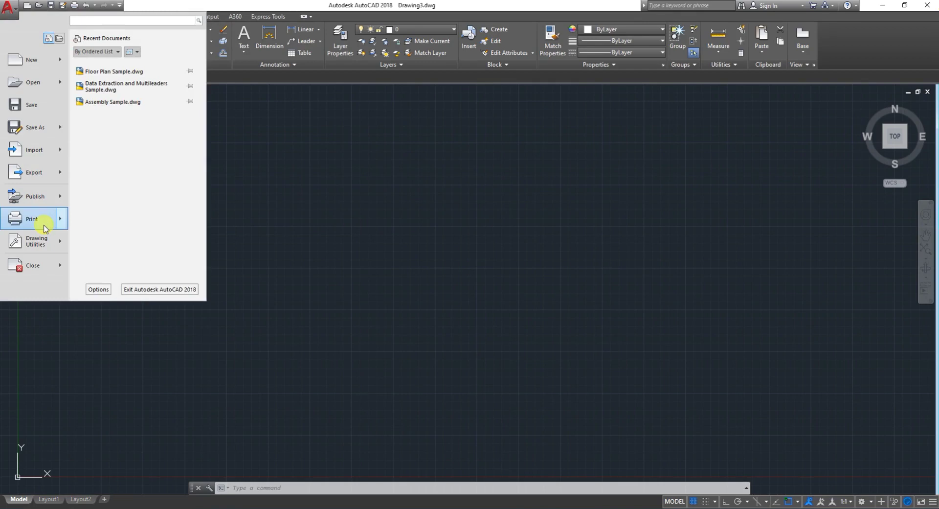
mouse_move(33, 241)
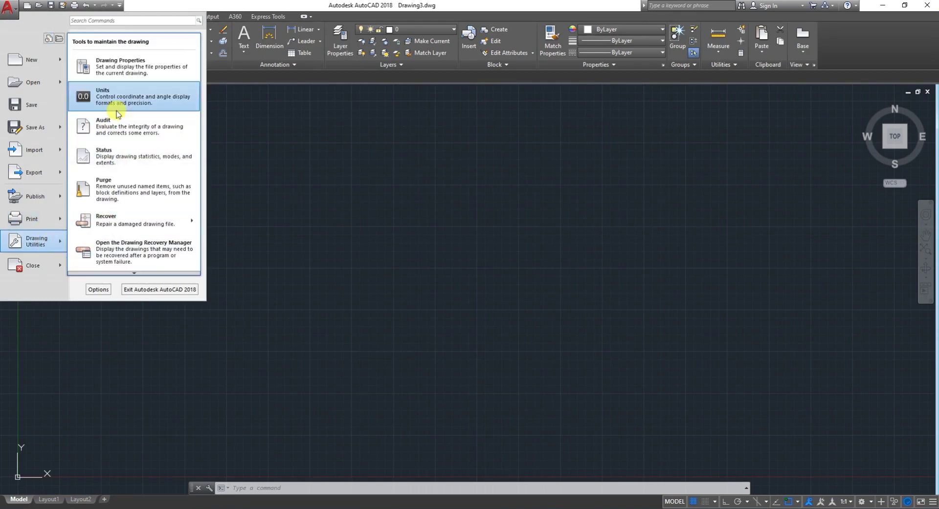
click(144, 103)
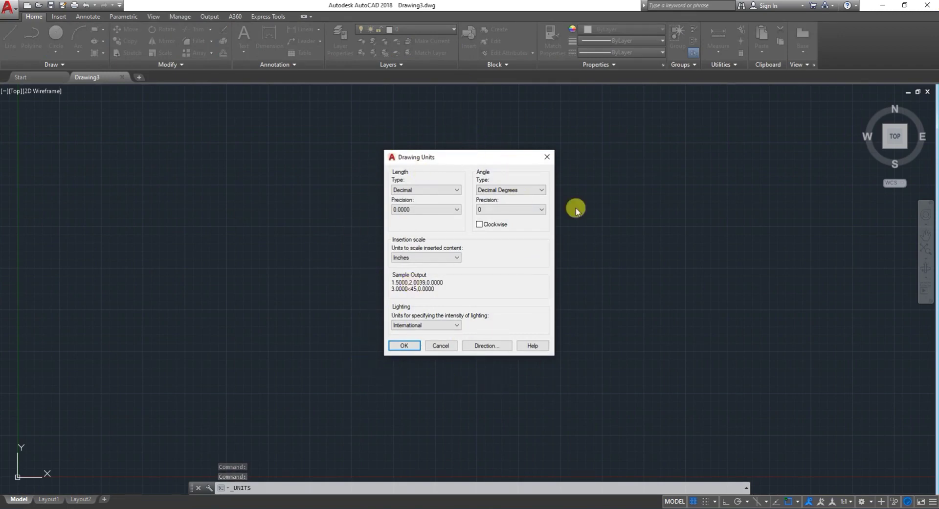
click(548, 157)
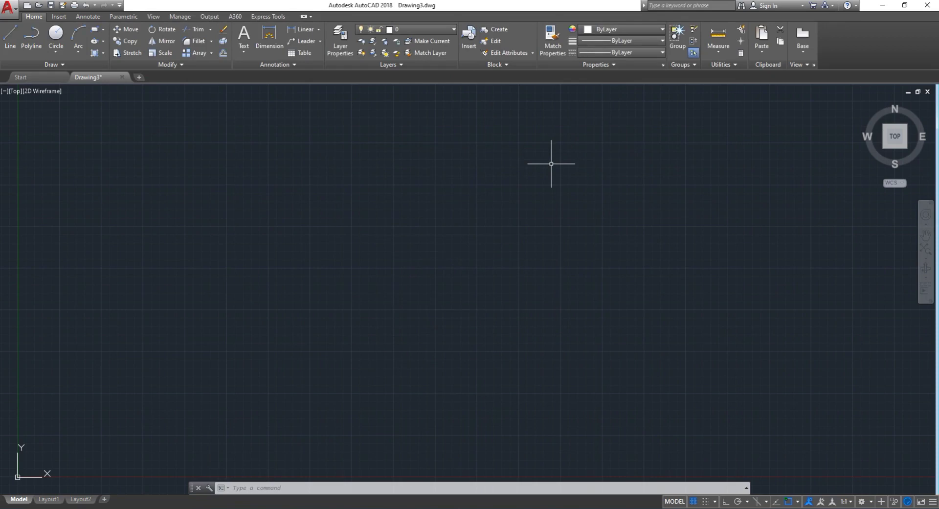
With UN, set length type to Architectural and precision to 0'-0 1/8".
text(UN)
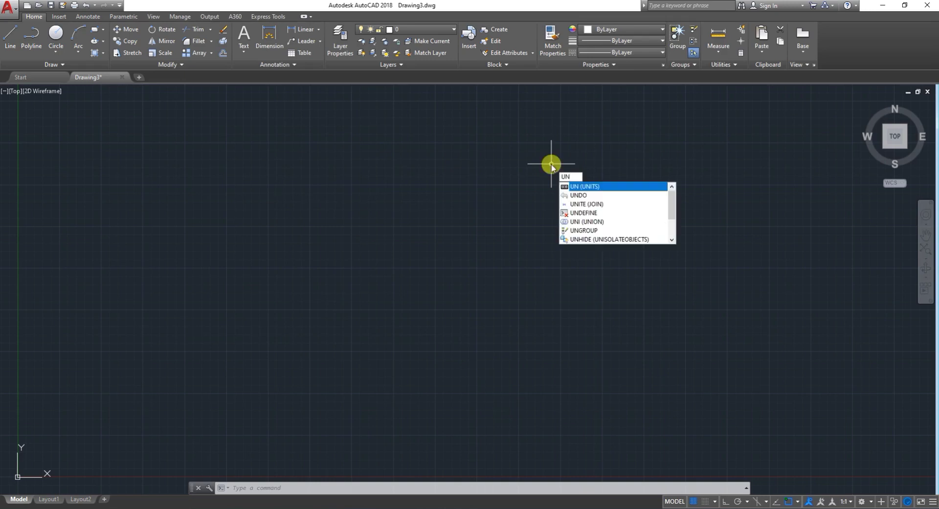
key(Return)
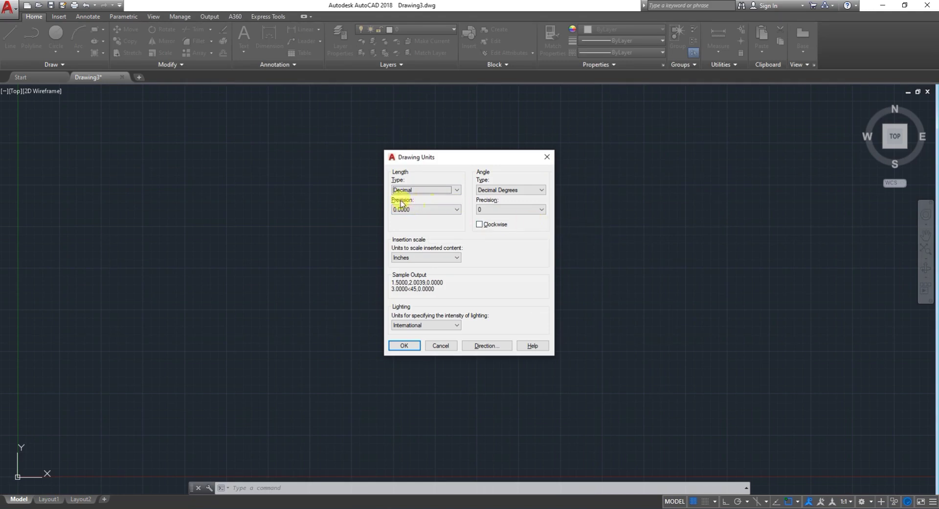
click(446, 191)
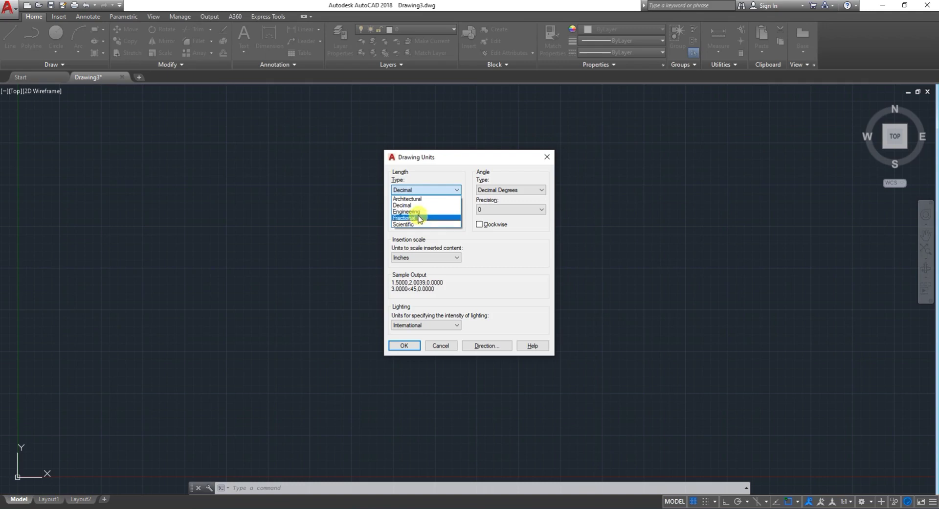
click(426, 201)
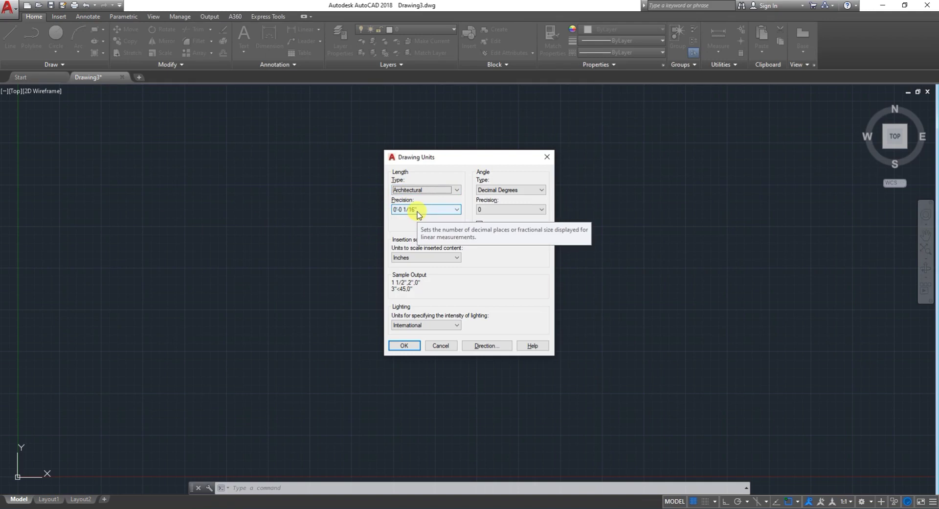
click(417, 210)
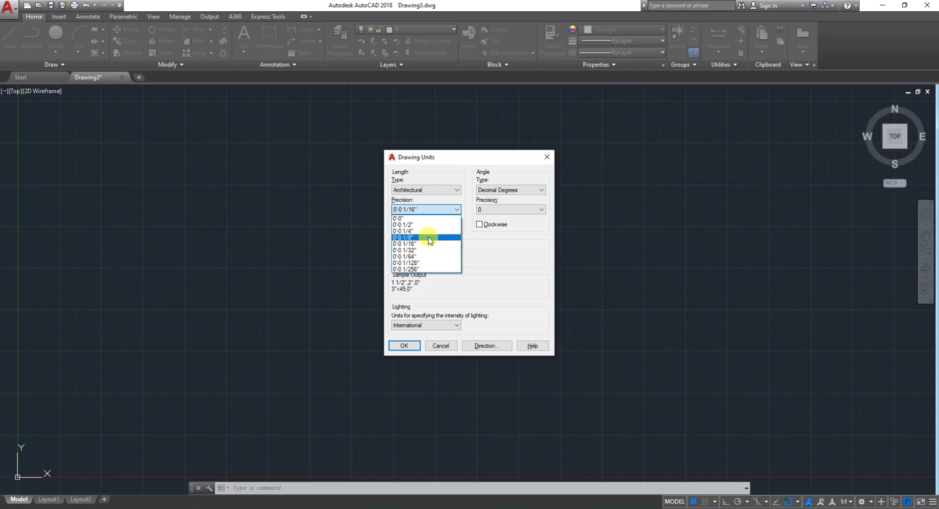
click(430, 237)
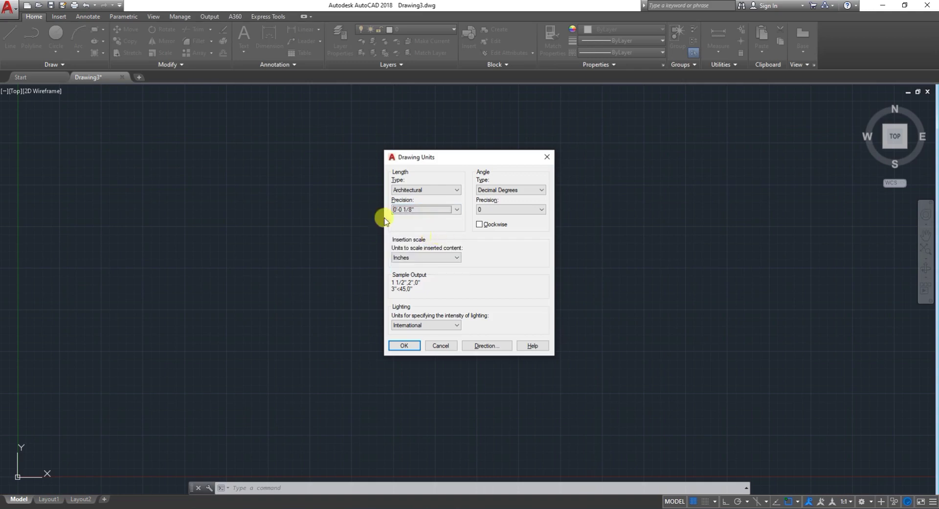
click(414, 349)
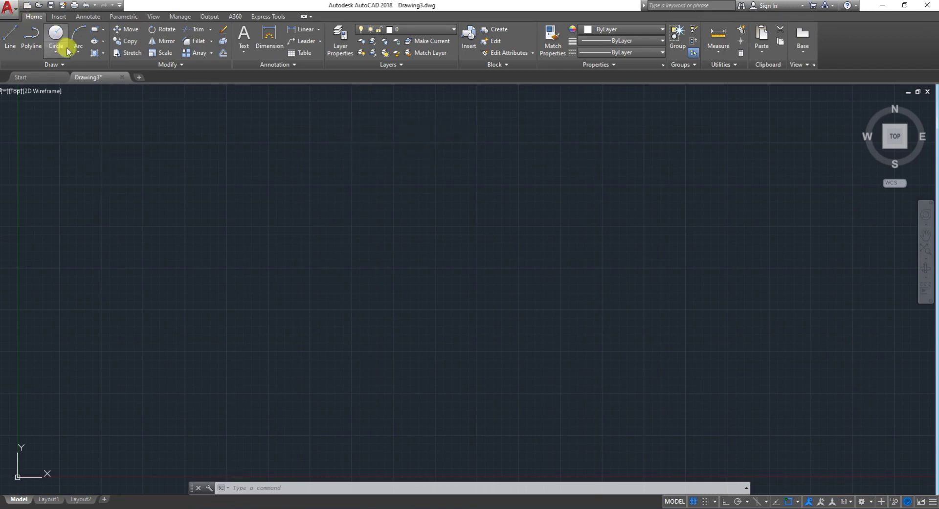
Switch length units to Engineering (0'-0.000") and start the LINE command.
text(a)
key(BackSpace)
text(un)
key(Return)
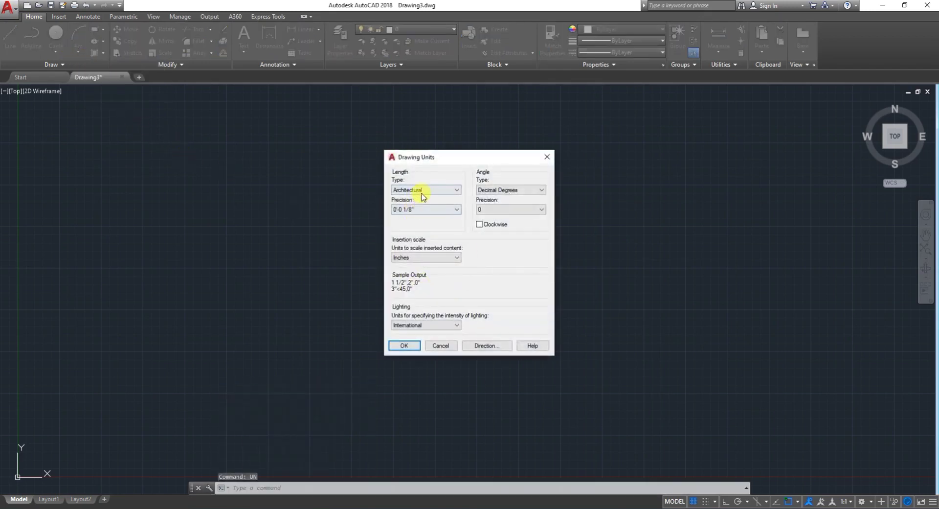
click(423, 193)
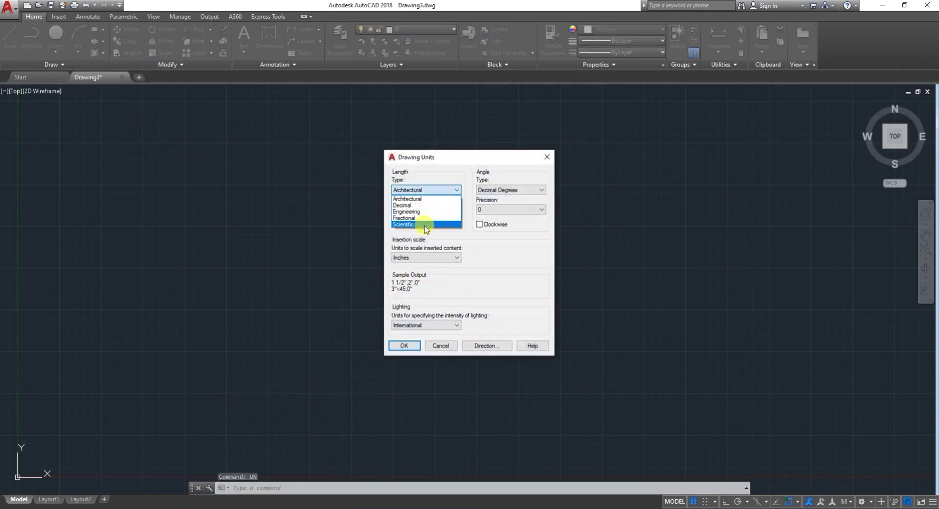
click(428, 211)
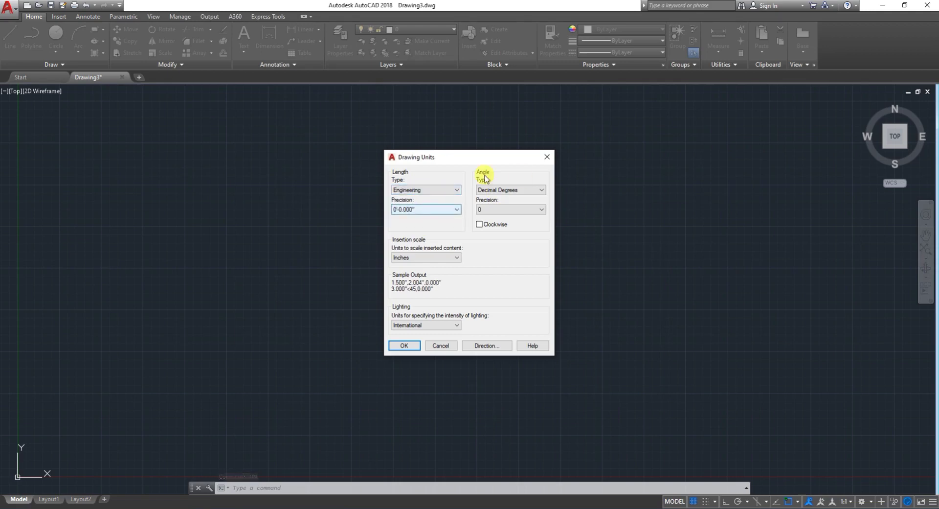
click(415, 345)
text(L)
key(Return)
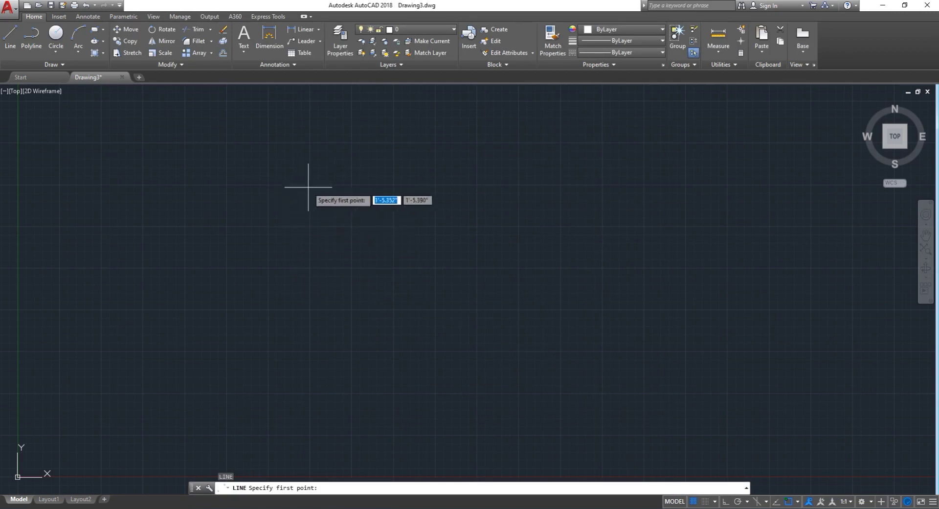
Draw a 10-unit horizontal line, then erase it.
click(310, 187)
text(10)
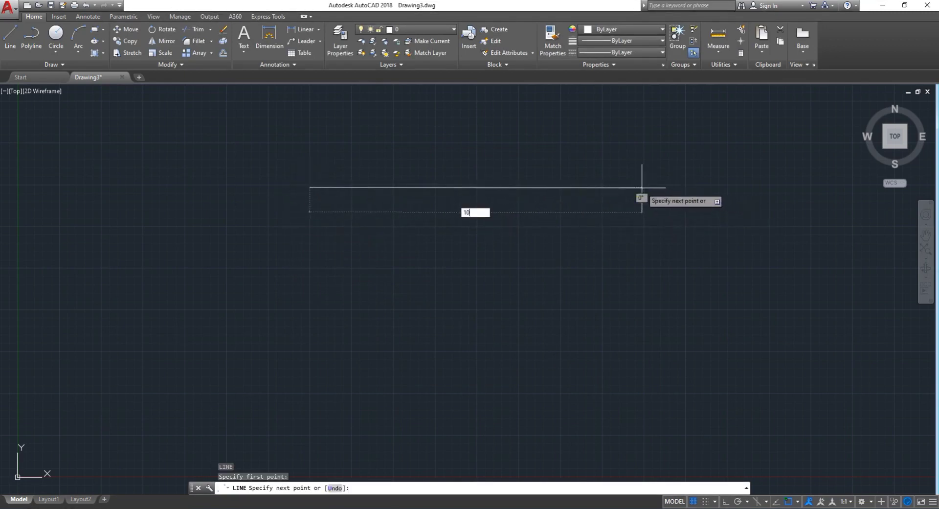
key(Return)
key(Return)
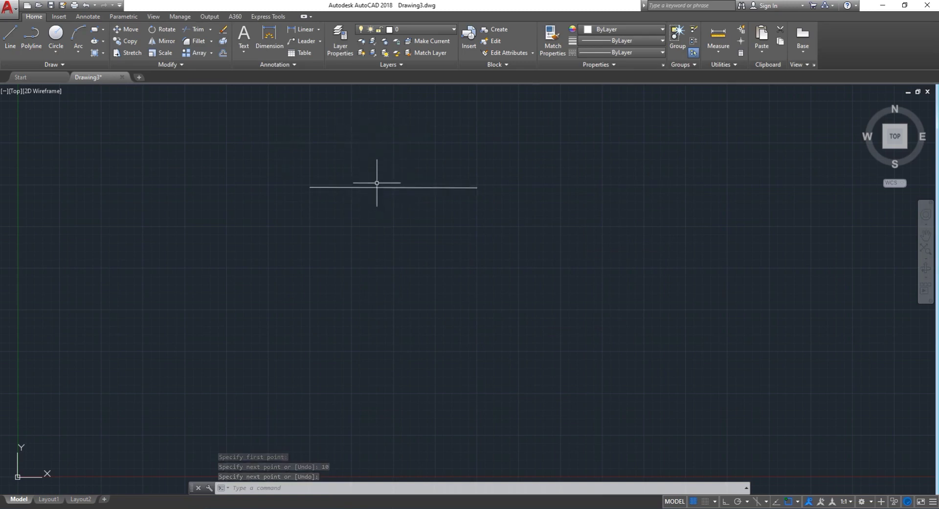
text(e)
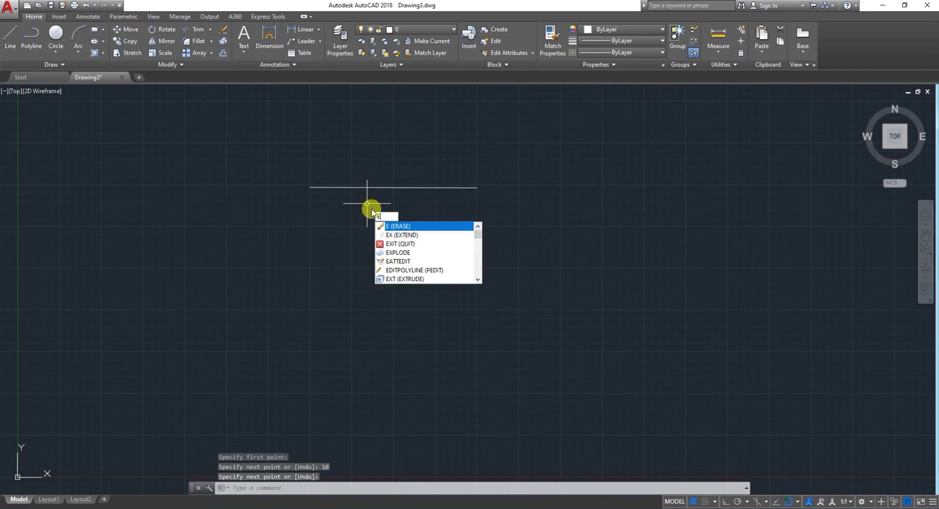
key(Return)
click(388, 186)
click(387, 185)
click(387, 185)
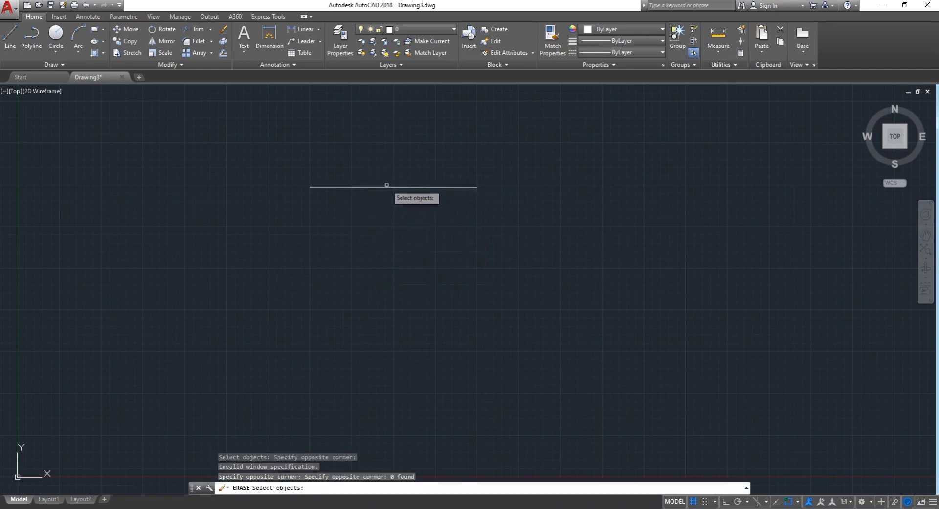
click(386, 186)
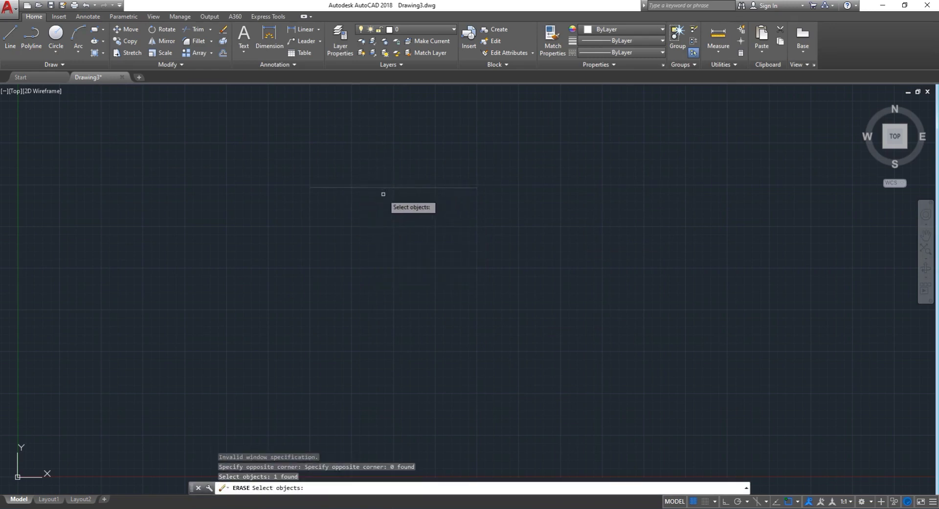
key(Return)
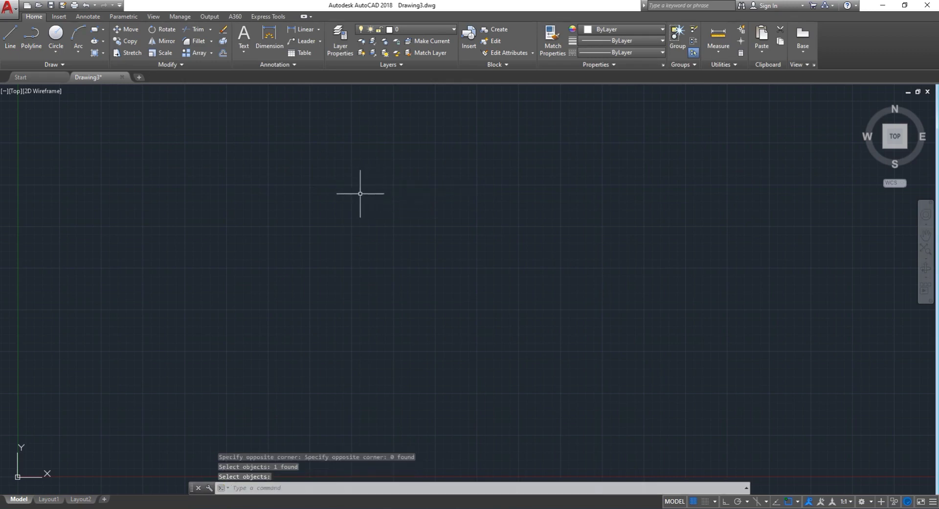
Draw a long, slightly sloping line across the upper middle of the drawing.
text(l)
key(Return)
click(289, 187)
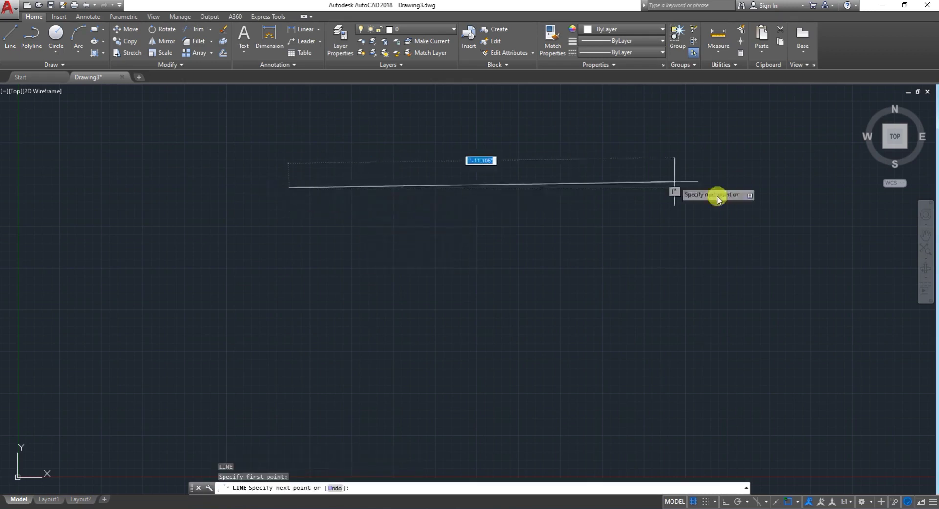
click(726, 200)
key(Return)
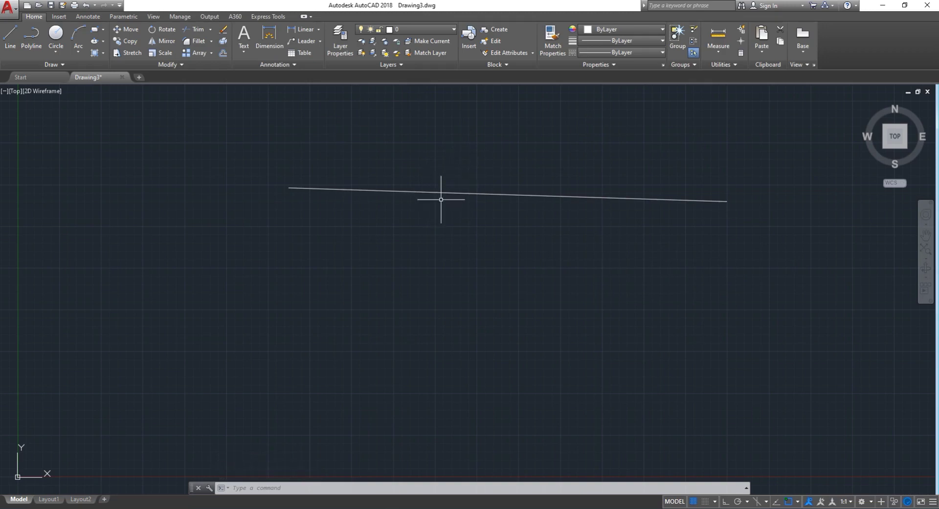
click(267, 47)
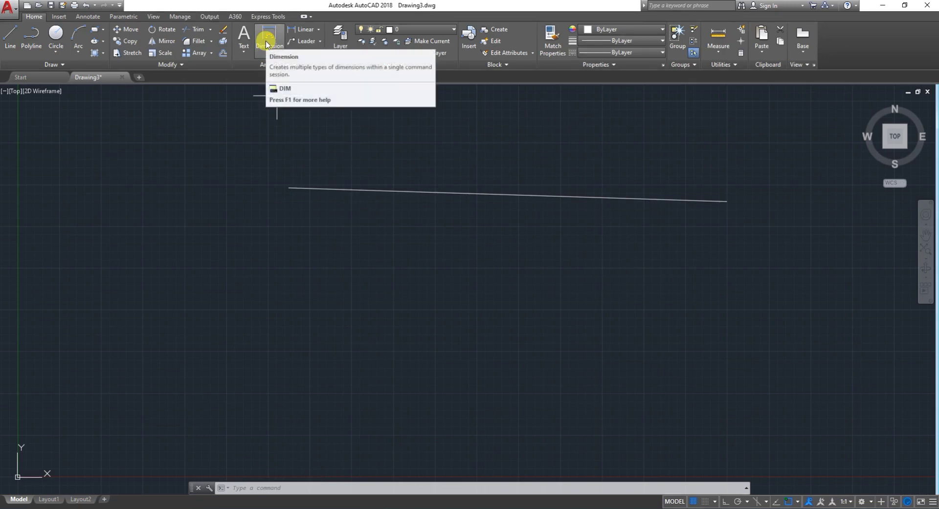
Dimension the sloping line end to end, placing the 26.2231 dimension above it.
click(267, 44)
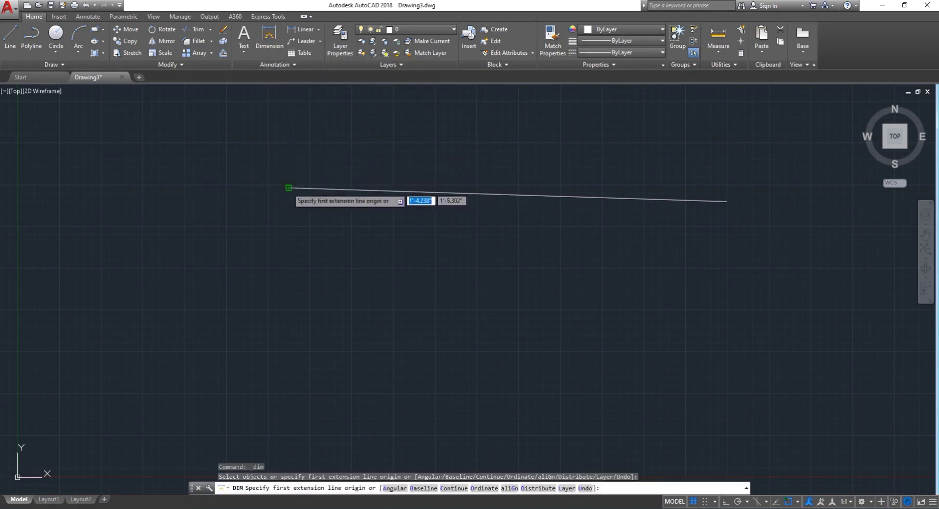
click(288, 188)
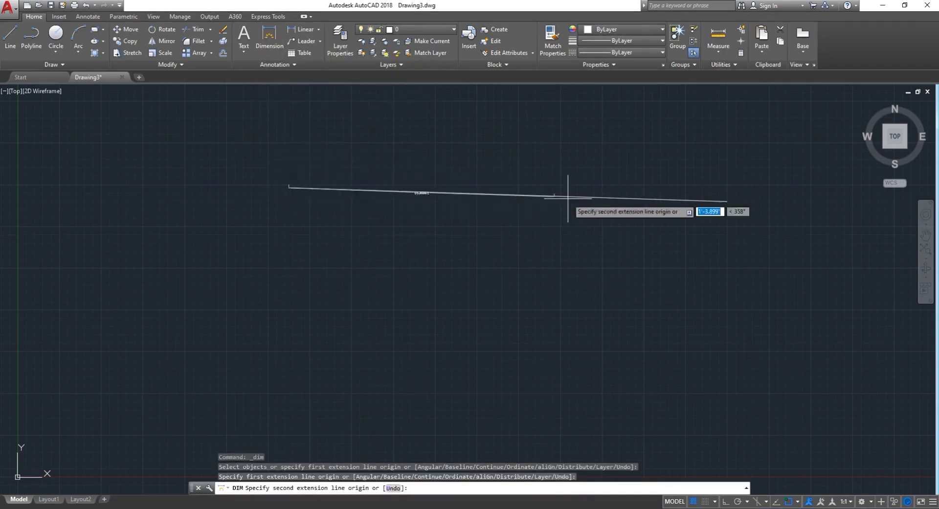
click(728, 202)
key(ctrl+z)
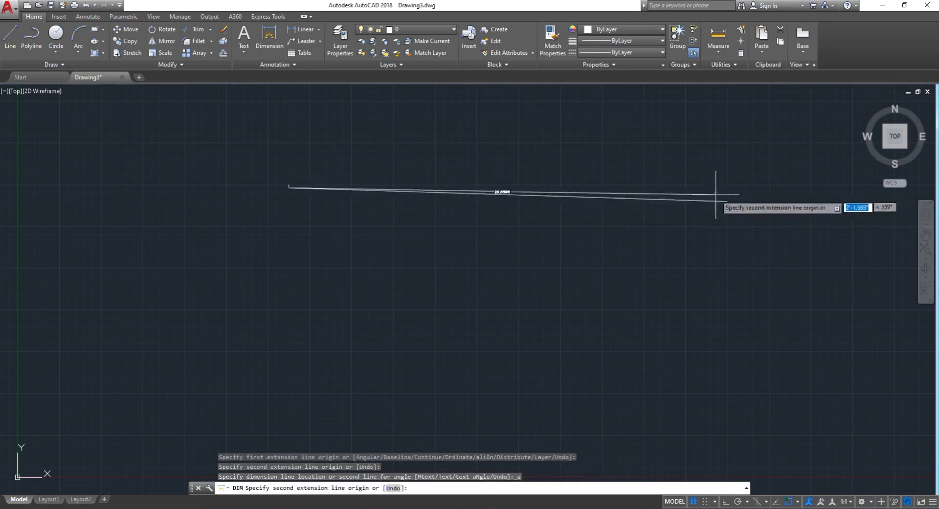
click(728, 200)
scroll(500, 173, up, 2)
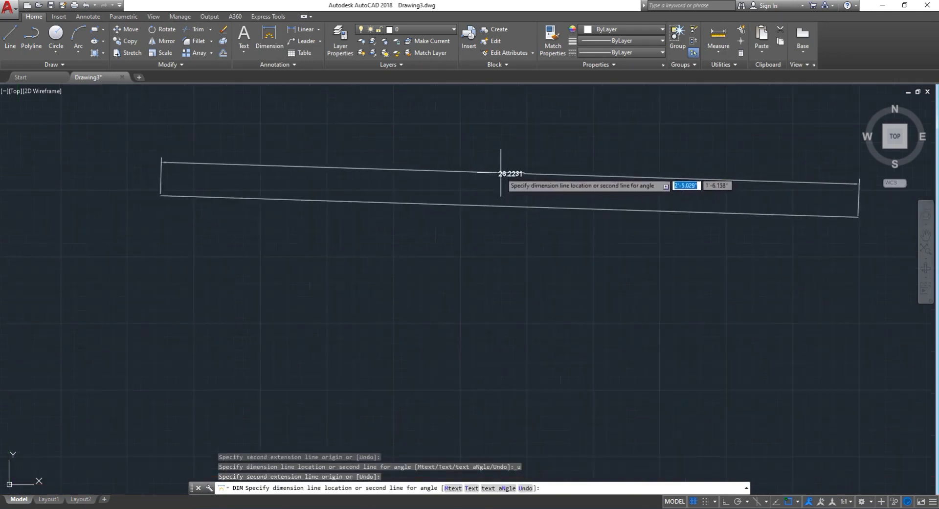
click(500, 173)
Abandon the Continue option, end DIM, inspect the 26.2231 dimension, and select the bottom line.
scroll(504, 171, up, 2)
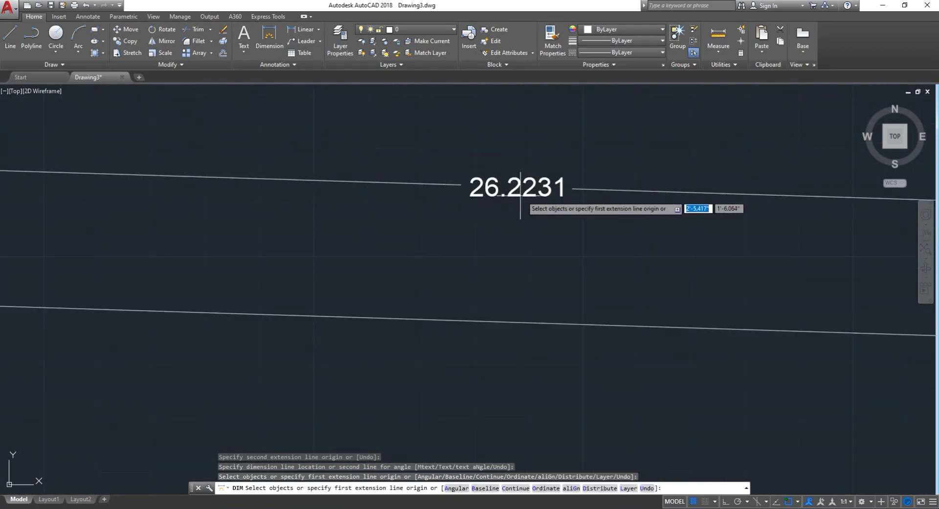
scroll(542, 196, down, 2)
click(544, 197)
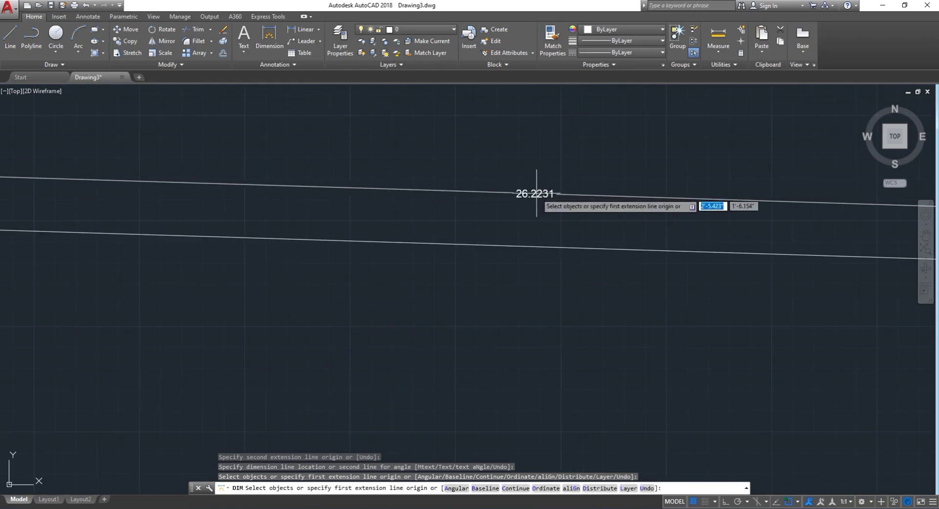
scroll(538, 191, down, 4)
key(Escape)
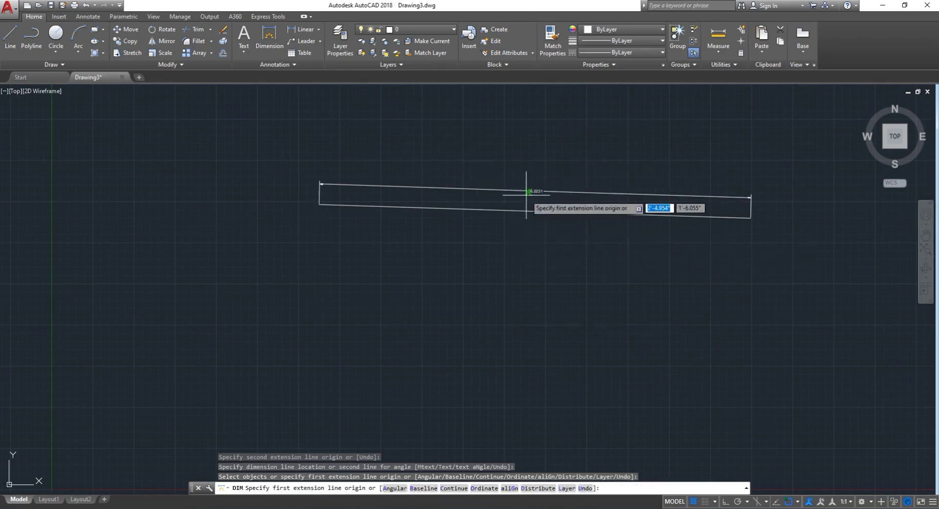
key(Escape)
scroll(554, 194, up, 6)
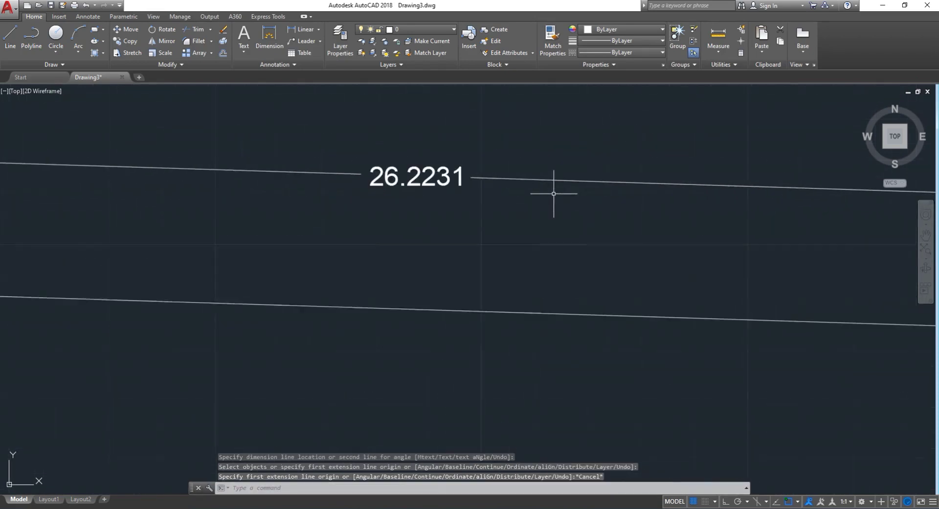
scroll(407, 202, down, 6)
scroll(406, 194, up, 2)
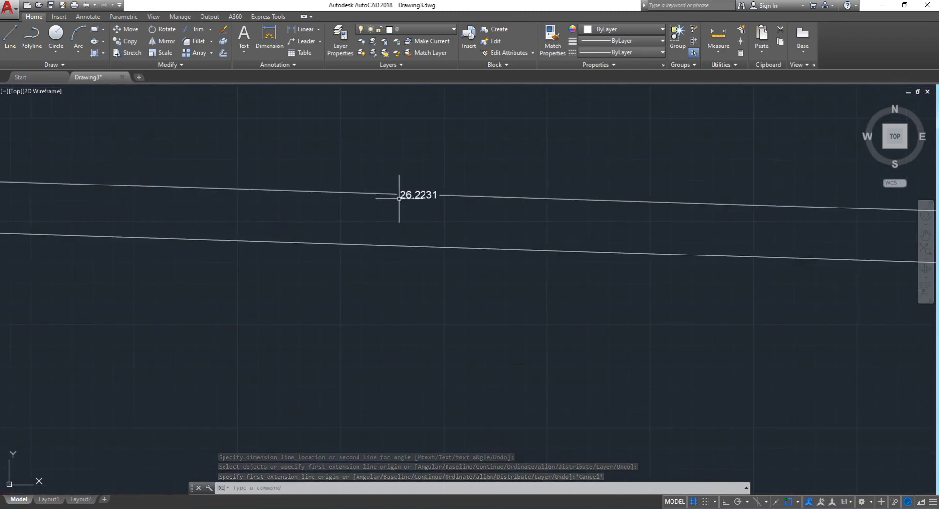
scroll(399, 196, down, 5)
scroll(397, 202, up, 3)
scroll(395, 207, up, 4)
scroll(396, 201, down, 4)
scroll(406, 184, up, 2)
scroll(406, 183, up, 3)
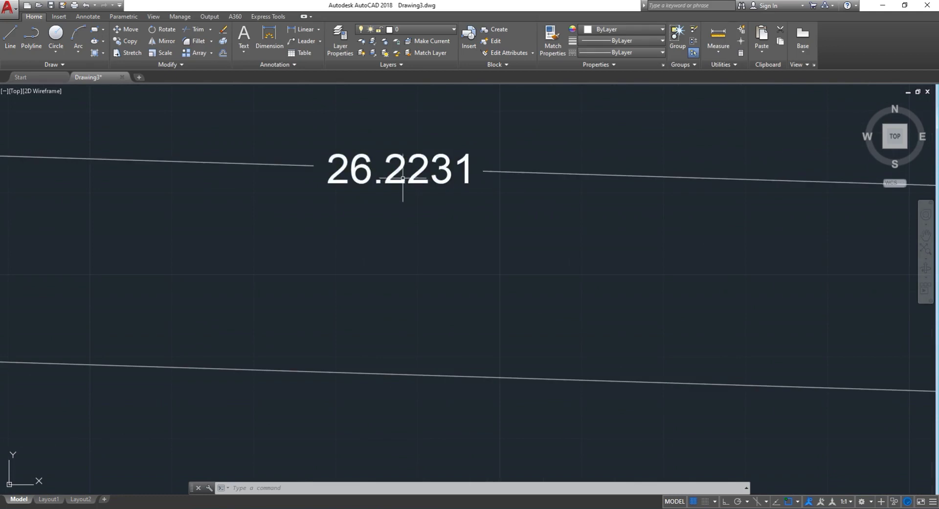
scroll(401, 176, down, 3)
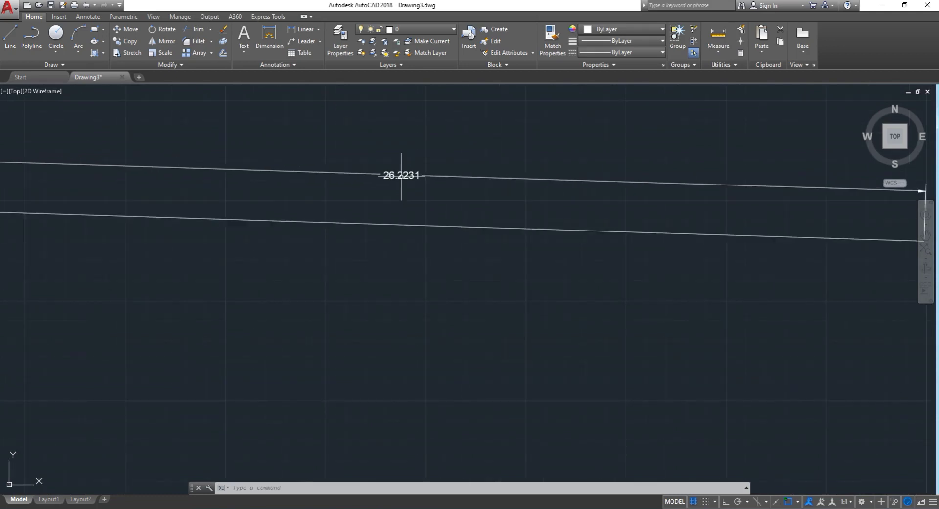
scroll(401, 176, down, 2)
scroll(401, 176, down, 2)
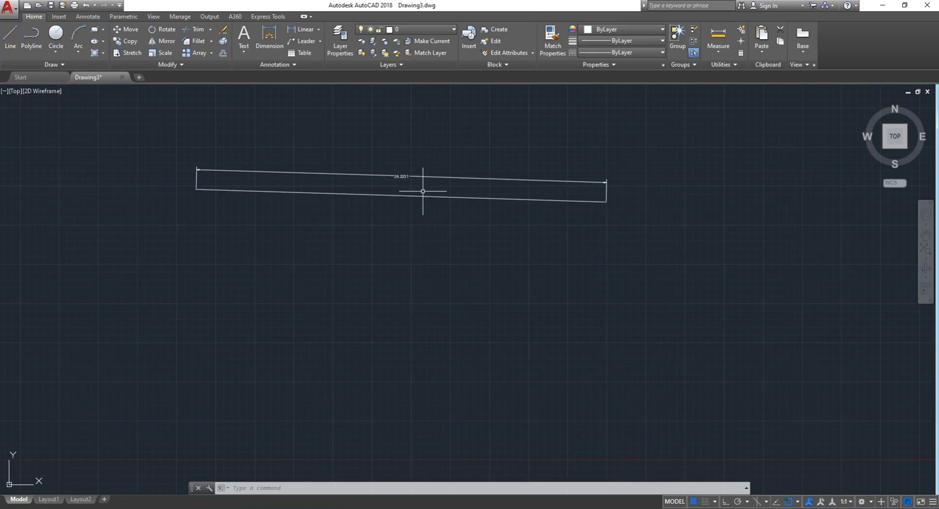
click(400, 195)
Delete the bottom line and the 26.2231 dimension.
key(Delete)
click(418, 175)
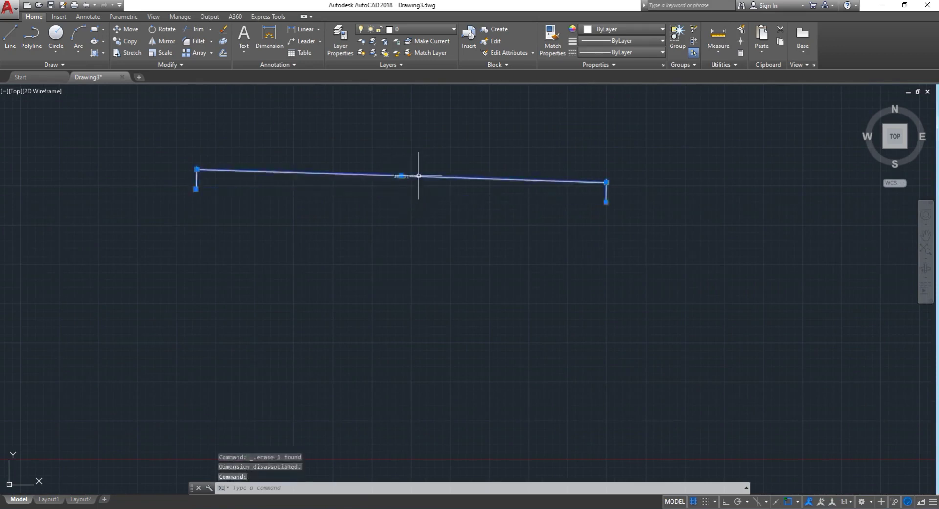
key(Delete)
Set length units back to Architectural with 0'-0 1/8" precision.
text(UN)
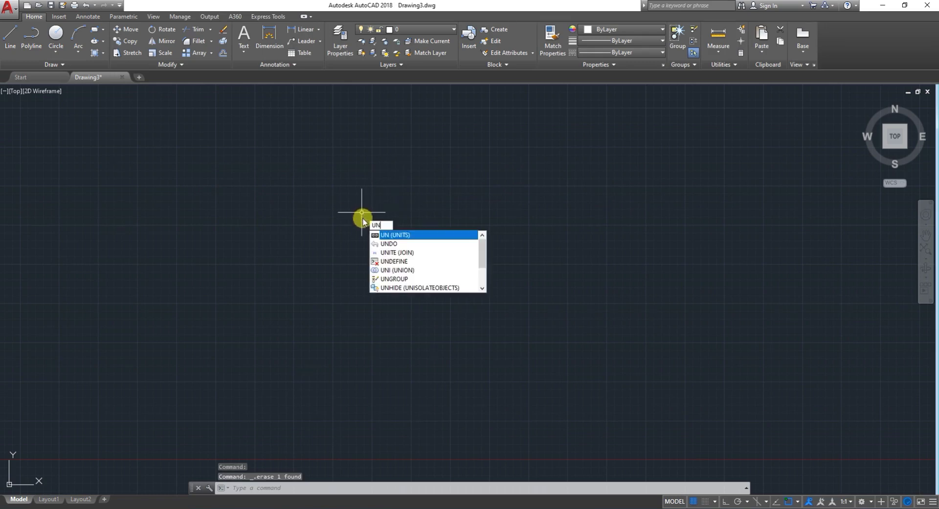
key(Return)
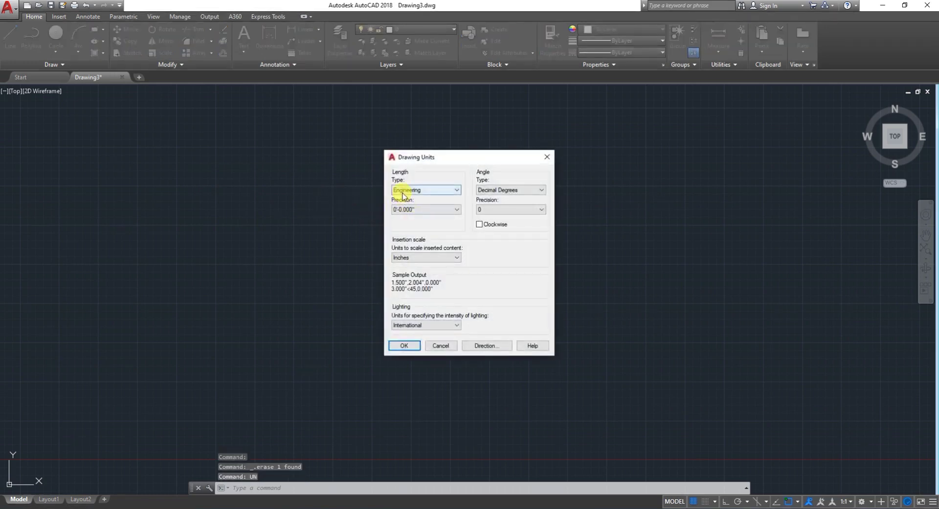
click(402, 192)
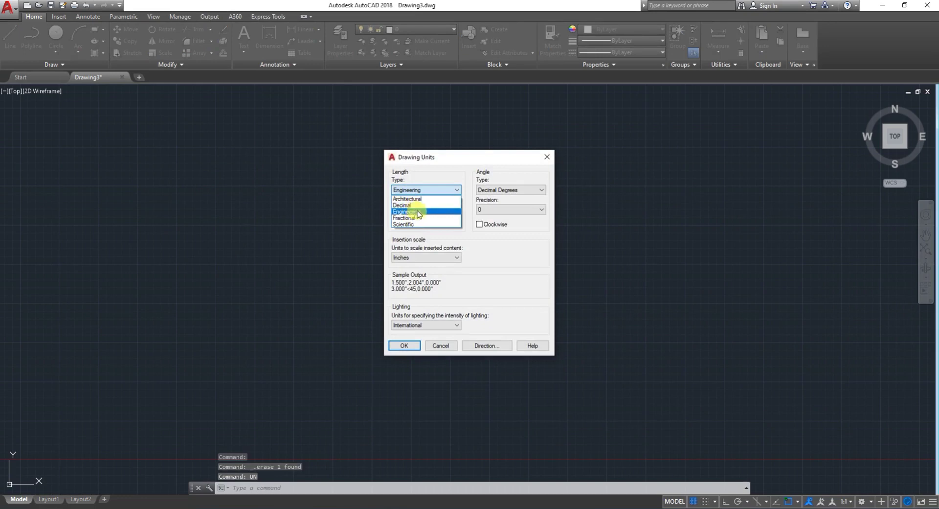
click(407, 198)
click(399, 209)
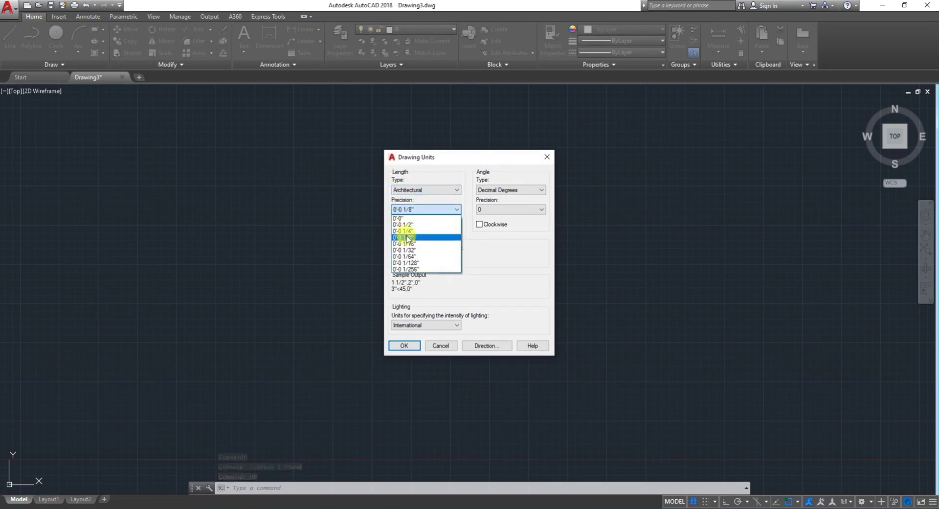
click(412, 238)
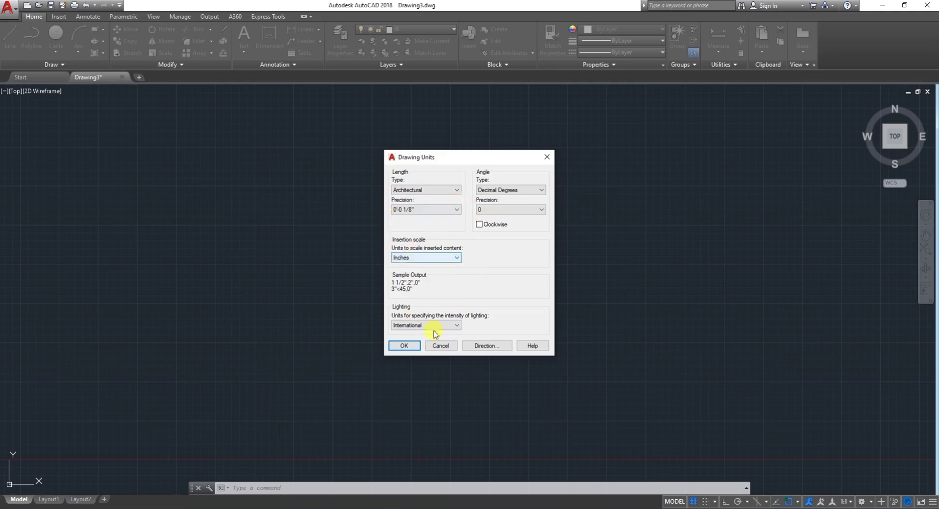
click(404, 347)
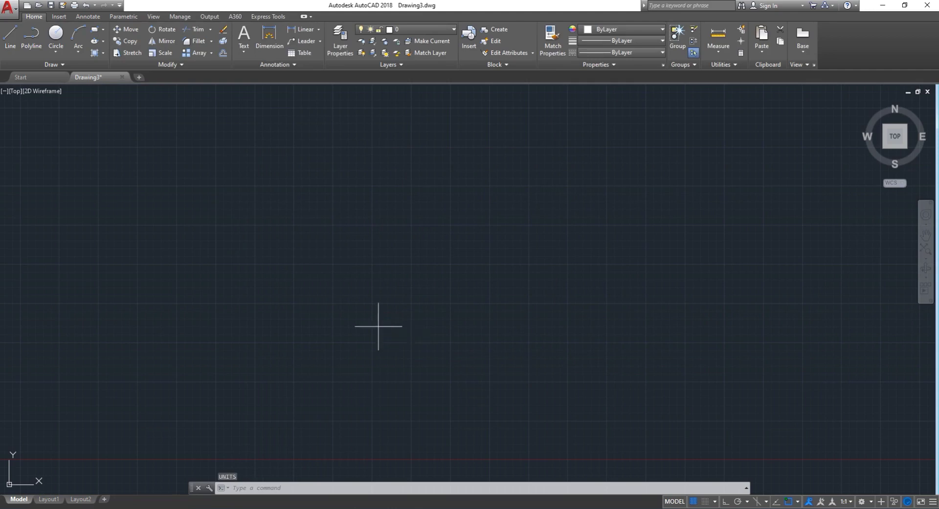
Draw a new long horizontal line across the drawing.
text(l)
key(Return)
click(314, 195)
click(775, 189)
key(Return)
key(Return)
scroll(567, 155, up, 2)
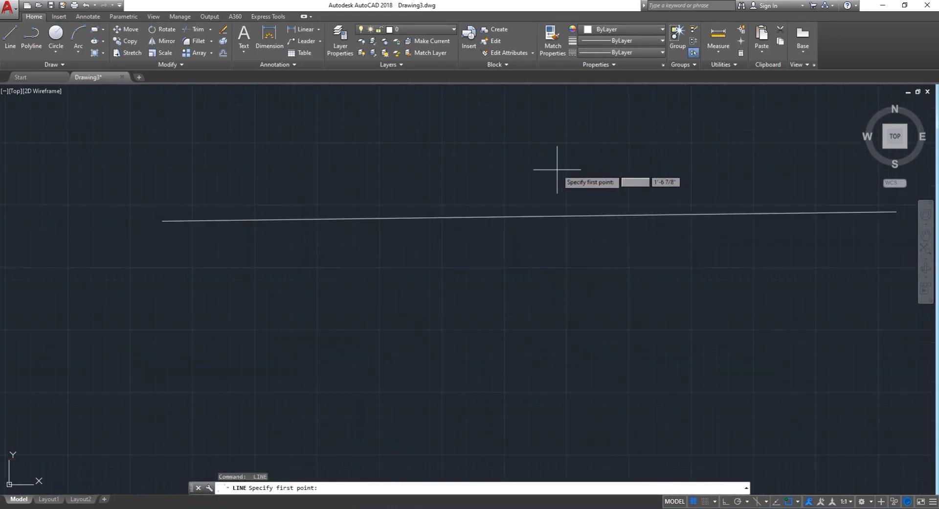
scroll(543, 166, down, 4)
Dimension the new line end to end, placing the 29.4163 dimension above it.
click(272, 38)
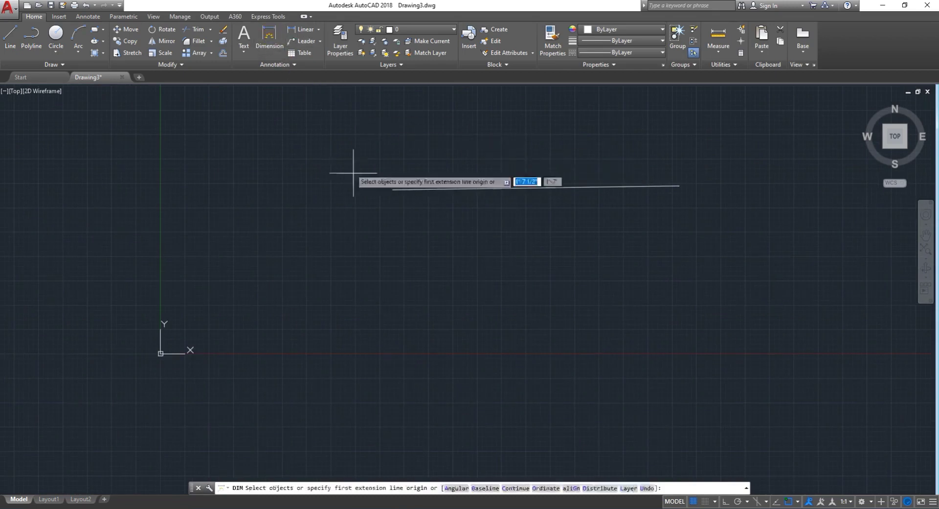
click(394, 189)
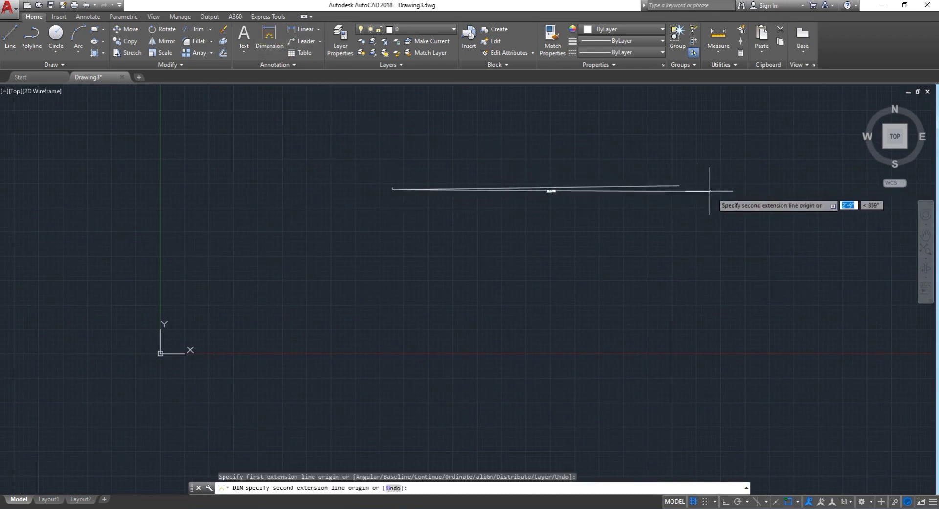
click(679, 186)
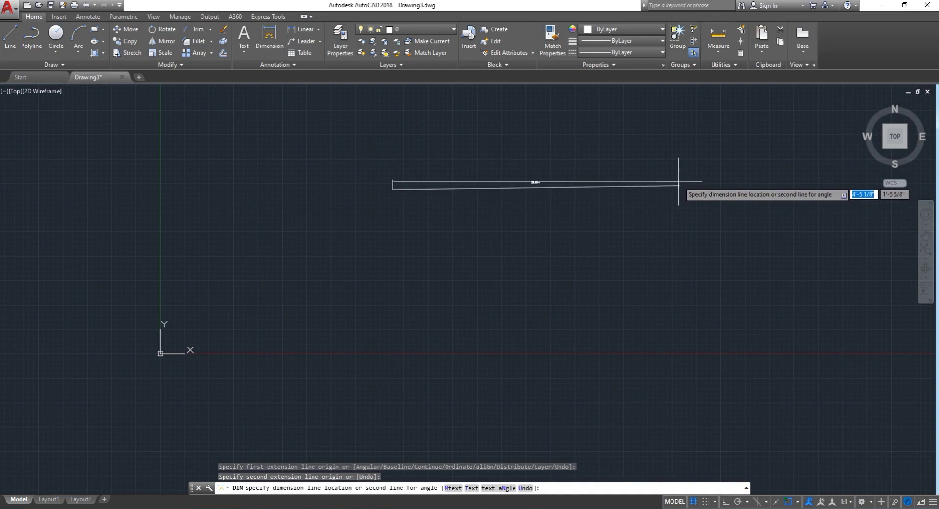
key(ctrl+z)
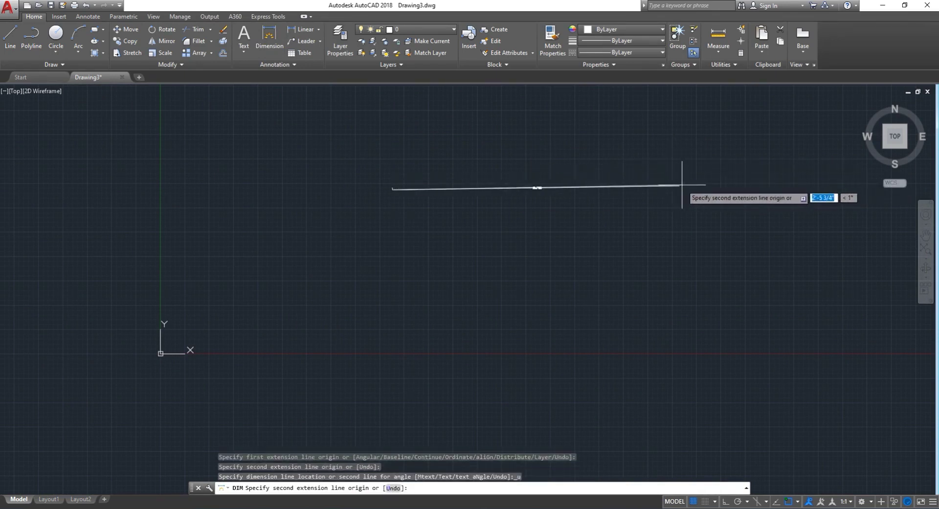
click(679, 186)
click(572, 168)
scroll(562, 171, up, 2)
scroll(538, 186, up, 2)
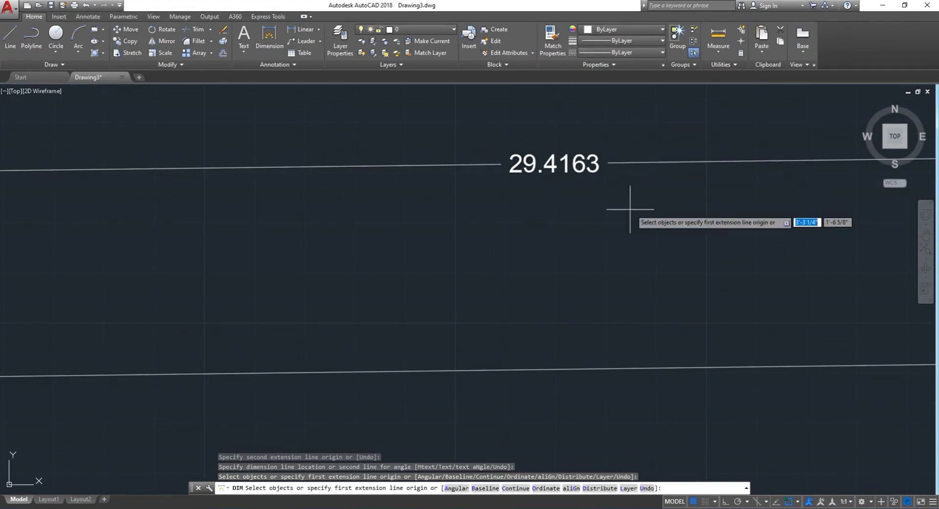
scroll(608, 206, down, 5)
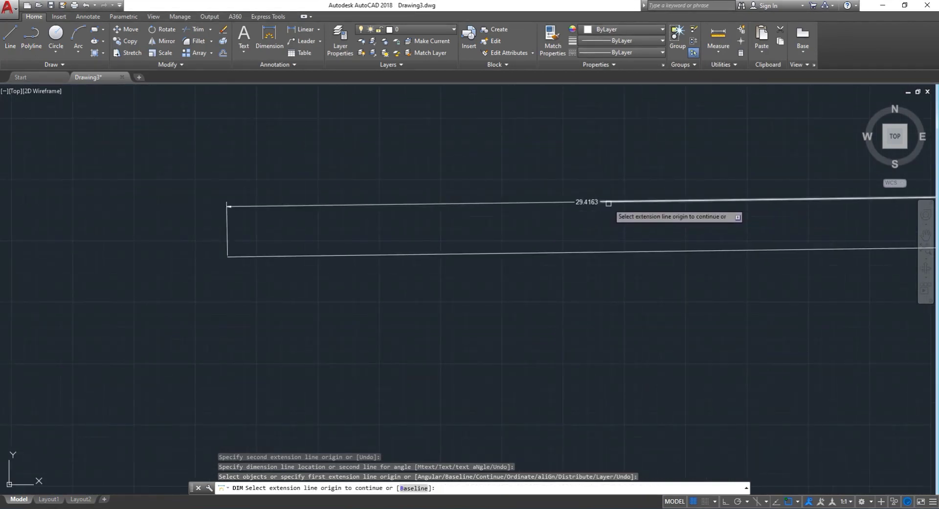
scroll(580, 252, down, 2)
scroll(616, 276, down, 2)
scroll(774, 262, up, 2)
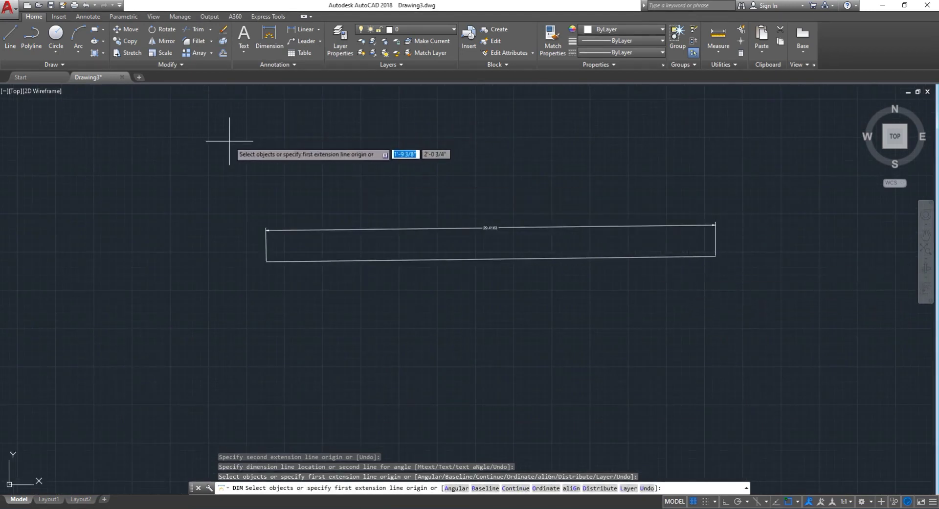
key(Escape)
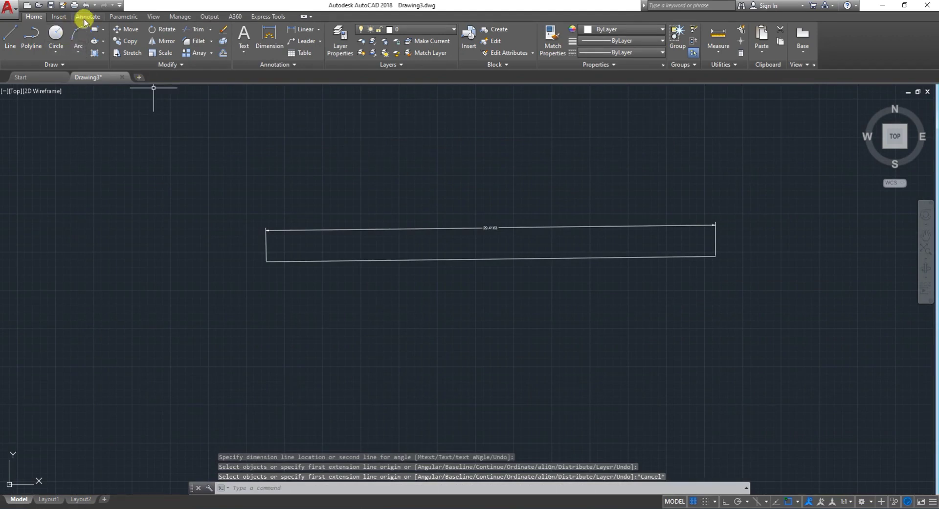
Open the Dimension Style Manager and start modifying the Standard style.
click(86, 17)
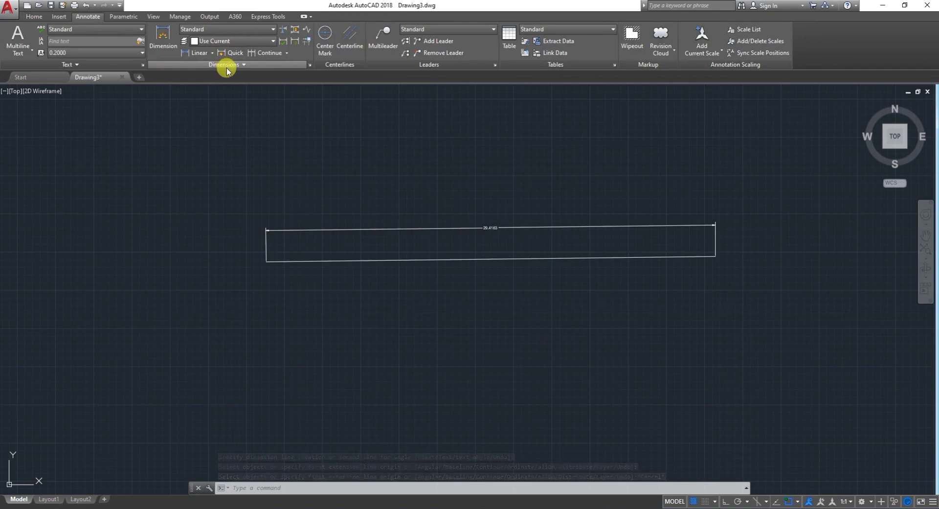
click(227, 67)
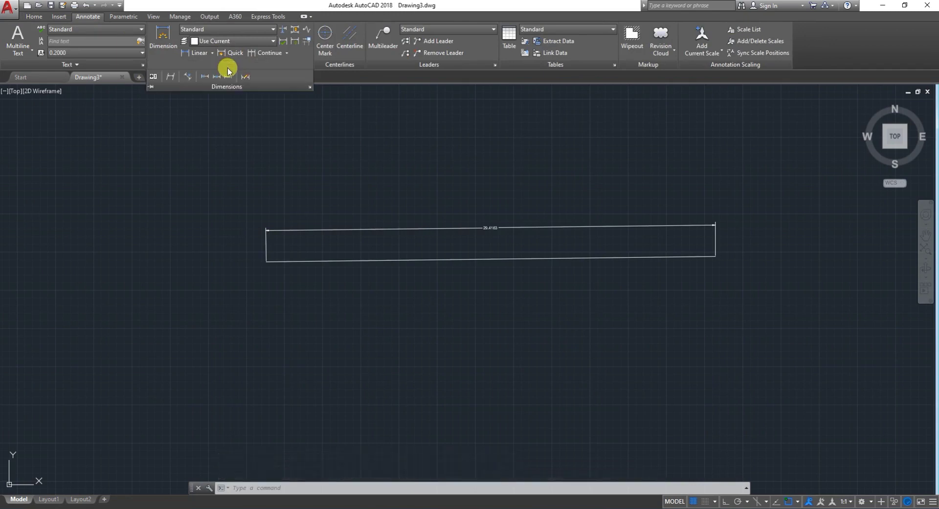
click(309, 87)
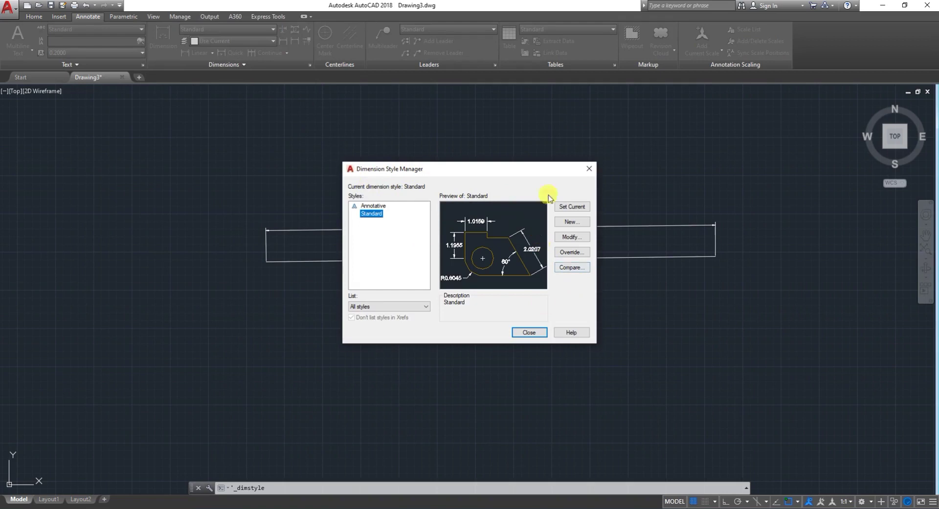
click(571, 239)
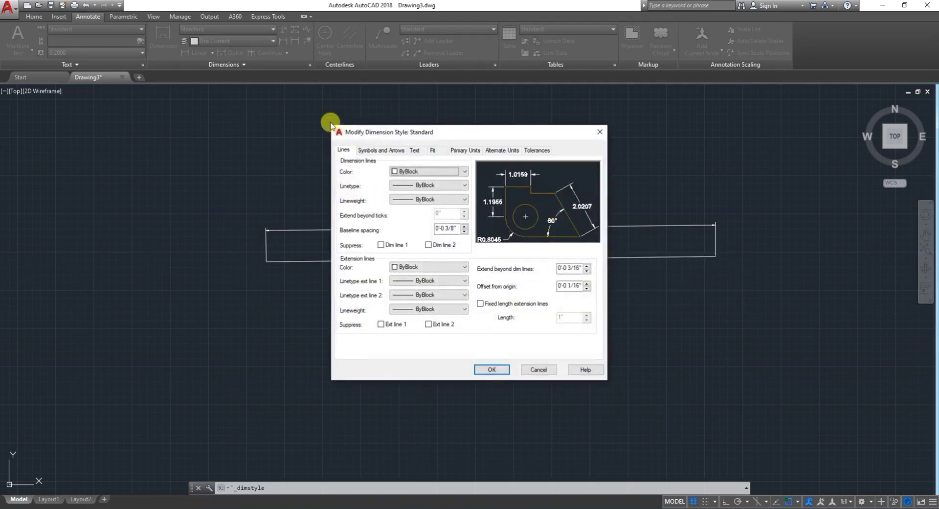
Set the Standard style's primary units to Architectural with 0'-0 1/8" precision.
click(374, 152)
click(415, 150)
click(435, 151)
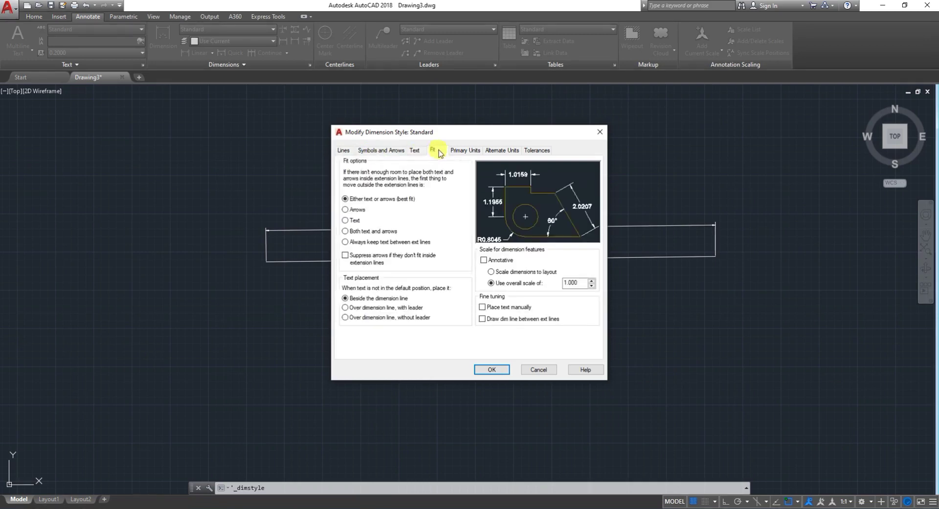
click(464, 152)
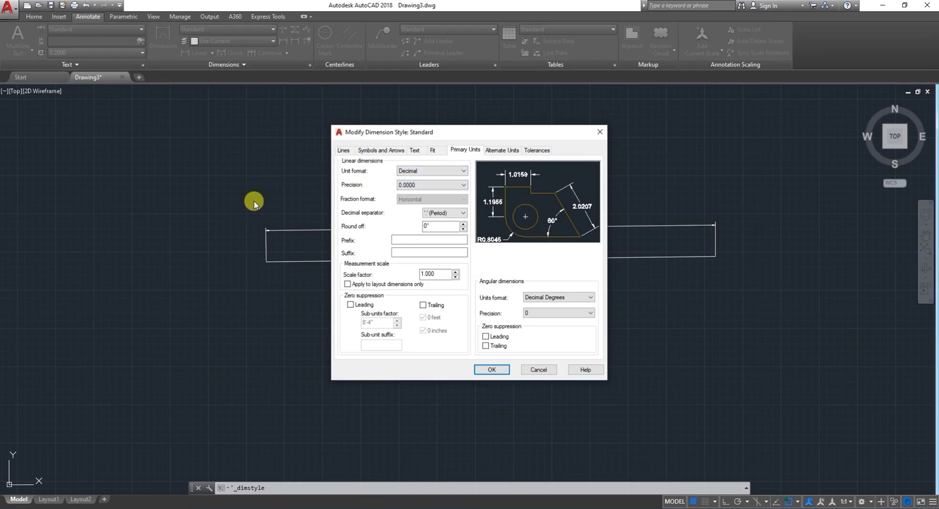
click(409, 172)
click(411, 199)
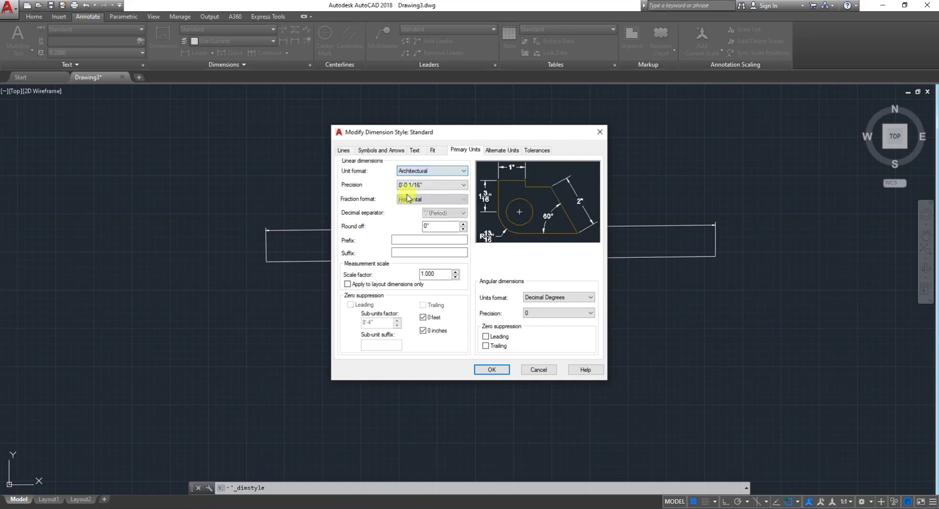
click(412, 185)
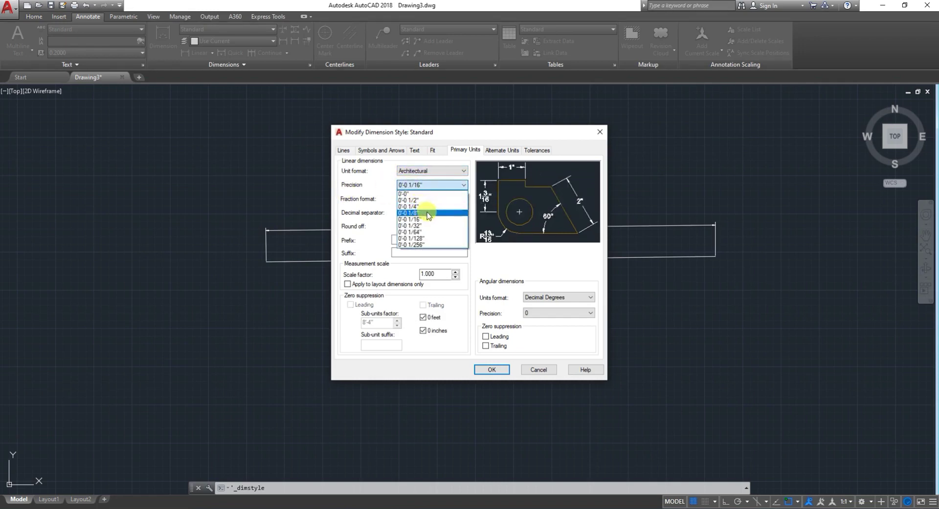
click(423, 211)
click(493, 370)
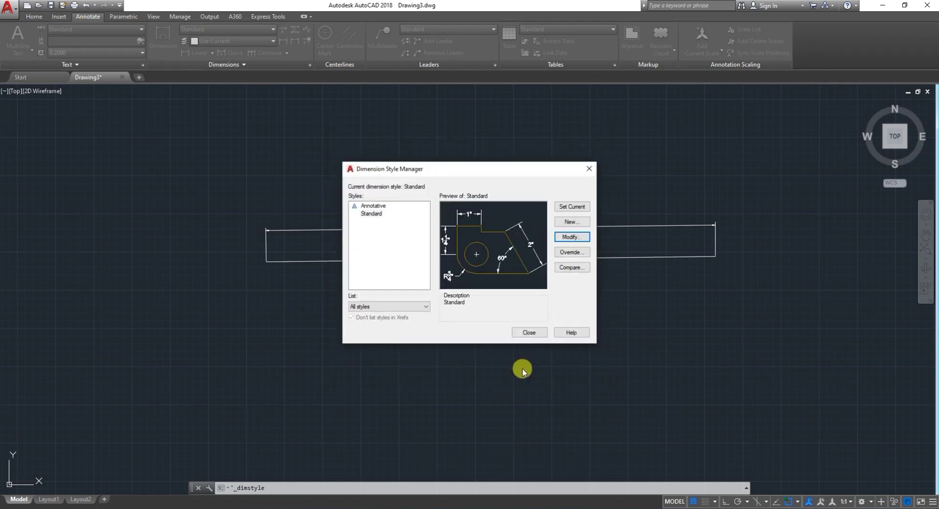
click(527, 334)
Draw a 10-unit horizontal line below the long rectangle.
scroll(484, 238, up, 4)
scroll(520, 210, up, 2)
scroll(509, 200, up, 2)
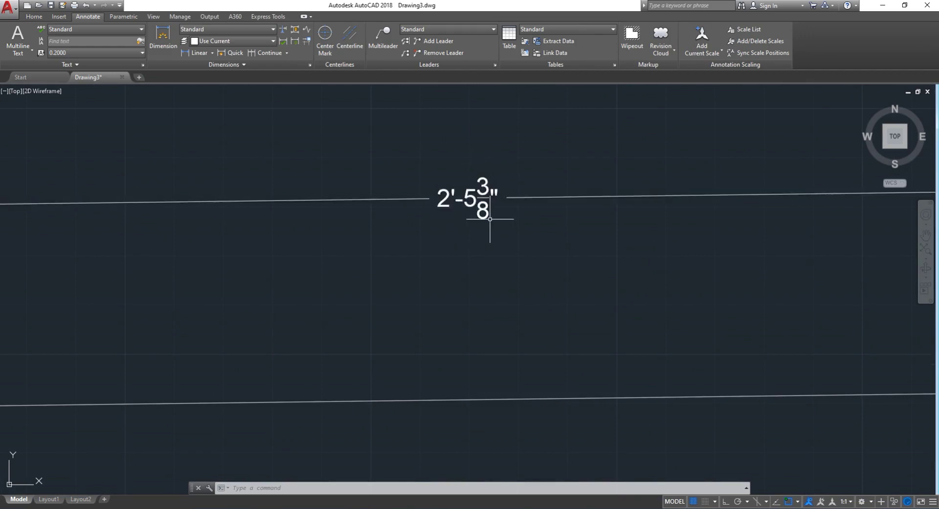
scroll(457, 247, down, 2)
scroll(440, 250, down, 2)
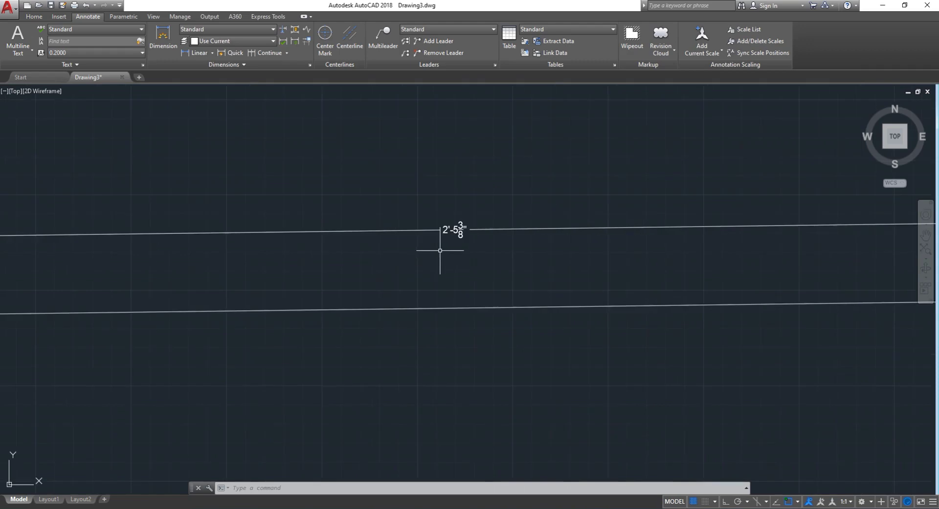
scroll(423, 261, down, 3)
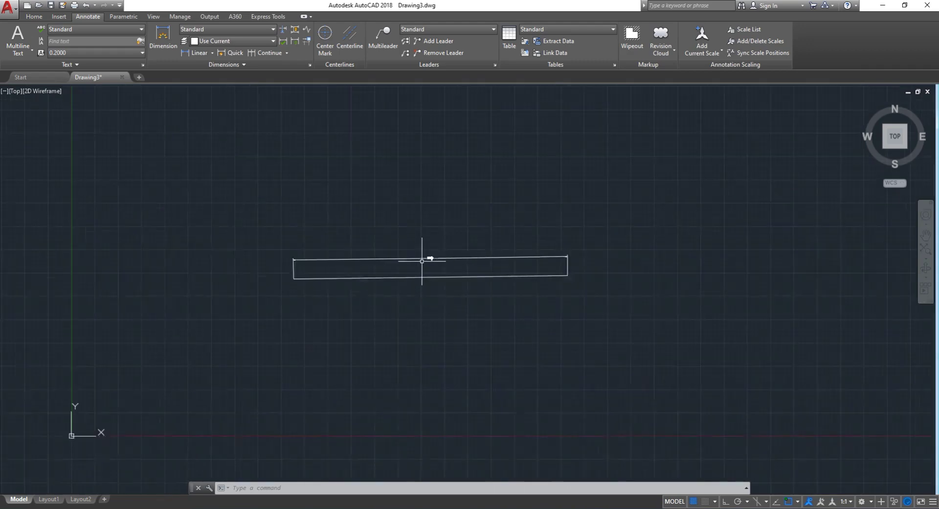
scroll(434, 303, up, 2)
scroll(431, 307, down, 1)
click(413, 319)
text(l)
key(Return)
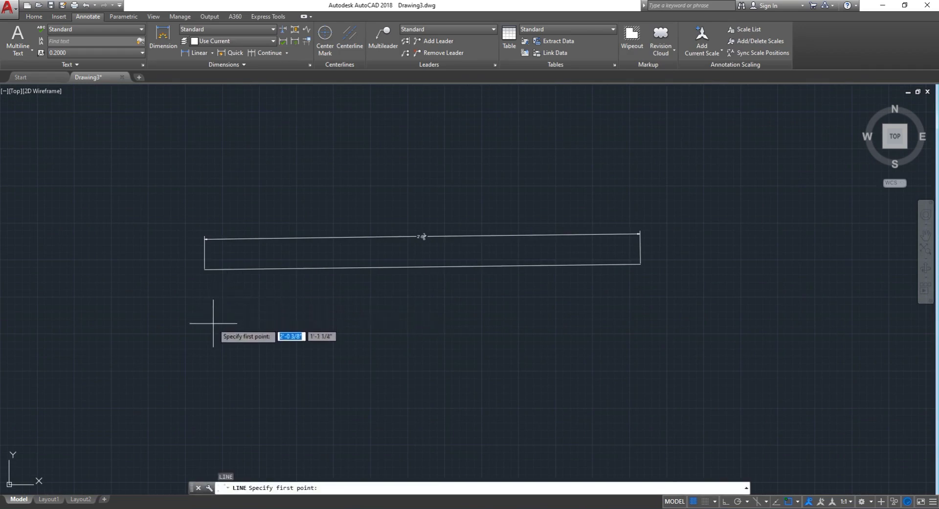
click(212, 323)
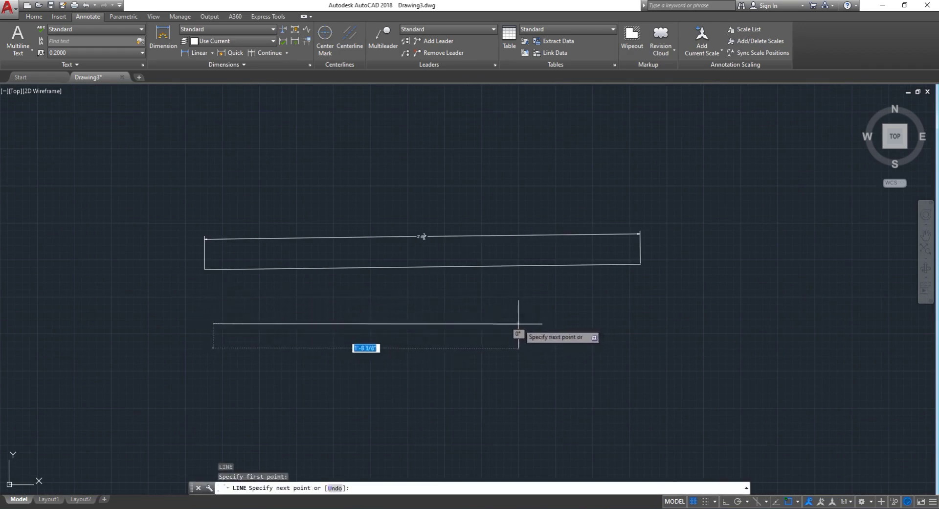
text(10)
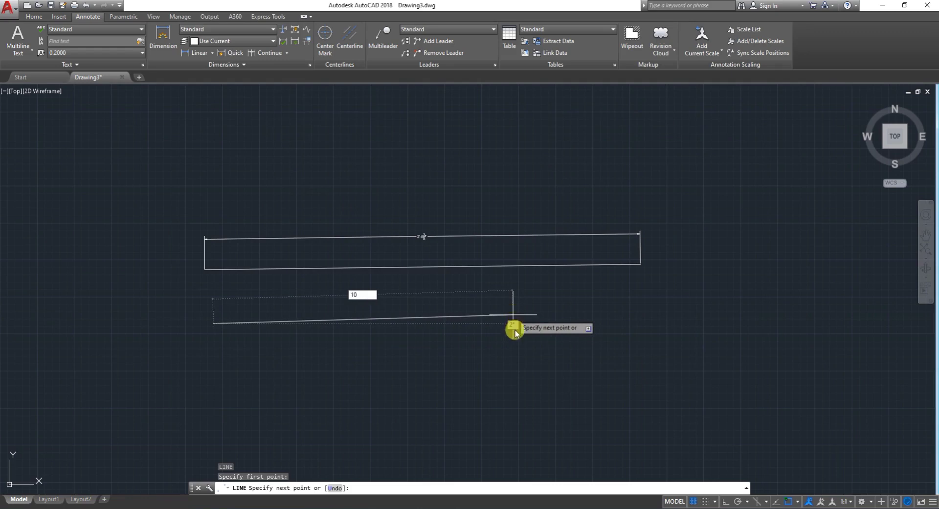
key(Return)
scroll(274, 337, up, 4)
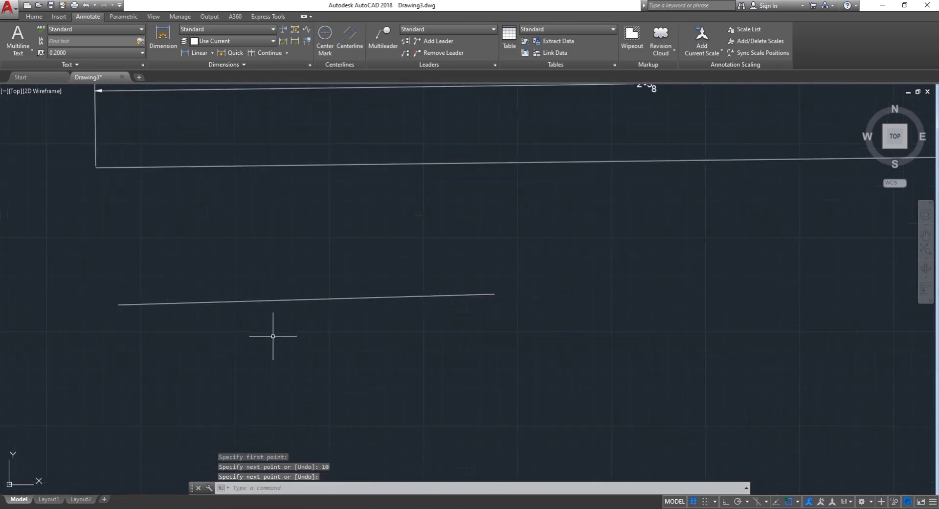
Dimension the short line end to end, placing the 10" dimension above it.
click(153, 56)
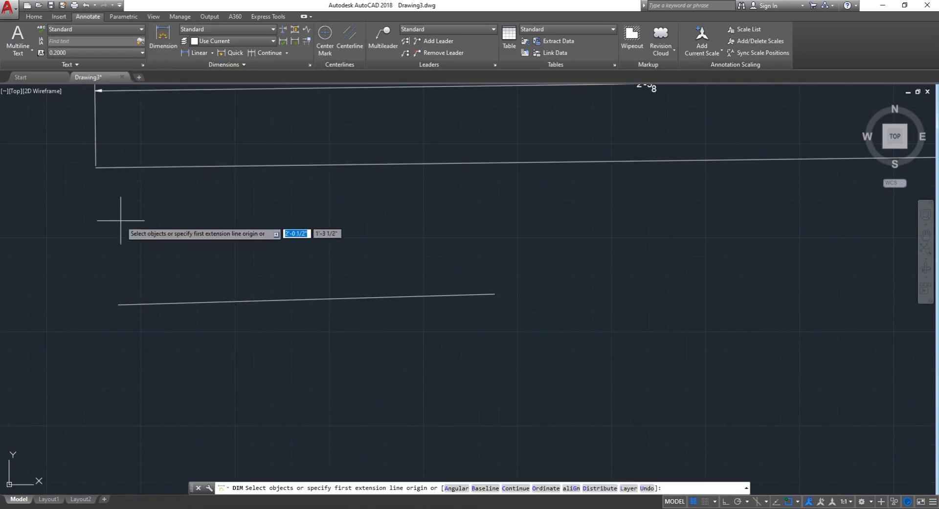
click(118, 304)
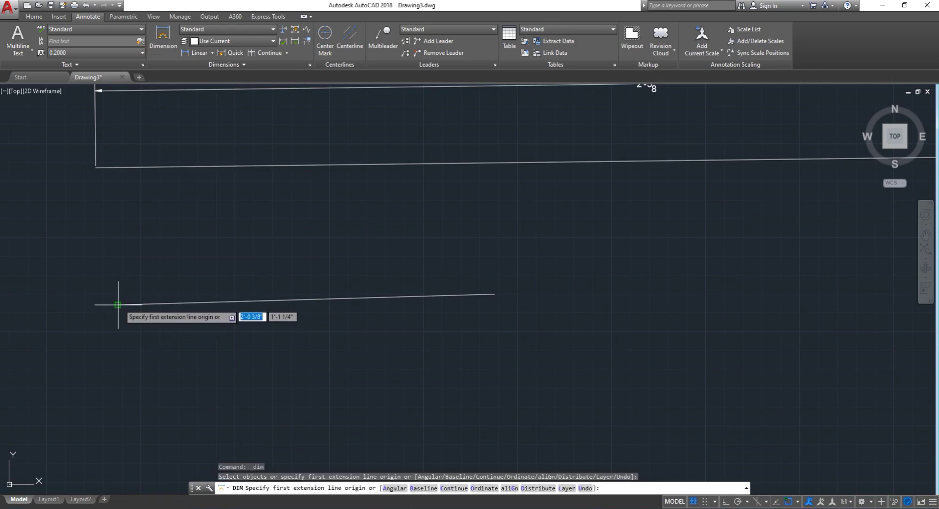
click(493, 294)
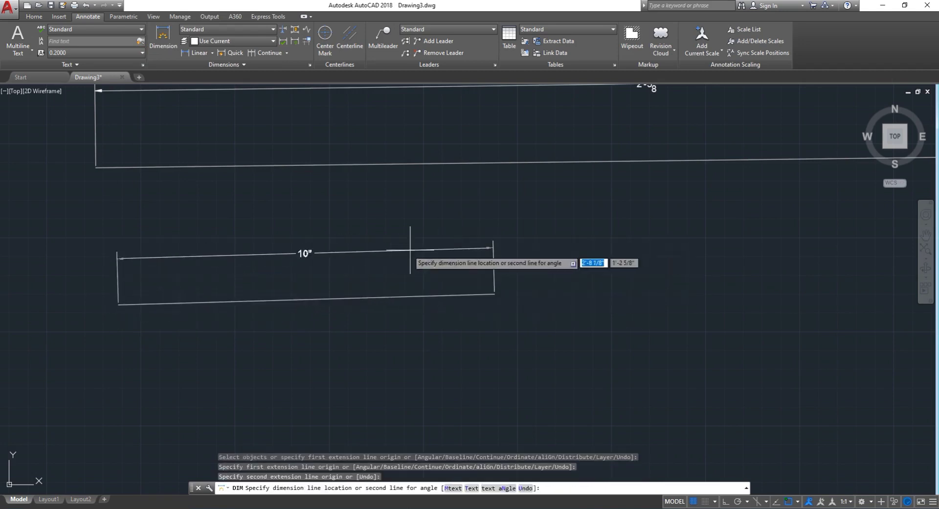
click(303, 261)
scroll(302, 268, up, 4)
scroll(303, 266, up, 2)
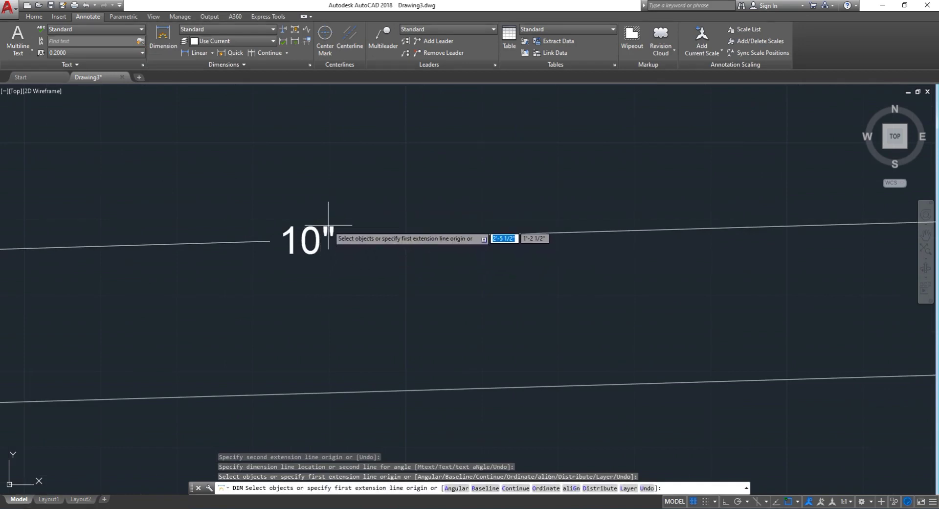
scroll(331, 235, down, 5)
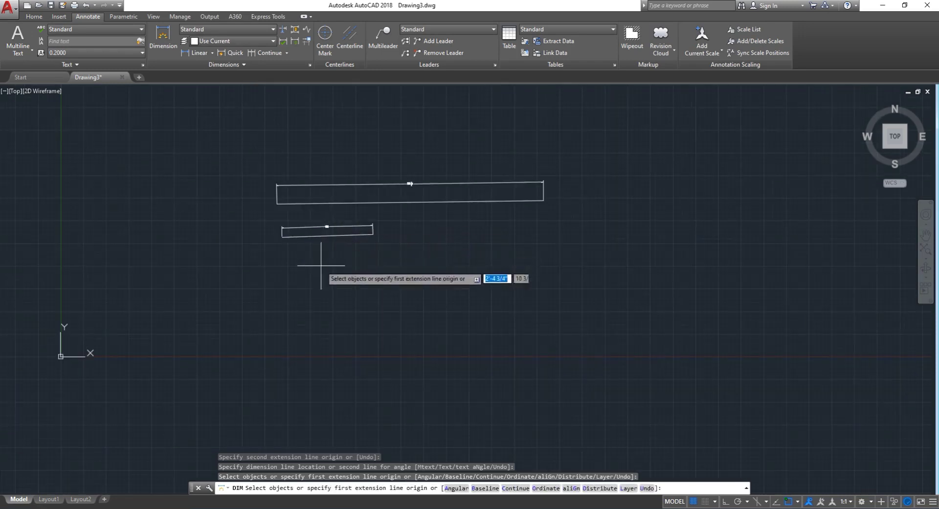
Cancel the layer prompts raised by typing L and end the dimension command.
text(l)
key(Return)
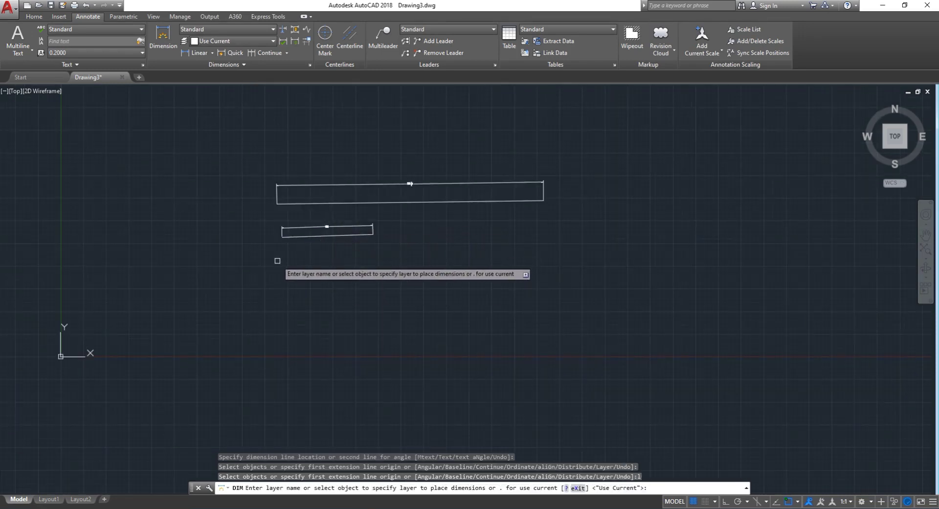
key(Escape)
text(l)
key(Return)
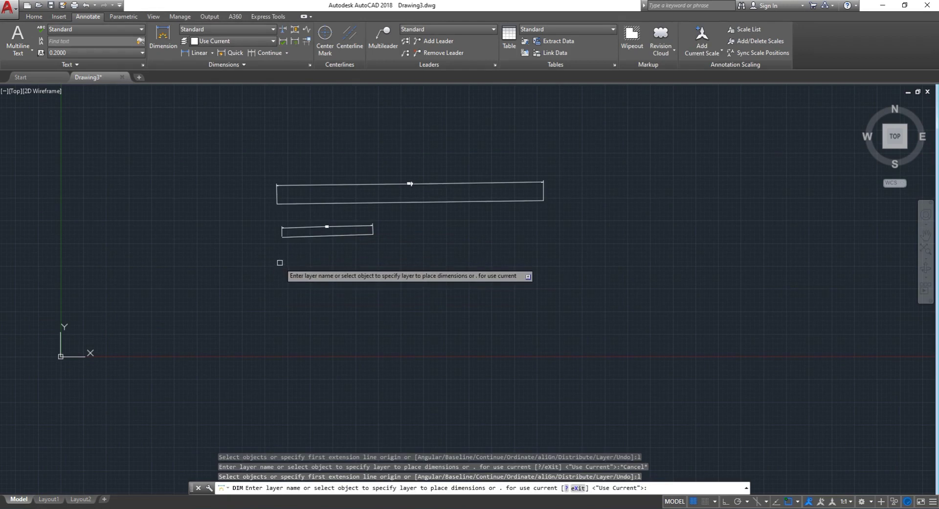
key(Escape)
key(Escape)
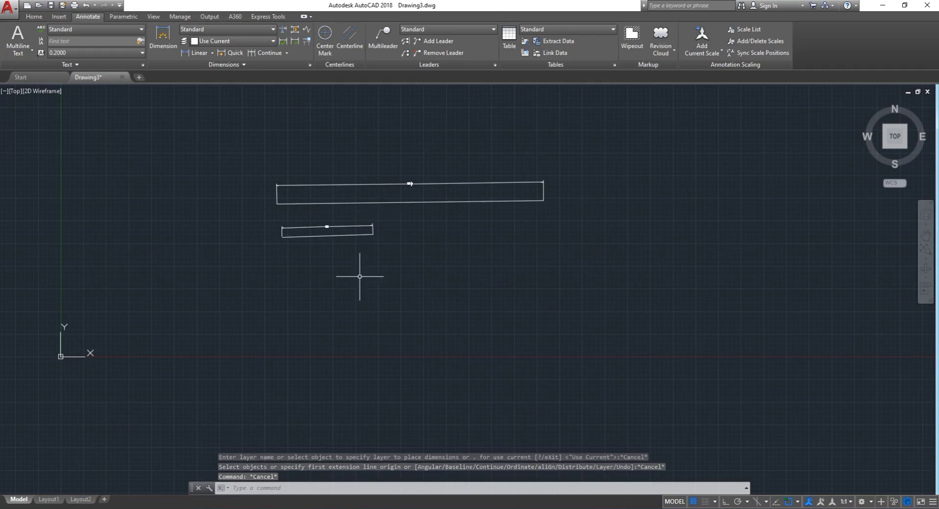
key(Escape)
Draw a 10-foot horizontal line starting below the dimensioned 10-inch line.
text(l)
key(Return)
click(286, 268)
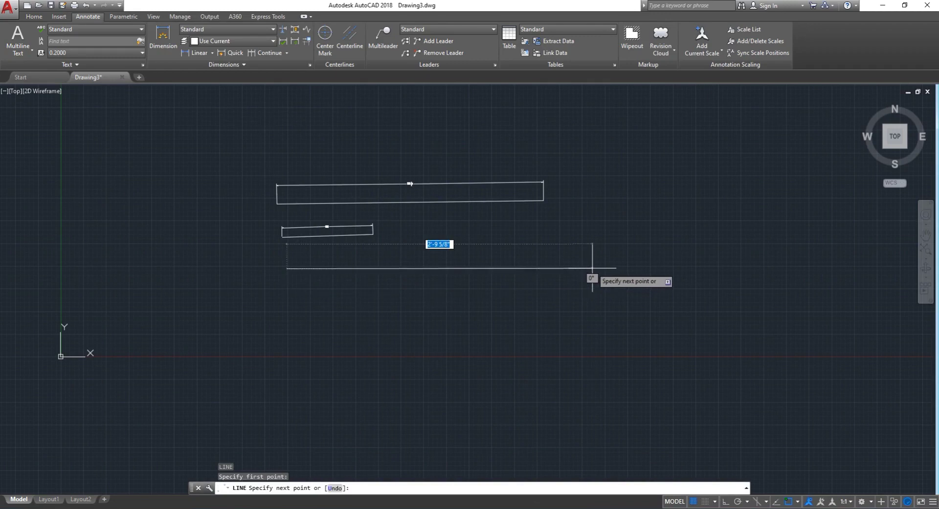
text(10)
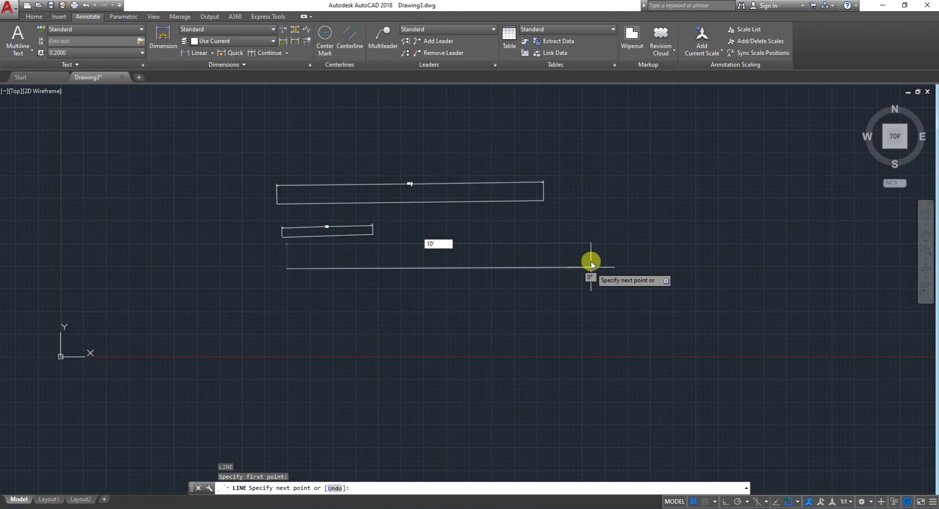
key(Return)
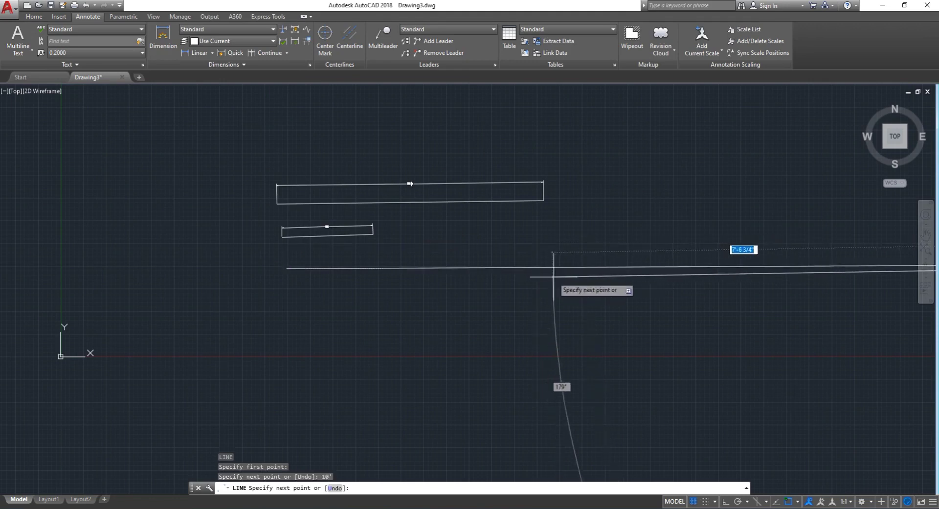
scroll(558, 269, down, 2)
key(Return)
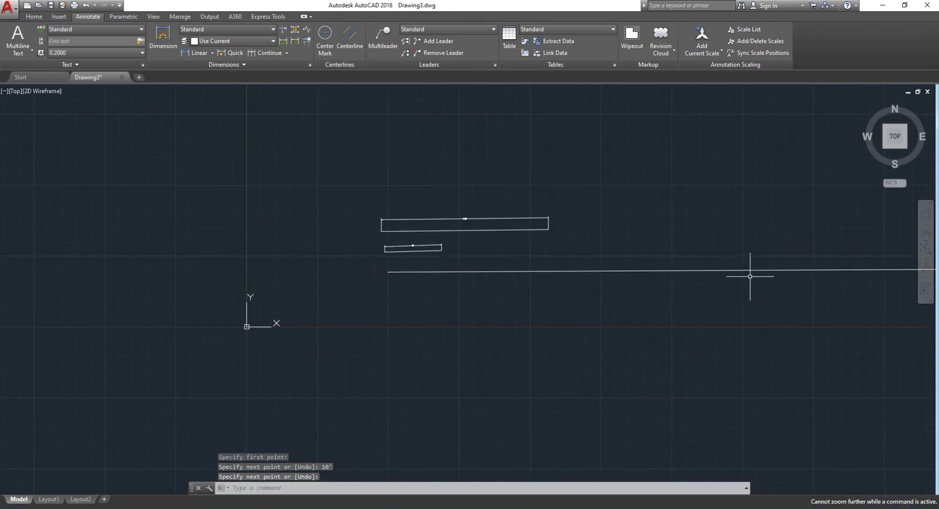
scroll(752, 264, down, 5)
scroll(888, 268, up, 2)
scroll(885, 262, up, 2)
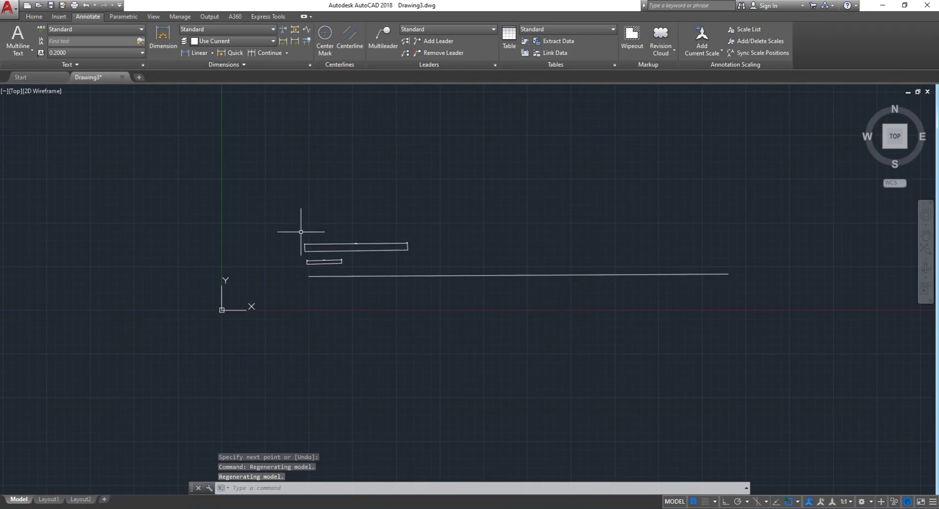
click(162, 39)
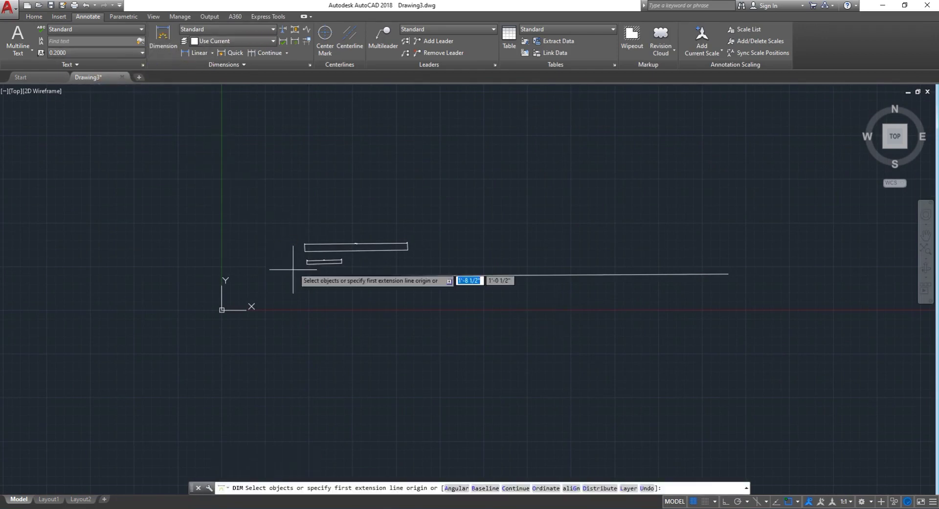
click(308, 275)
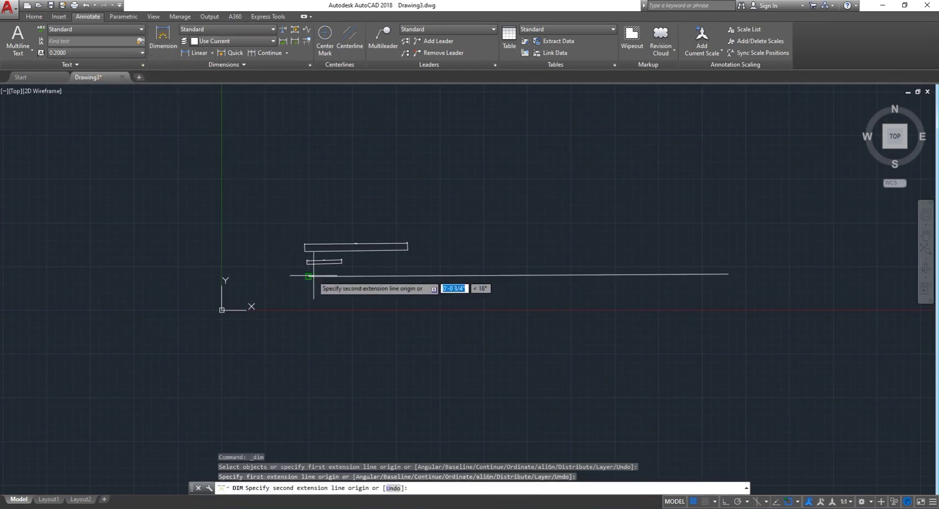
click(728, 274)
scroll(538, 310, up, 5)
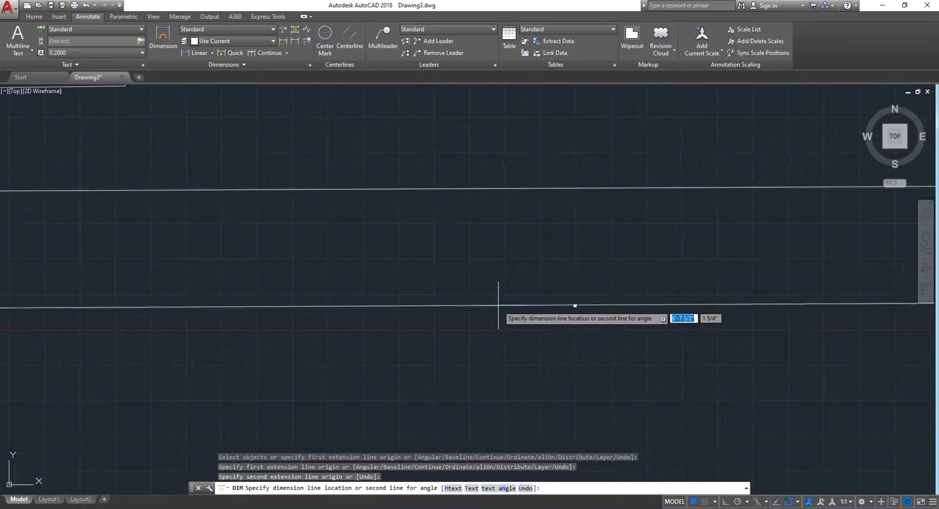
click(620, 310)
scroll(616, 316, up, 5)
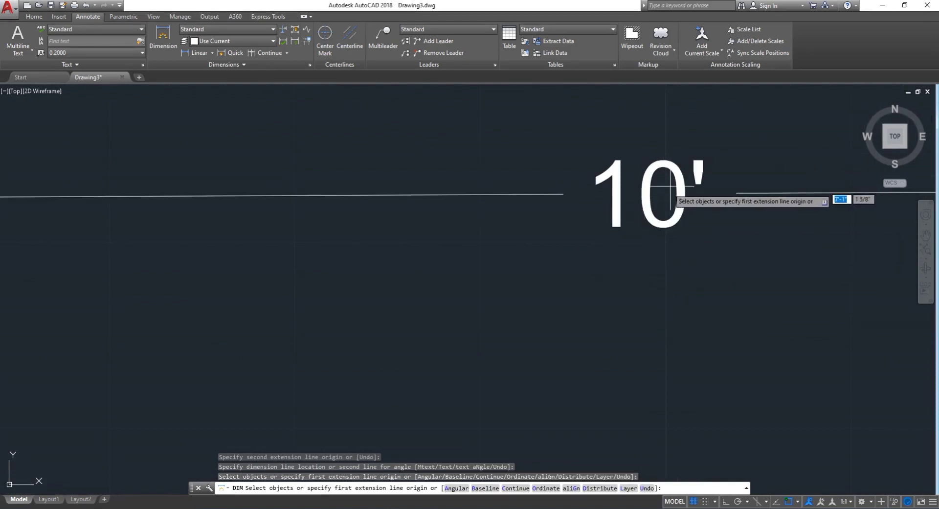
scroll(635, 204, down, 5)
scroll(436, 147, down, 3)
scroll(285, 125, down, 5)
scroll(312, 119, up, 5)
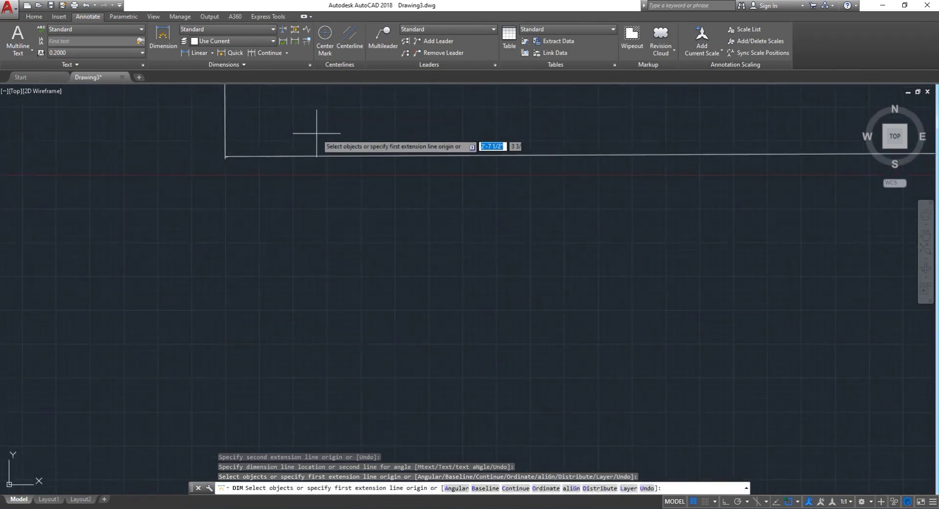
scroll(314, 131, down, 5)
scroll(312, 105, up, 4)
key(Escape)
scroll(272, 203, up, 3)
scroll(220, 314, up, 4)
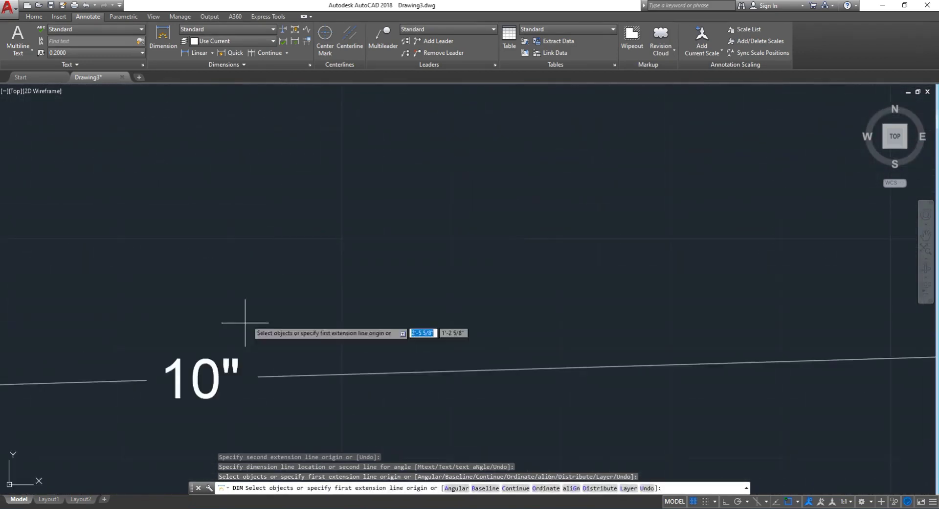
scroll(264, 376, down, 5)
scroll(350, 428, down, 5)
scroll(353, 423, down, 3)
scroll(509, 455, up, 5)
scroll(510, 455, up, 3)
scroll(489, 442, up, 2)
scroll(488, 446, up, 2)
scroll(489, 438, down, 3)
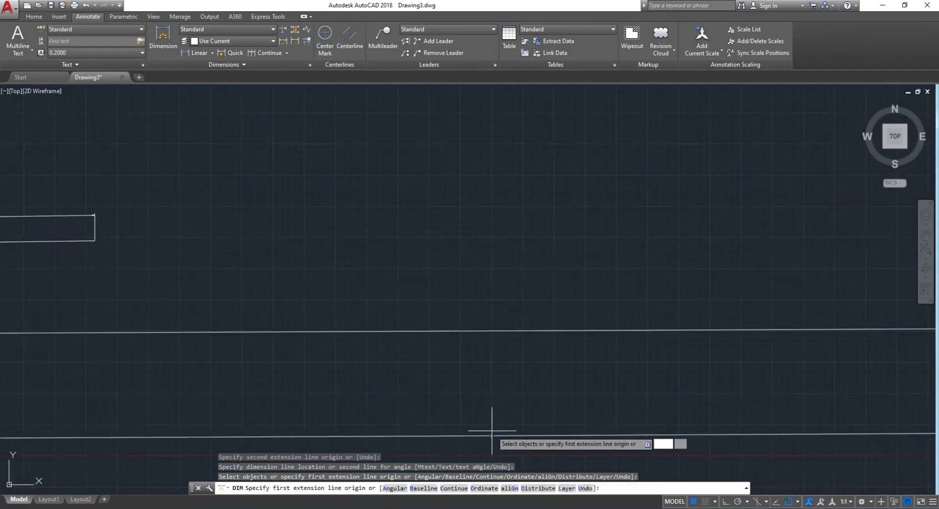
scroll(492, 426, down, 2)
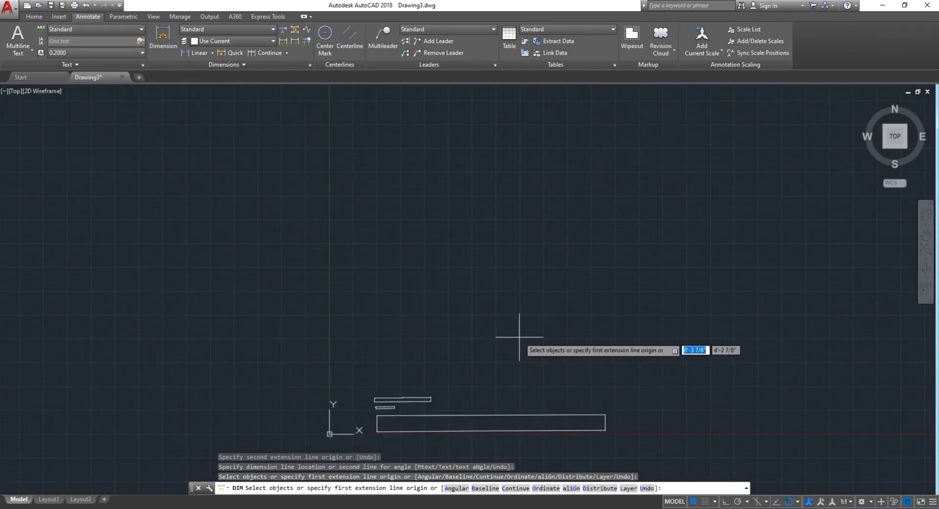
key(Escape)
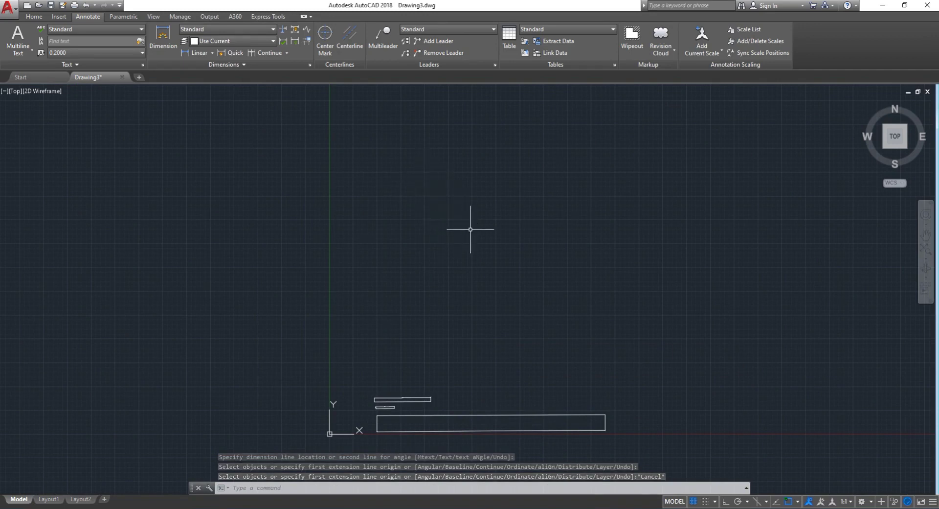
text(G)
key(Escape)
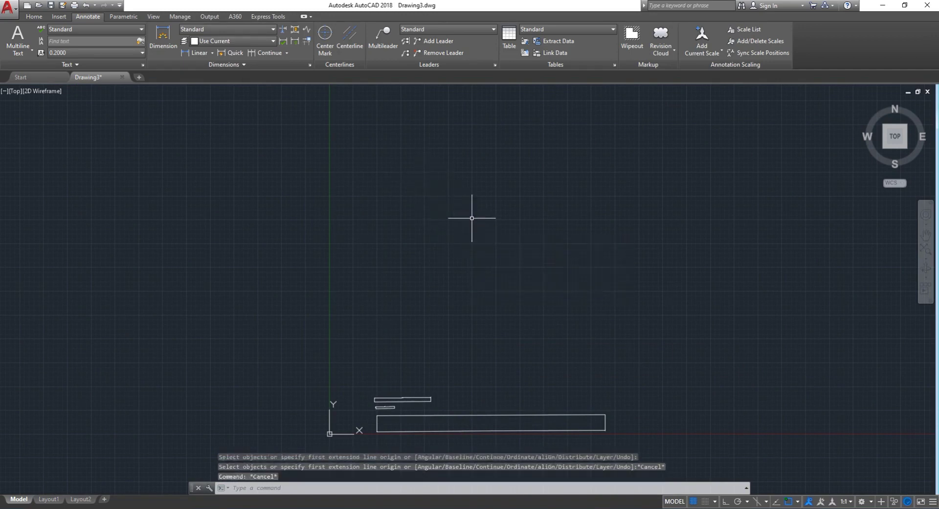
key(Escape)
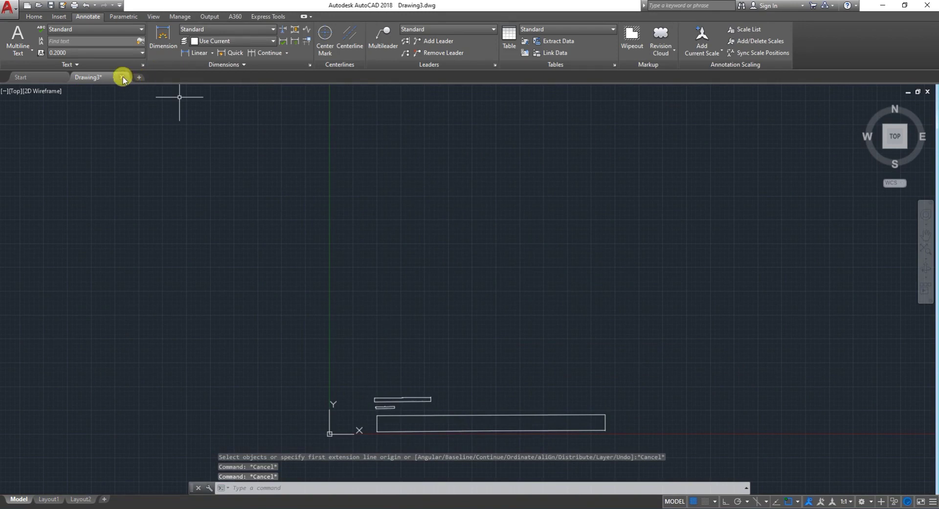
Close Drawing3 without saving and start a new blank drawing.
click(122, 77)
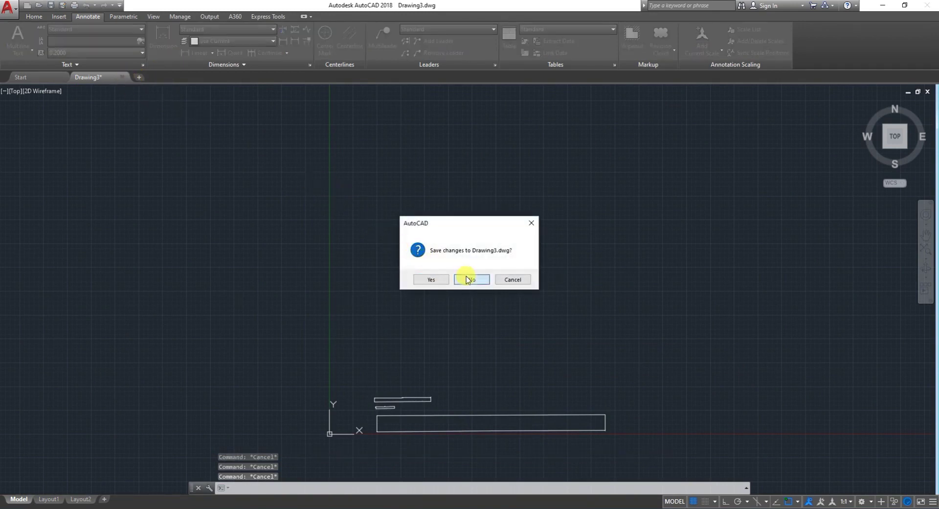
click(467, 279)
click(236, 171)
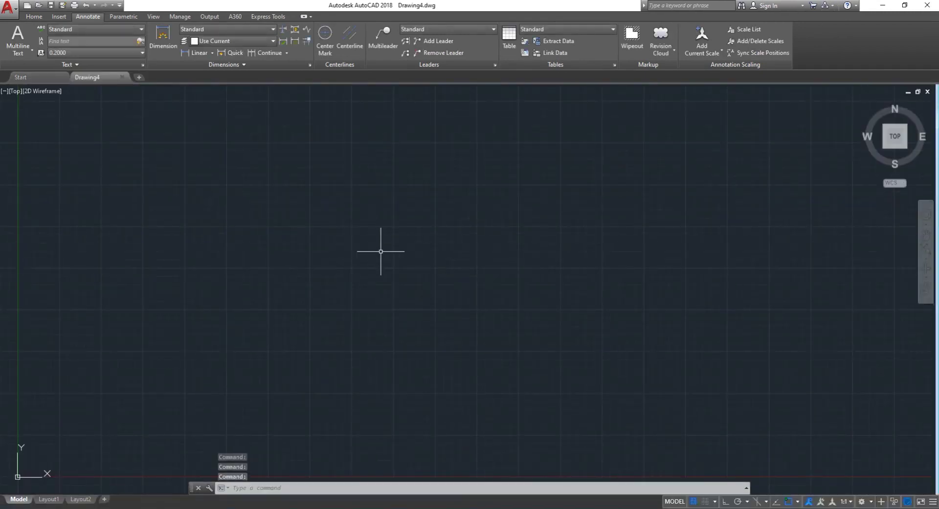
Turn off the background grid in the new Drawing4.
click(693, 501)
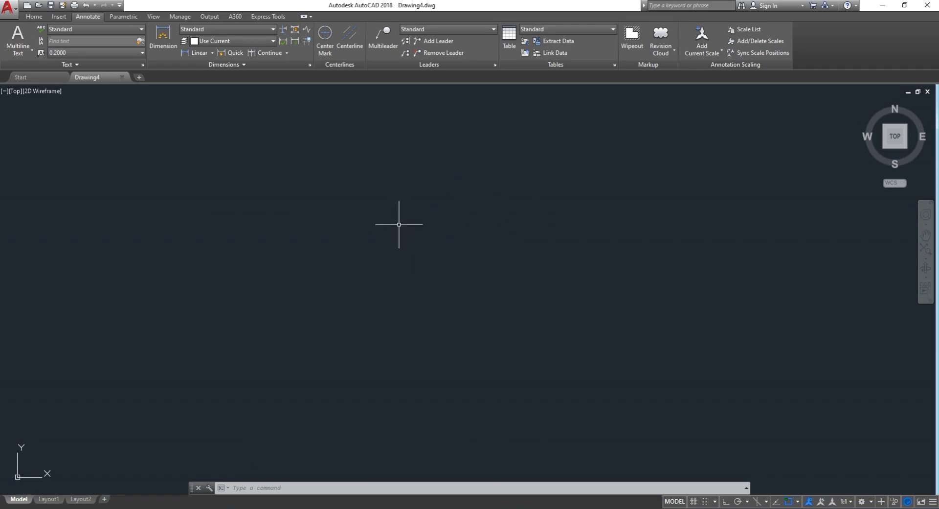
scroll(406, 233, down, 2)
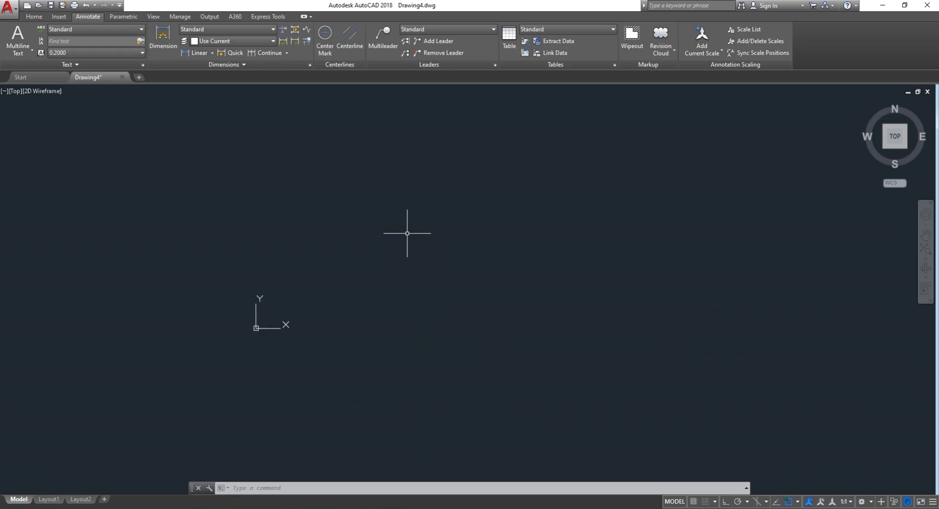
scroll(406, 196, up, 2)
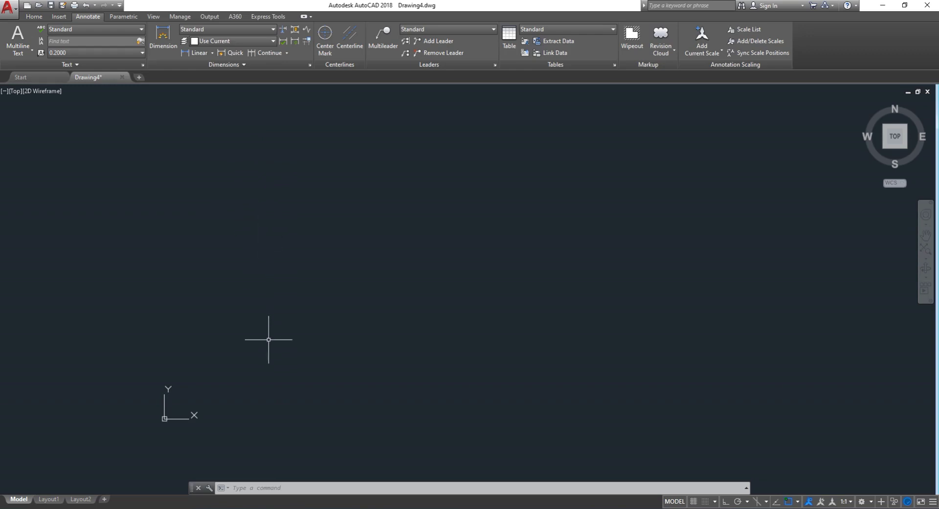
Run MVSETUP with no paper space, Architectural units and a scale factor of 96.
text(MV)
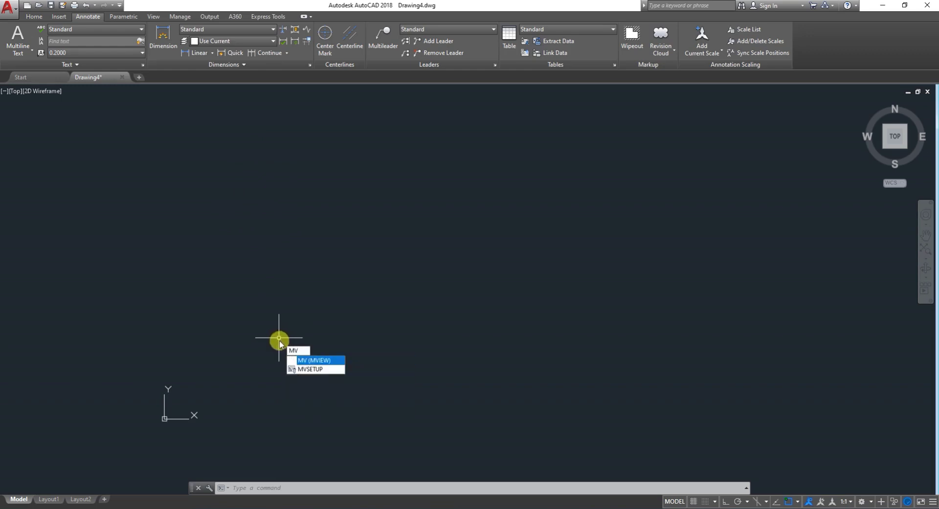
key(Down)
key(Return)
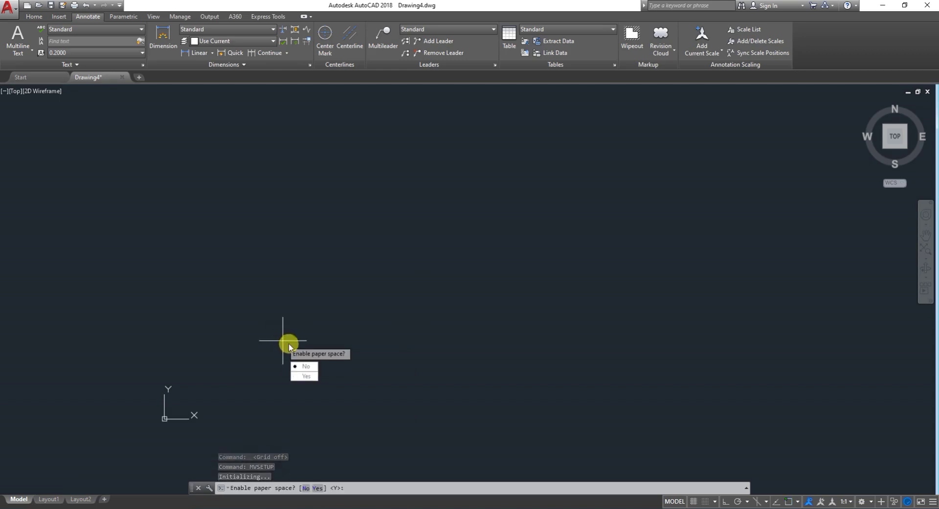
text(N)
key(Return)
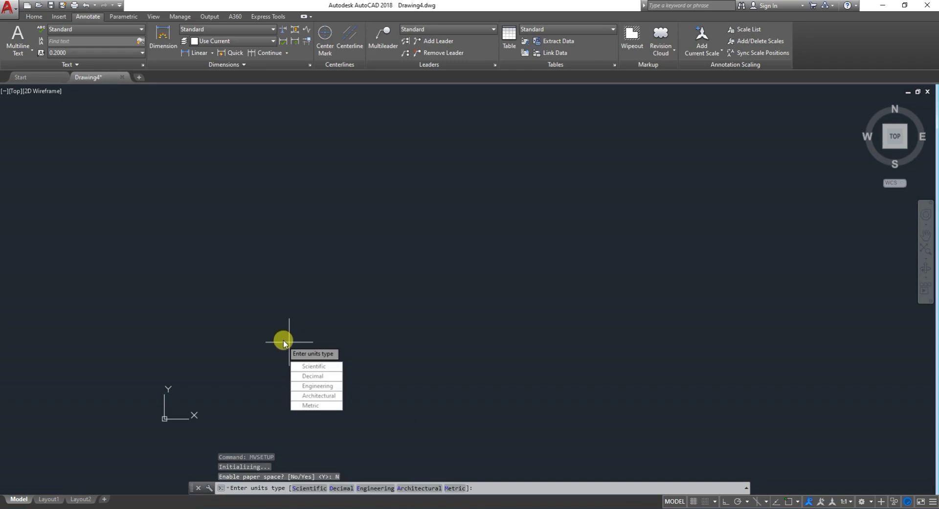
key(Down)
key(Down)
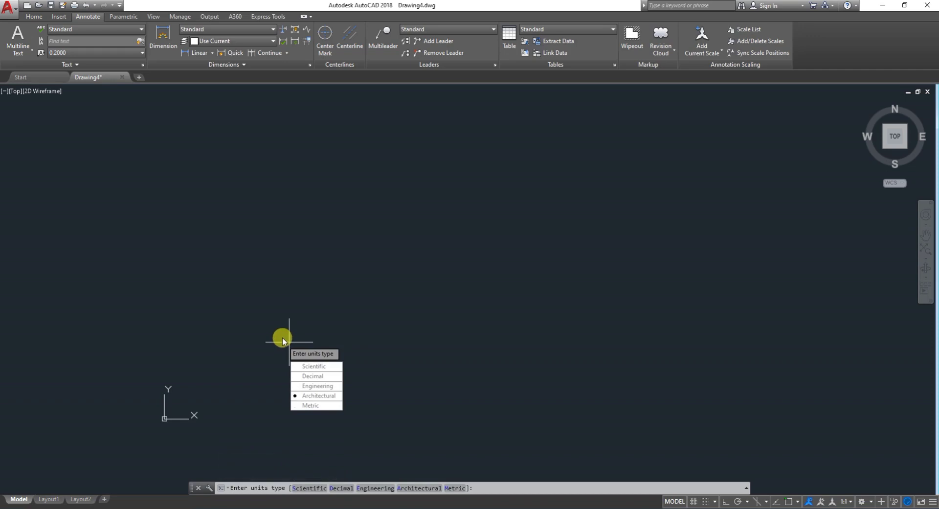
text(A)
key(Return)
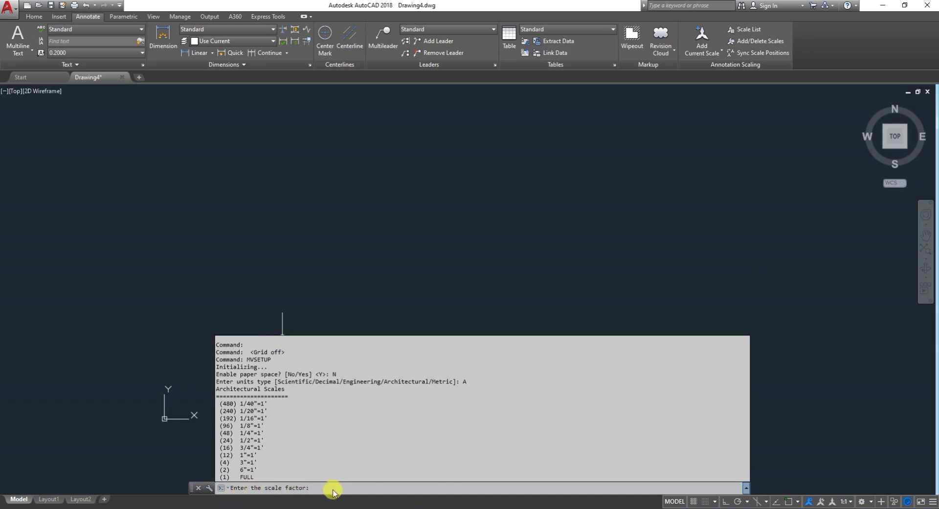
text(96)
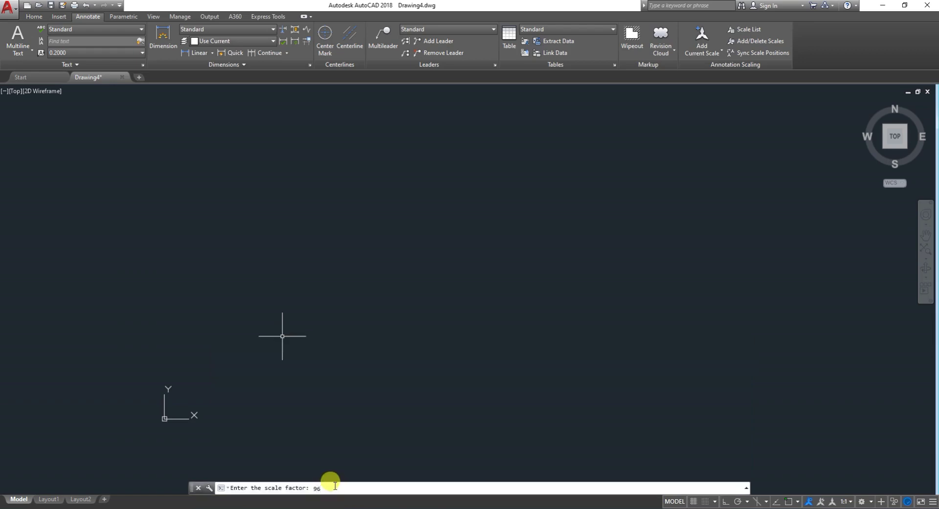
key(Return)
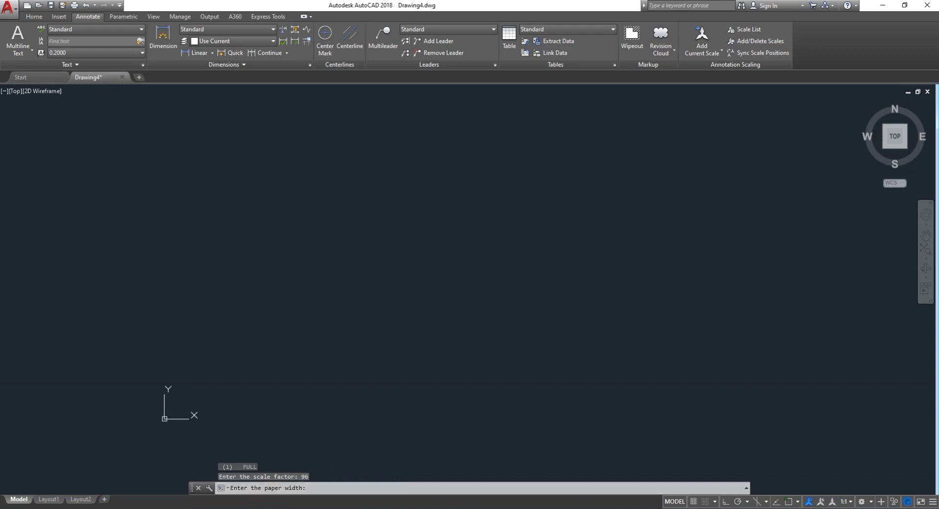
click(232, 501)
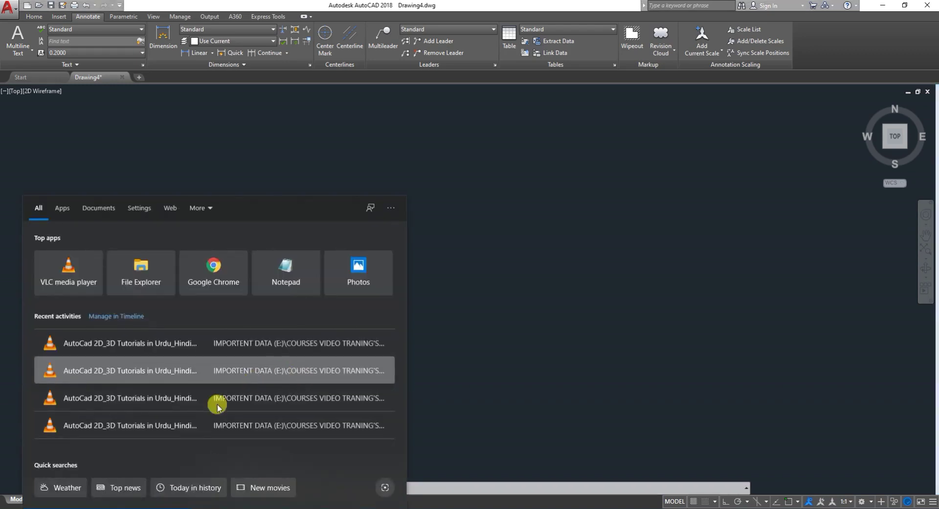
In a blank Word document, look up A4 under Layout > Size: 8.27 × 11.69 inches.
text(wo)
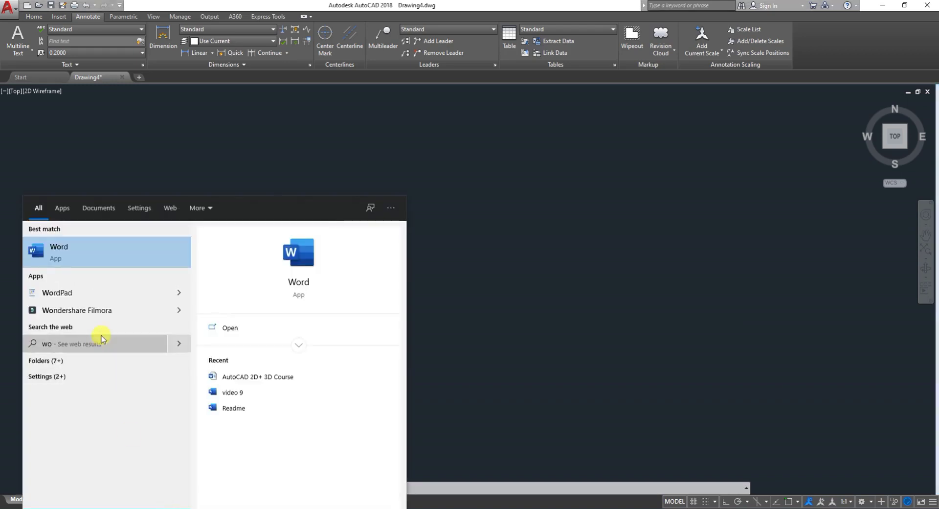
click(120, 268)
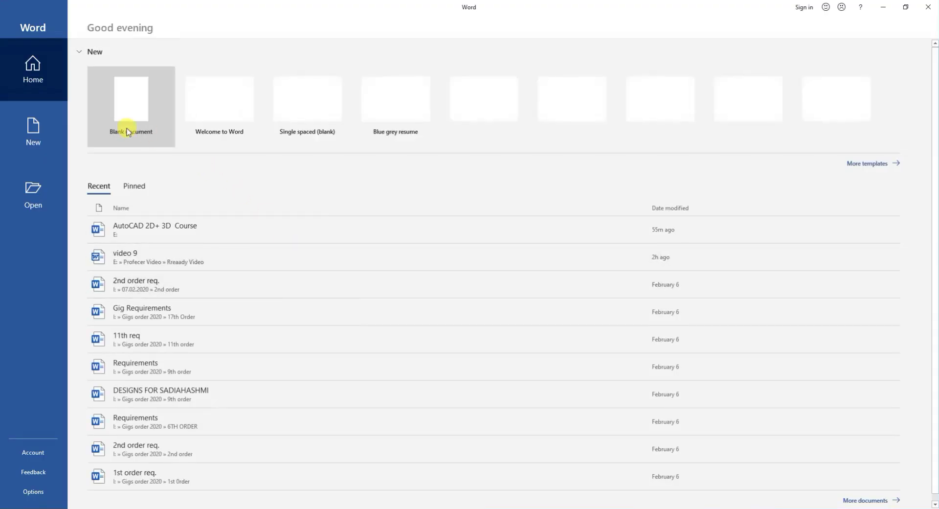
click(126, 130)
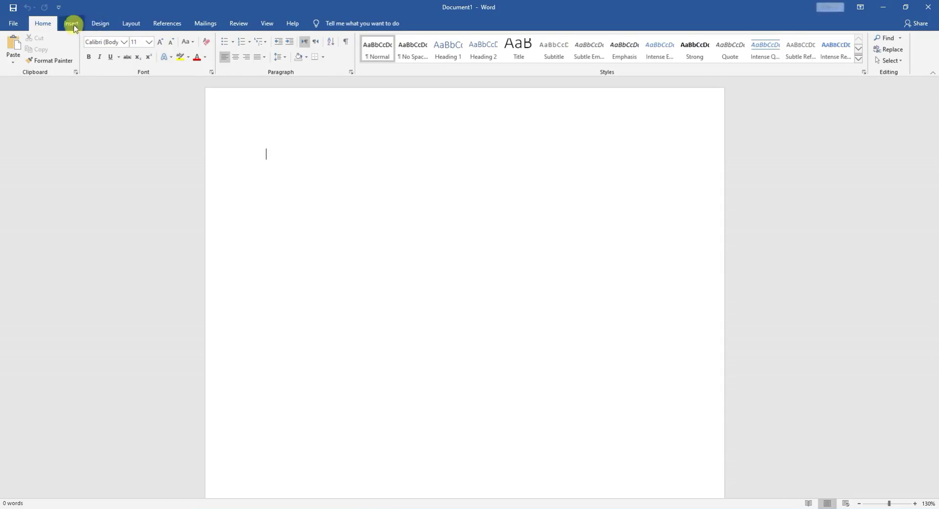
click(72, 24)
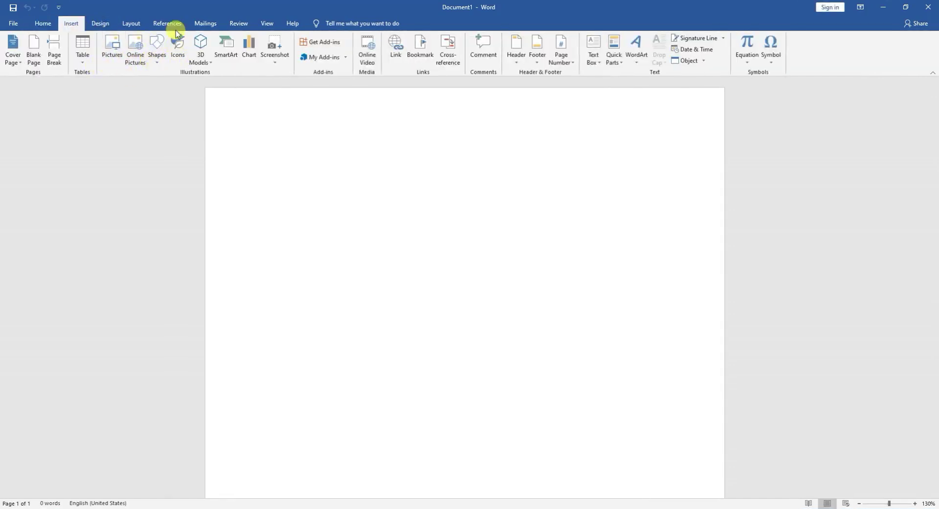
click(129, 23)
click(69, 63)
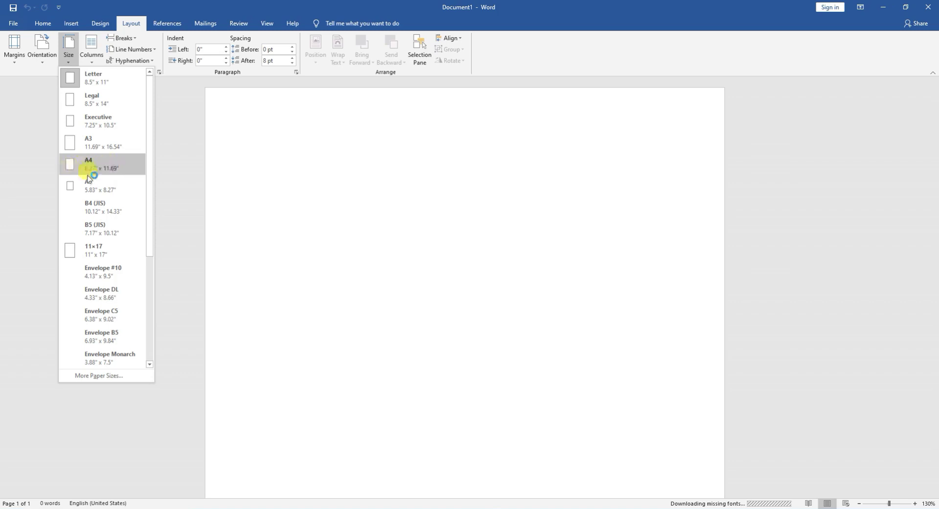
click(120, 208)
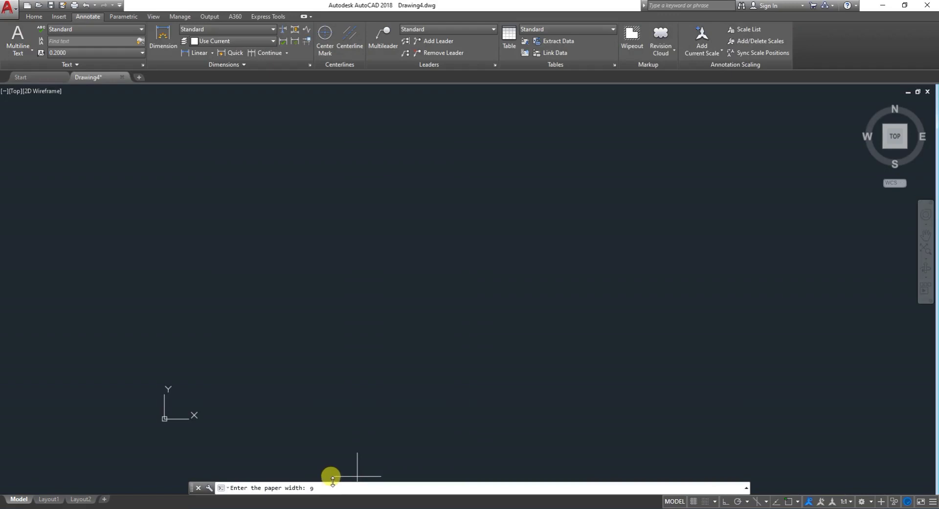
Finish MVSETUP with paper width 8.27 and height 11.69, creating the page border.
text(8.)
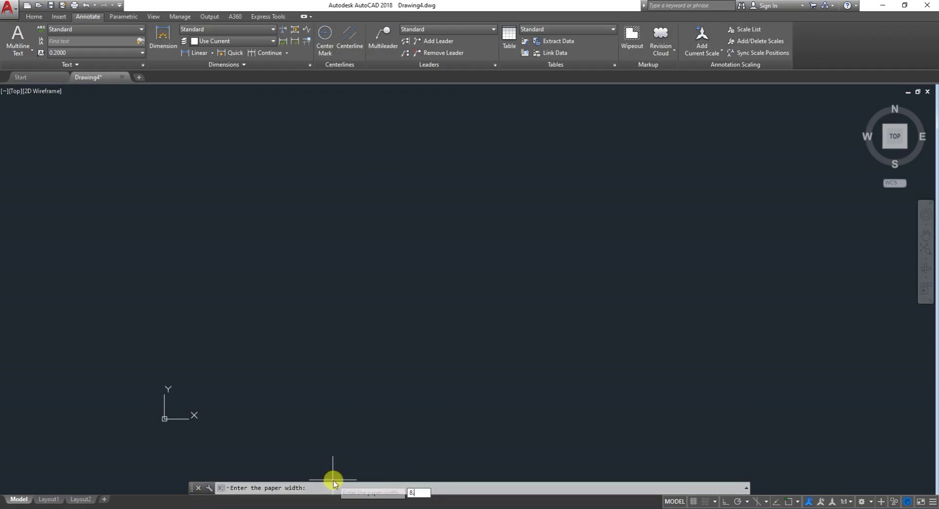
text(27)
key(Return)
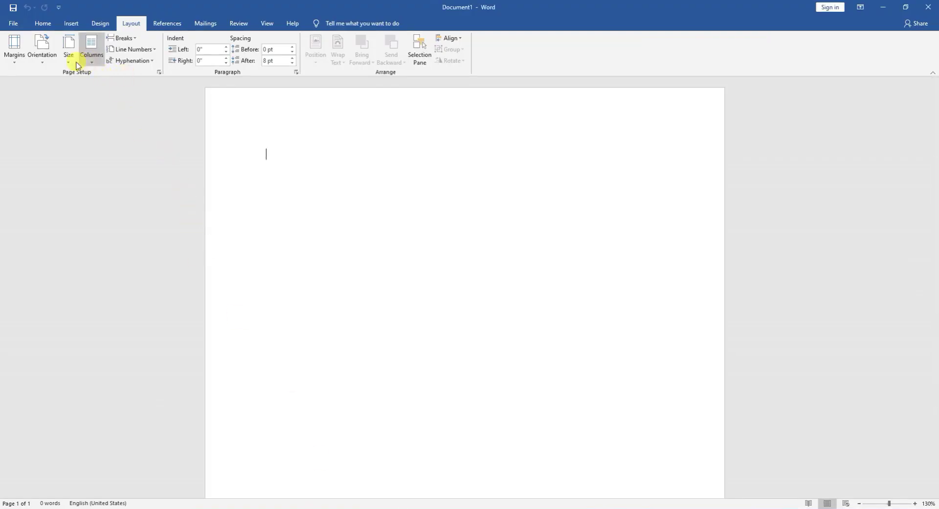
click(68, 49)
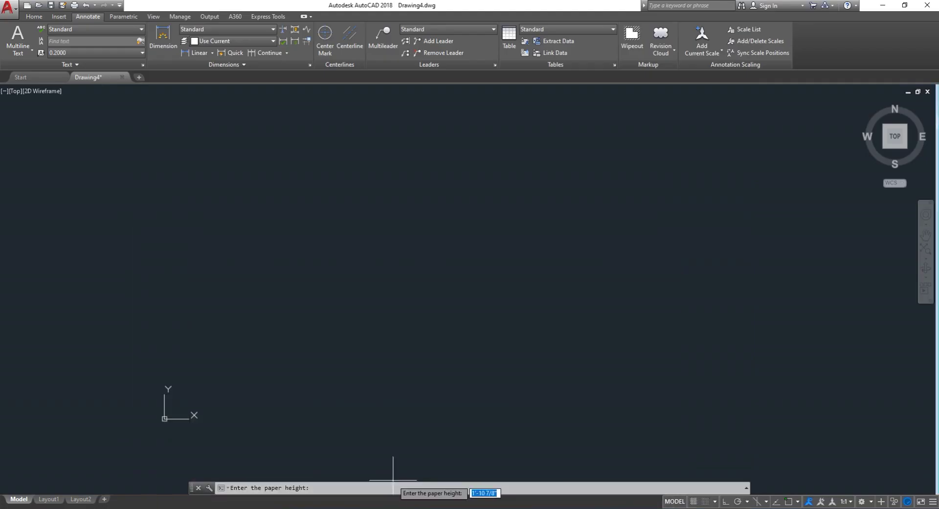
text(11.)
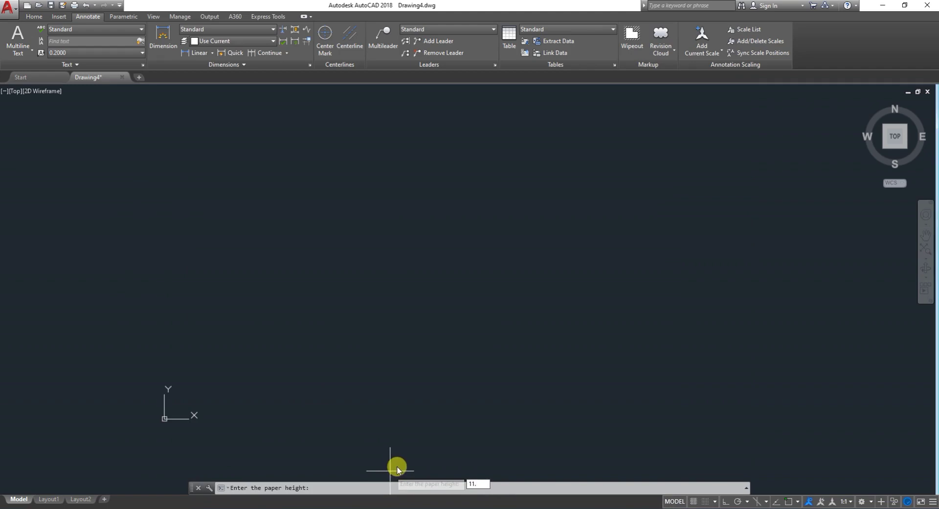
text(69)
key(Return)
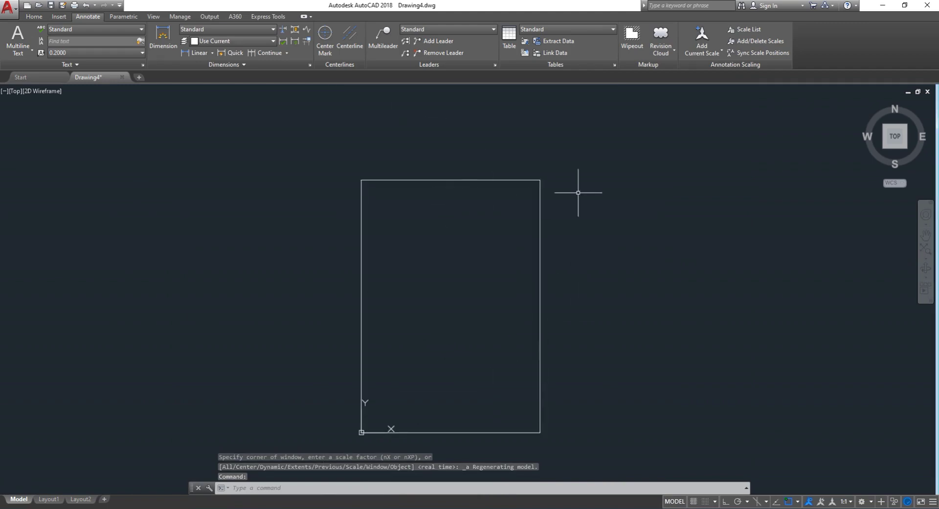
click(540, 233)
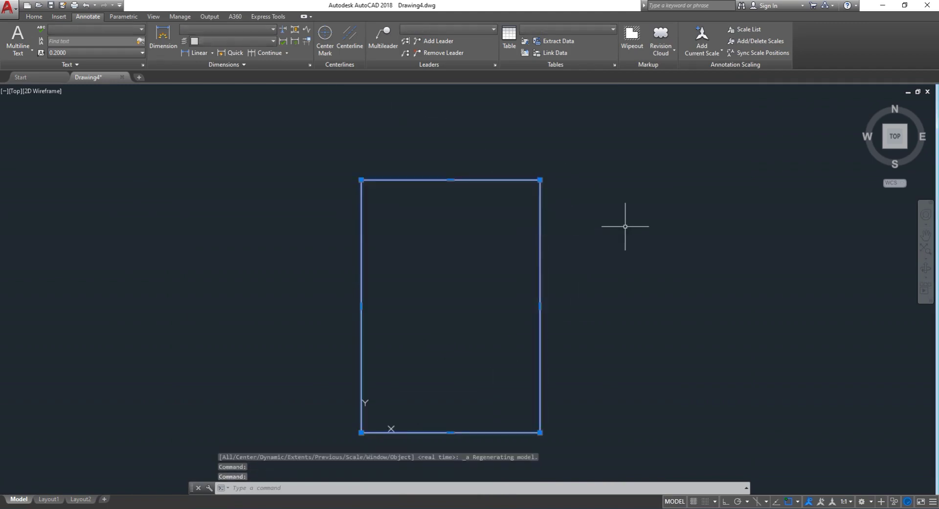
key(Escape)
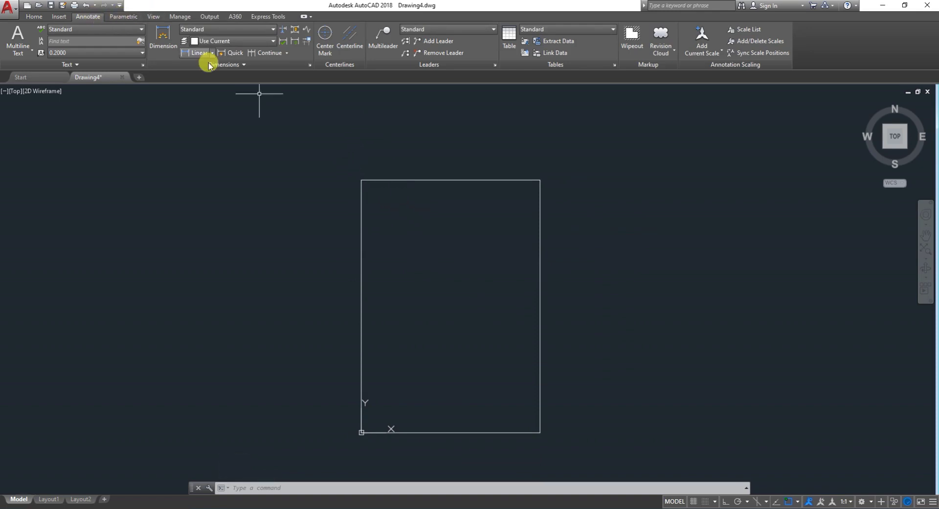
Open the Dimension Style Manager with the D command.
click(244, 67)
click(310, 87)
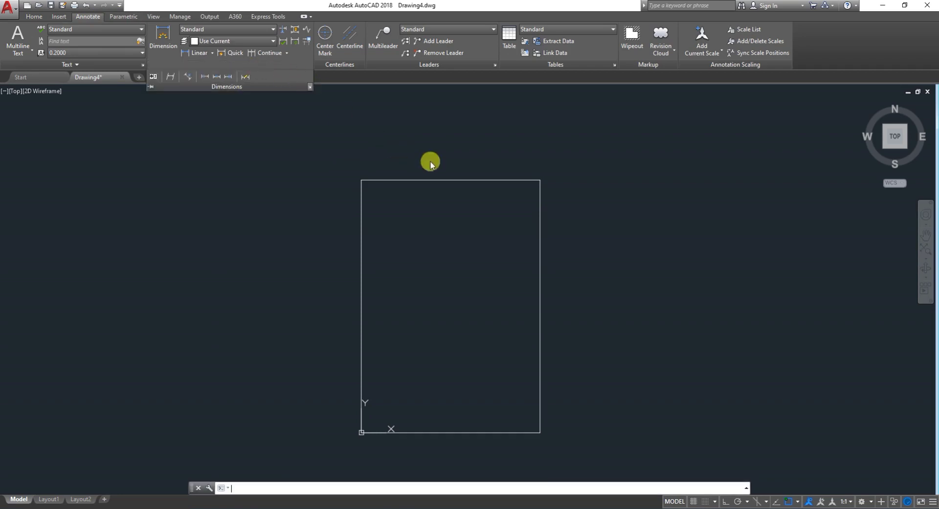
click(588, 168)
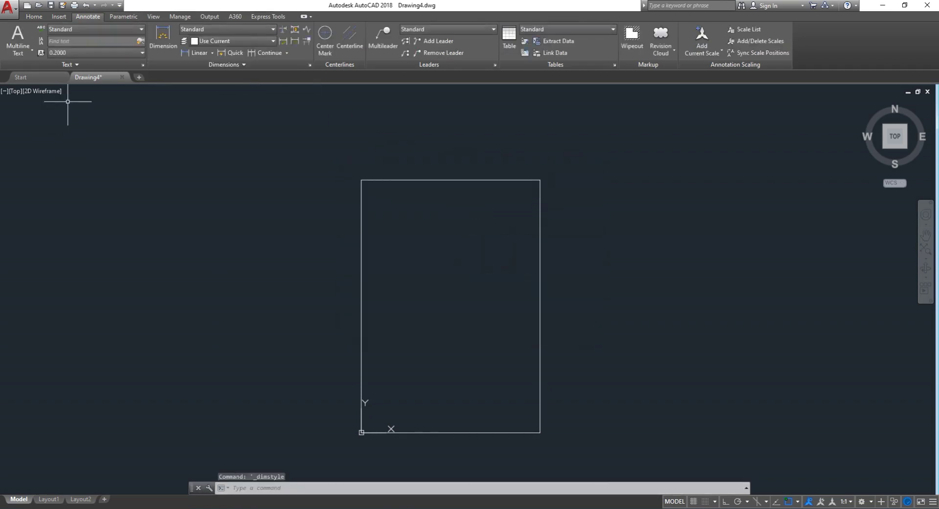
click(34, 16)
key(Escape)
text(d)
key(Return)
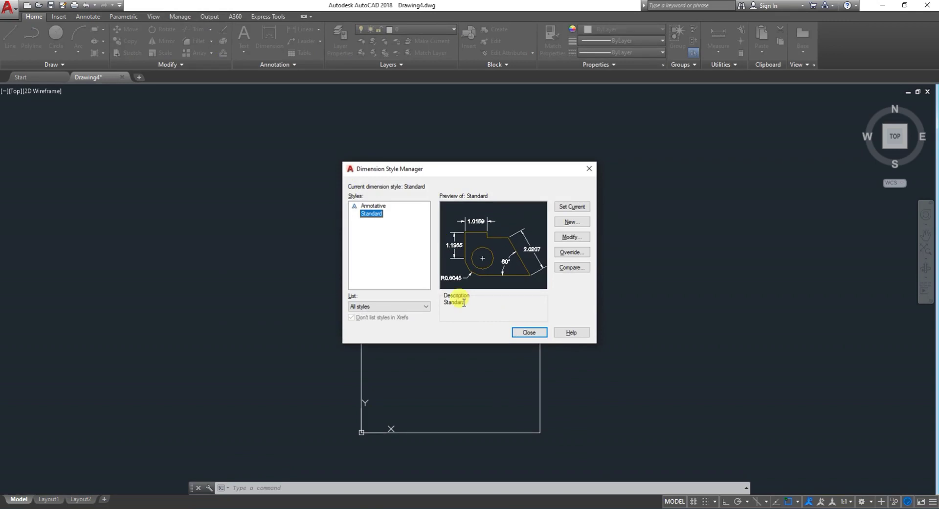
Set the Standard style's unit format to Architectural with 0'-0 1/8" precision.
click(572, 238)
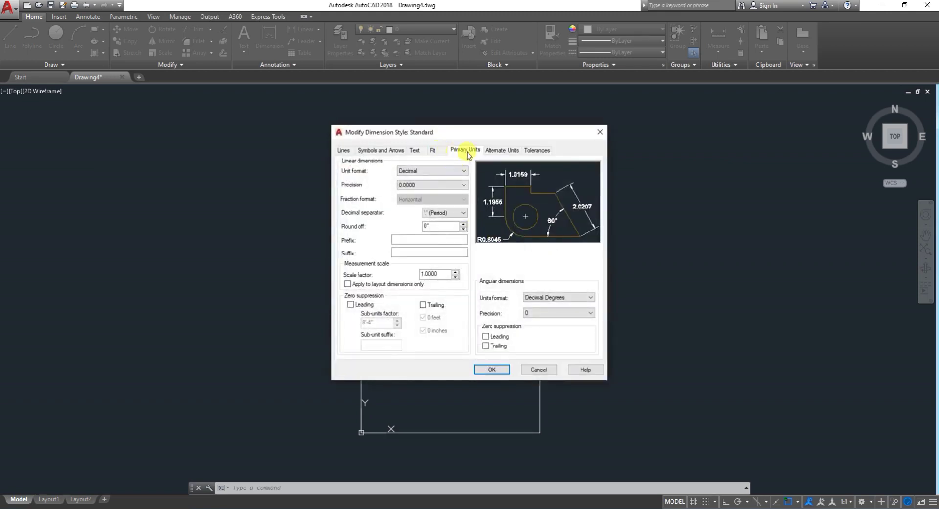
click(411, 171)
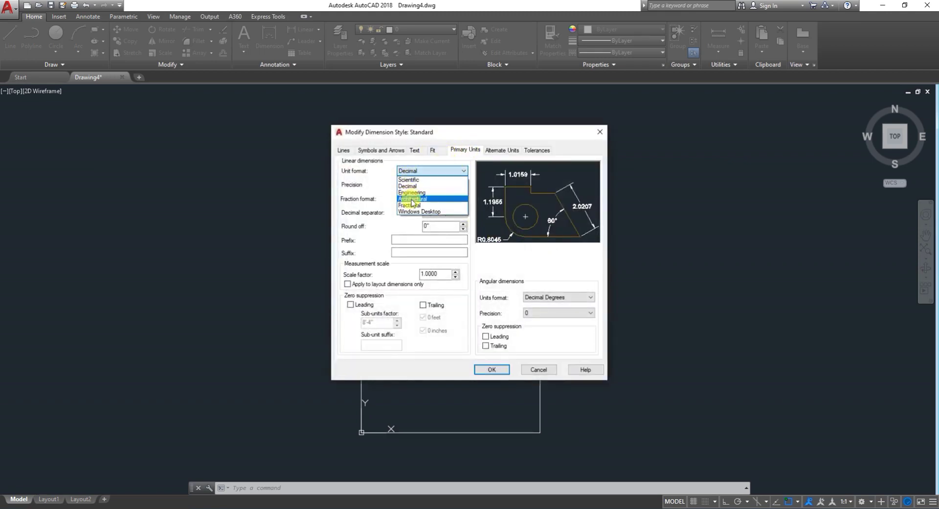
click(413, 199)
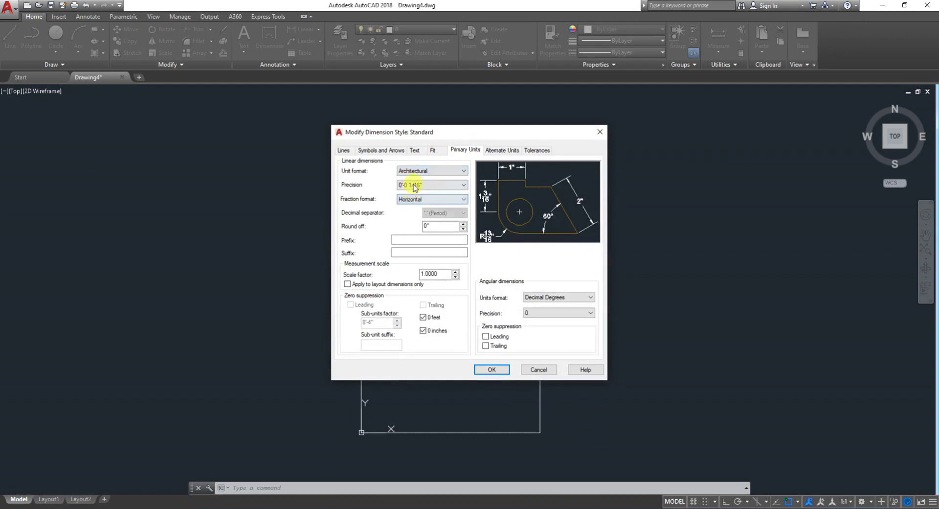
click(414, 185)
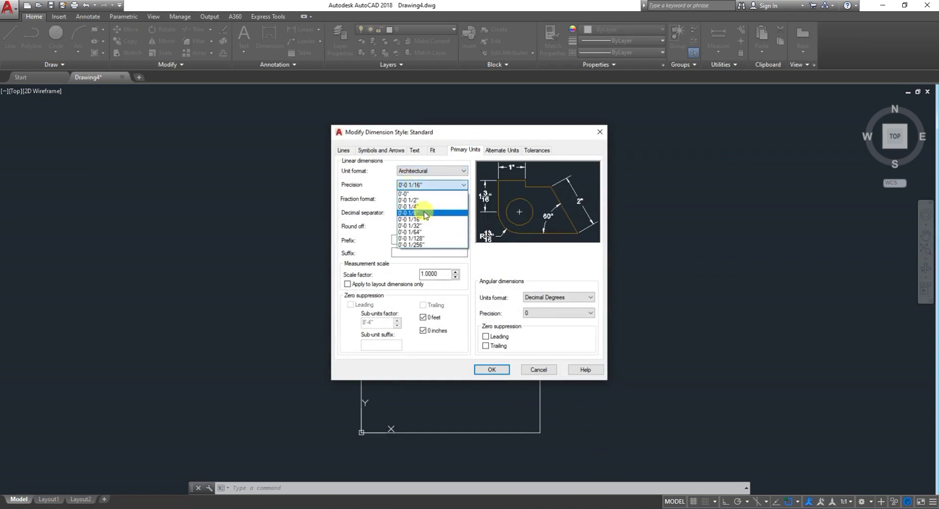
click(414, 213)
Set the baseline spacing to 1 on the Lines tab and apply the style changes.
click(344, 151)
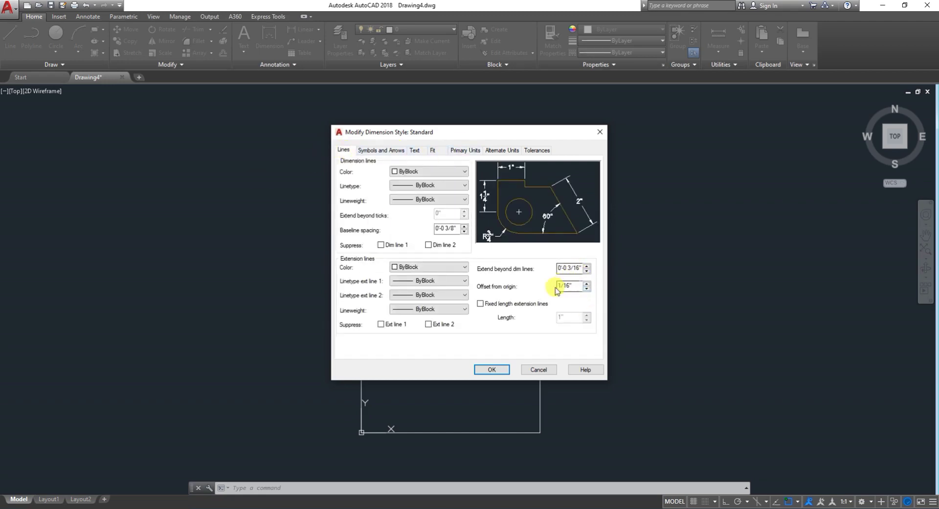
drag(444, 228, 456, 228)
click(457, 228)
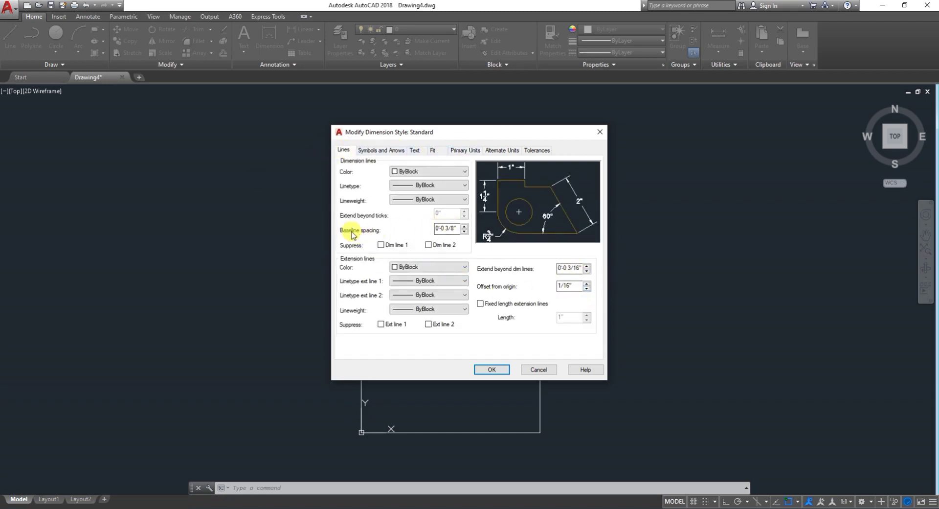
double_click(455, 228)
text(.1)
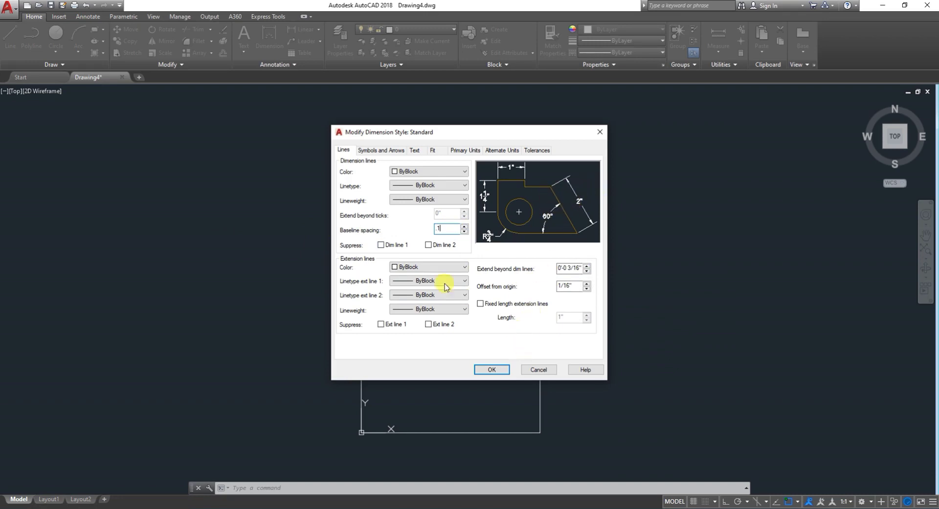
click(507, 371)
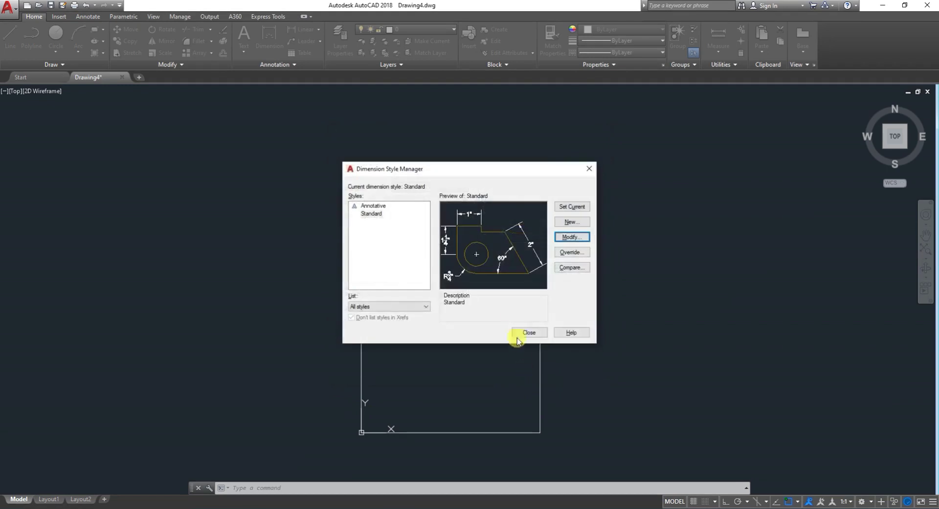
Close the style manager and start a line at the square's corner, undoing two wrong-length segments.
click(529, 332)
scroll(482, 352, up, 2)
scroll(436, 367, down, 2)
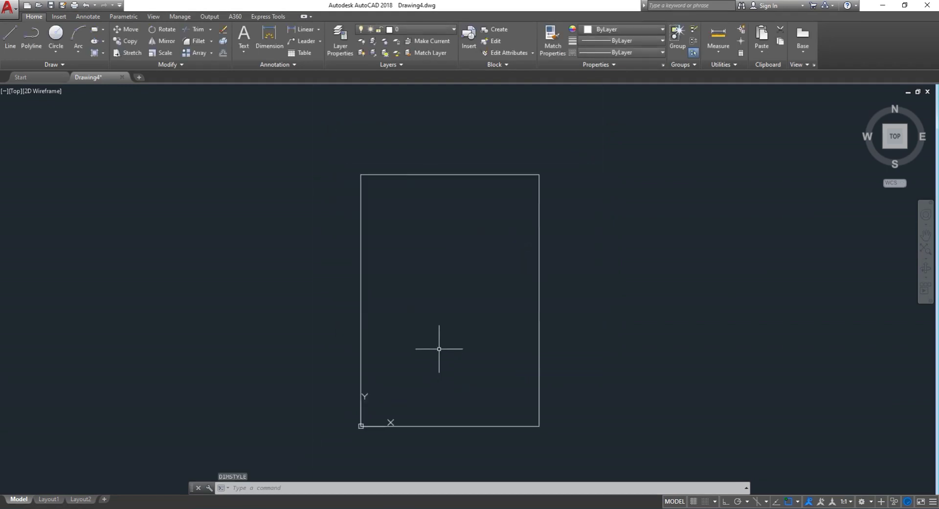
text(l)
key(Return)
scroll(418, 211, up, 2)
click(358, 217)
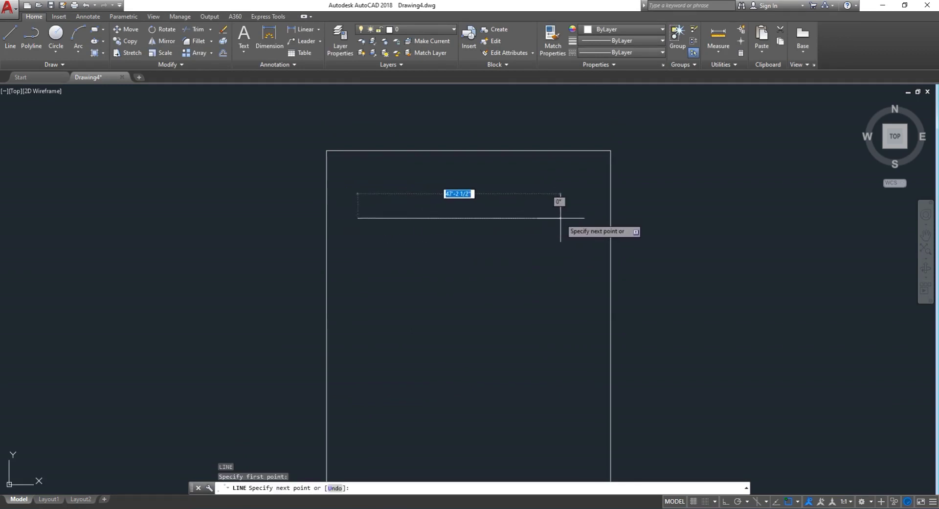
text(20)
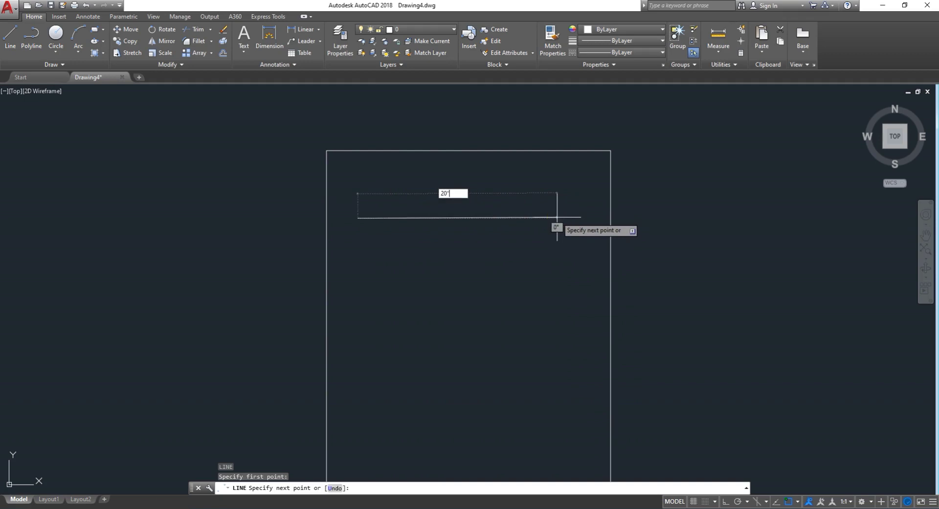
key(Return)
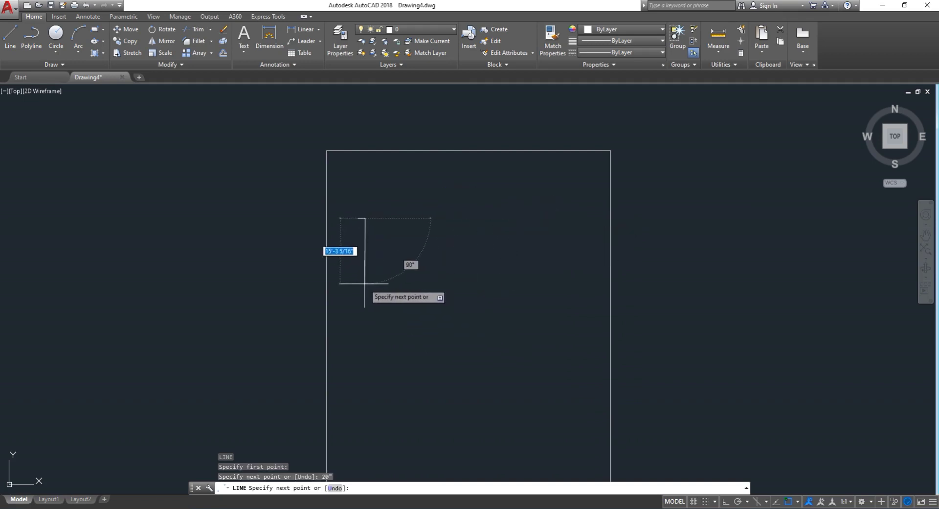
key(ctrl+z)
scroll(365, 241, up, 3)
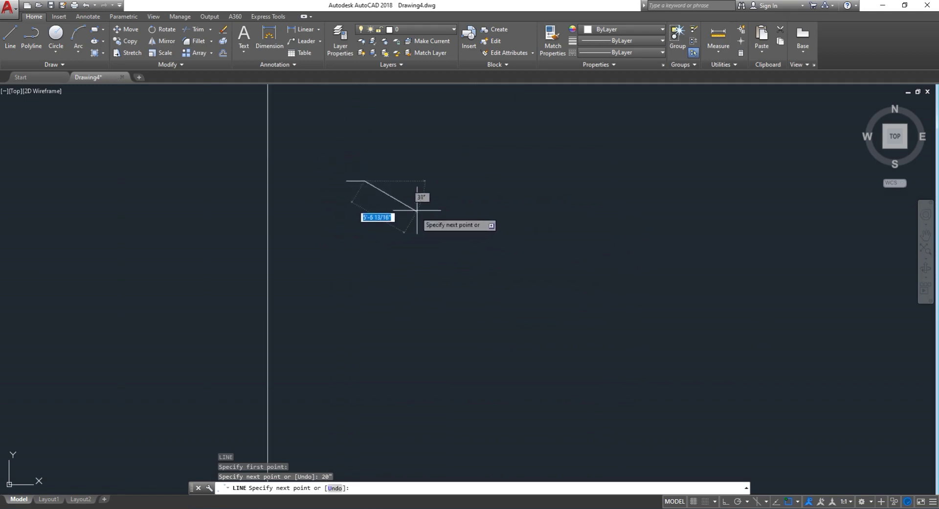
scroll(558, 205, down, 4)
scroll(602, 215, down, 2)
scroll(611, 210, up, 2)
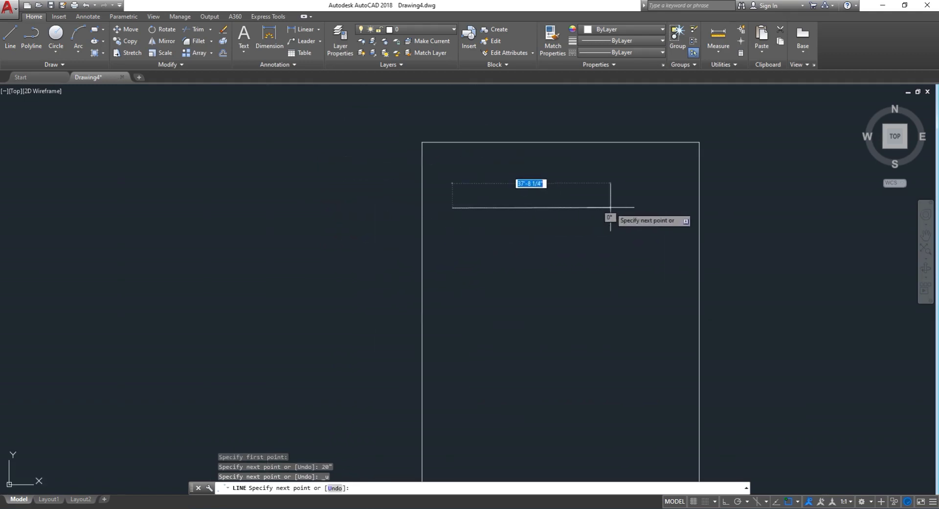
text(2)
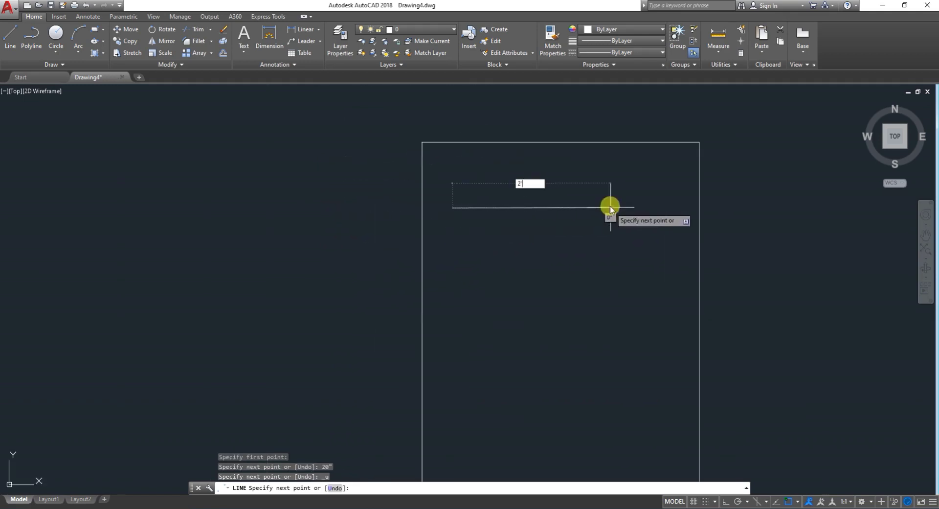
text(')
key(Return)
scroll(457, 250, up, 2)
key(ctrl+z)
Draw three 10-foot sides and close the square back to its start.
scroll(629, 195, down, 3)
scroll(680, 181, up, 2)
scroll(663, 197, up, 2)
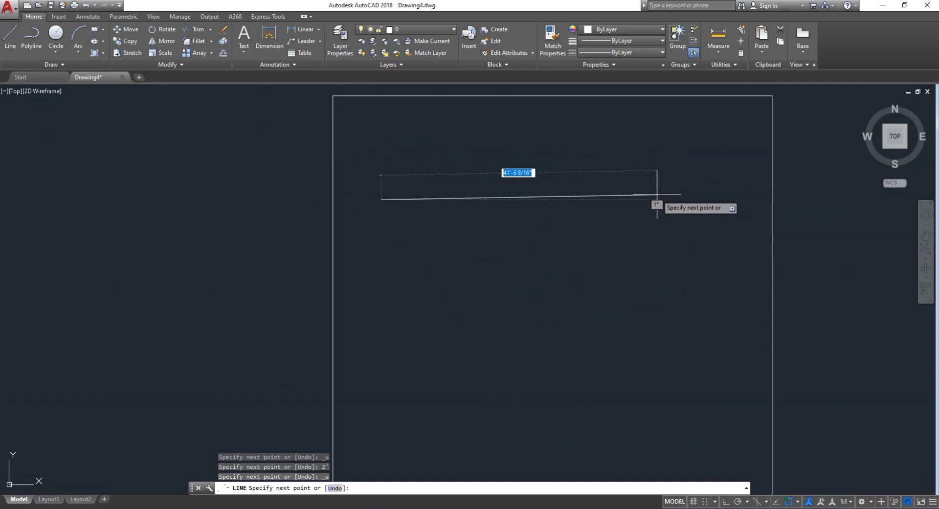
text(0')
key(Return)
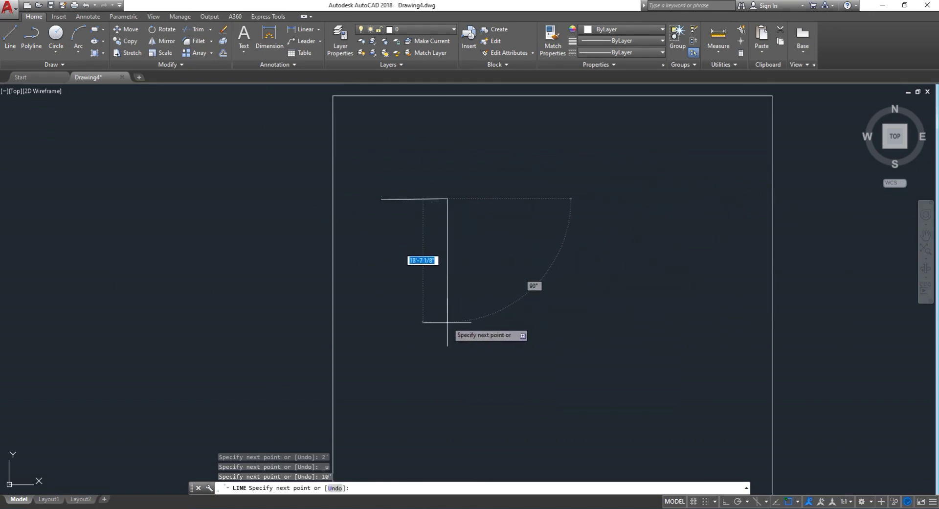
text(10')
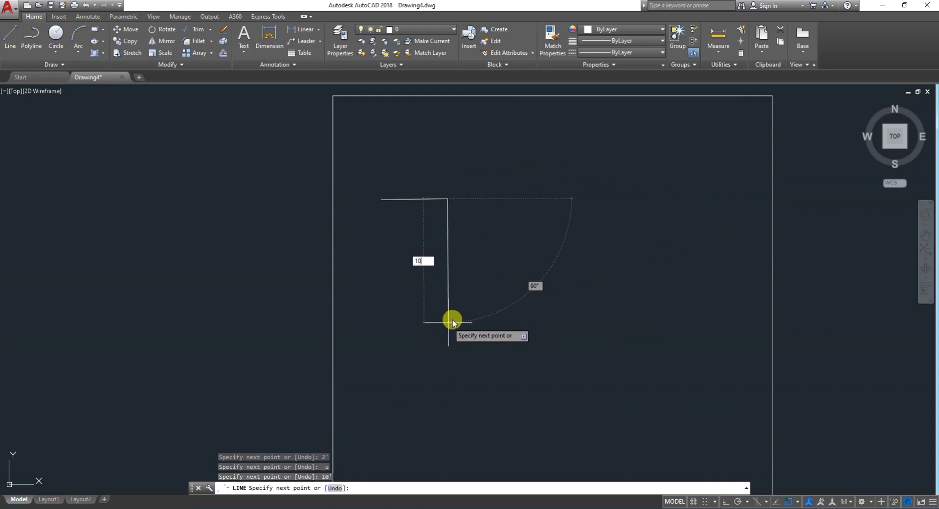
key(Return)
text(1)
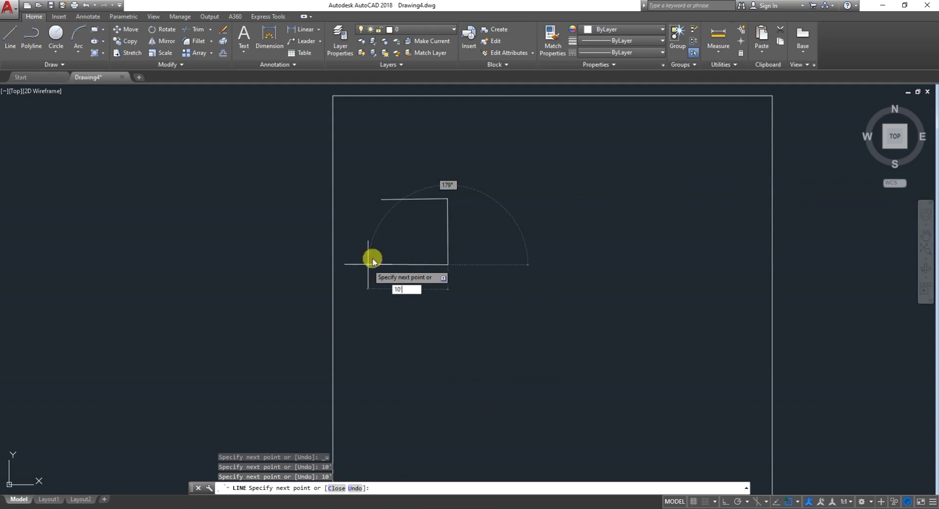
key(Return)
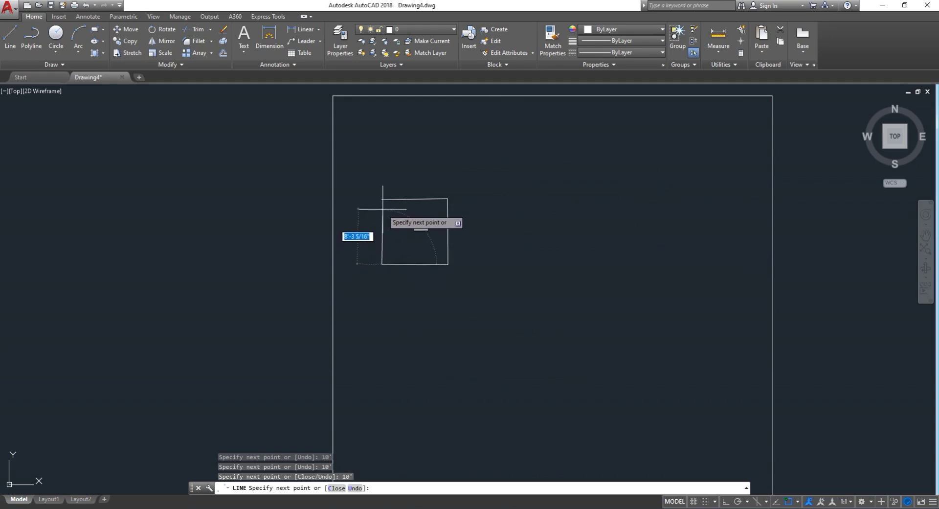
text(c)
key(Return)
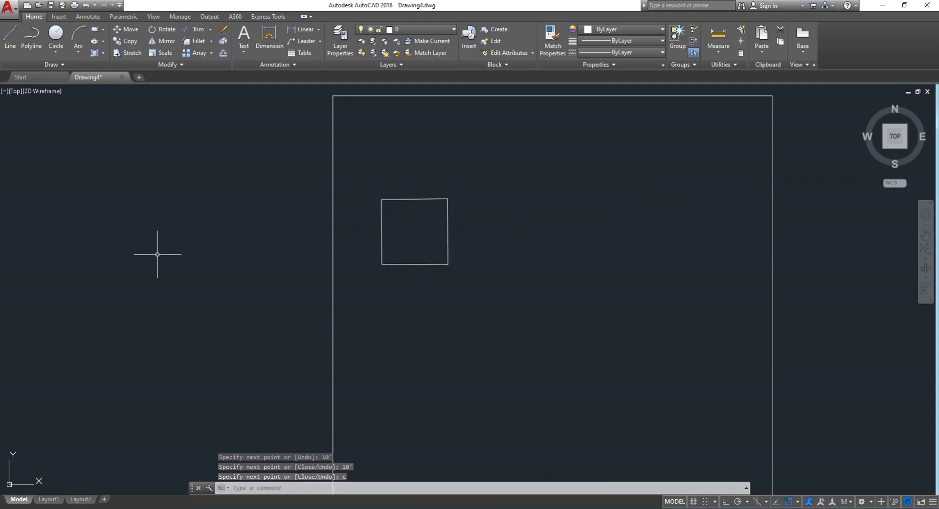
scroll(417, 206, up, 4)
scroll(392, 161, up, 4)
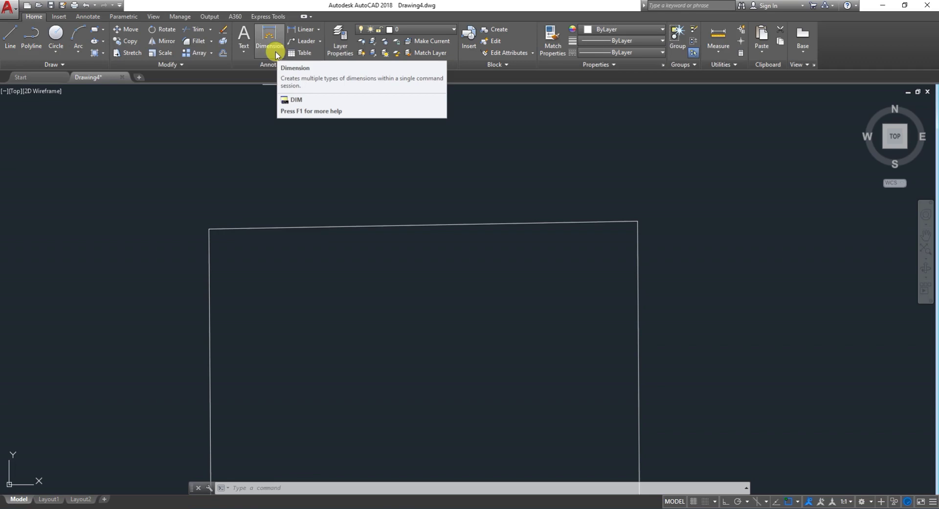
Dimension the top edge of the square, placing the dimension above it.
click(275, 52)
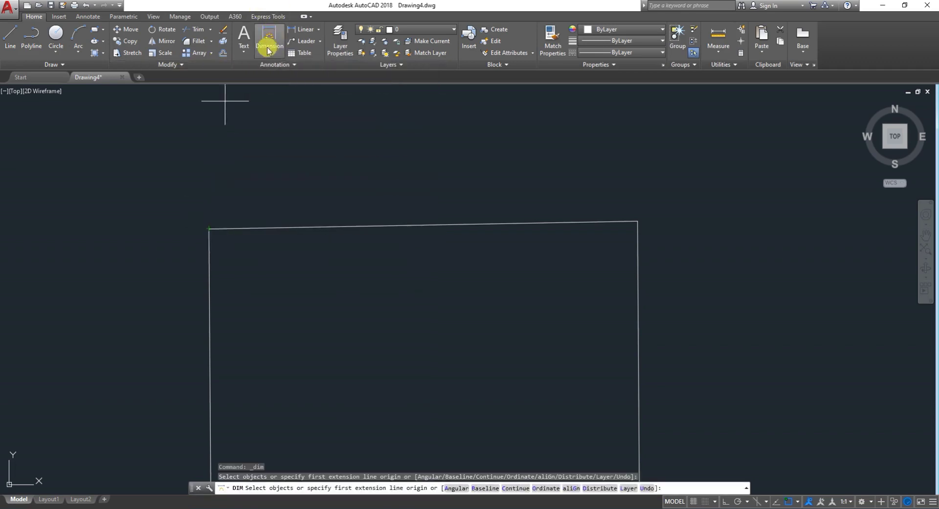
click(211, 225)
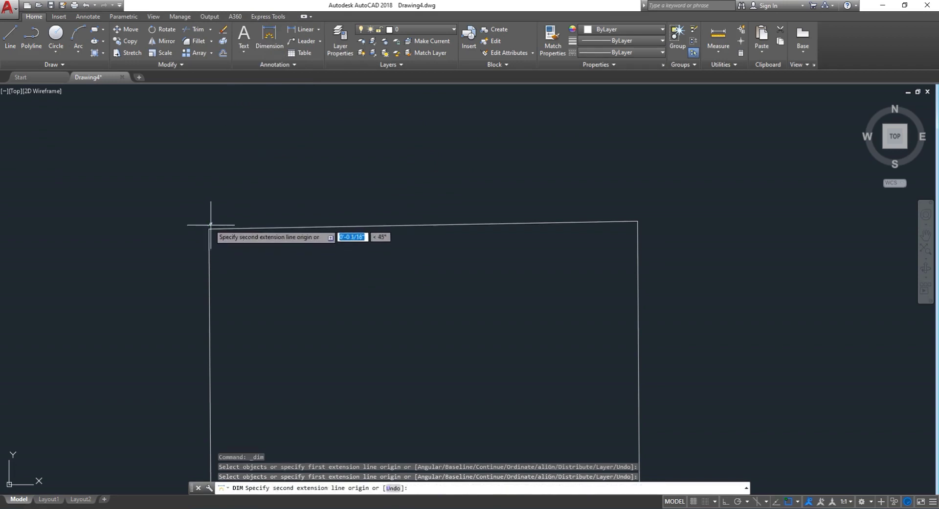
key(Escape)
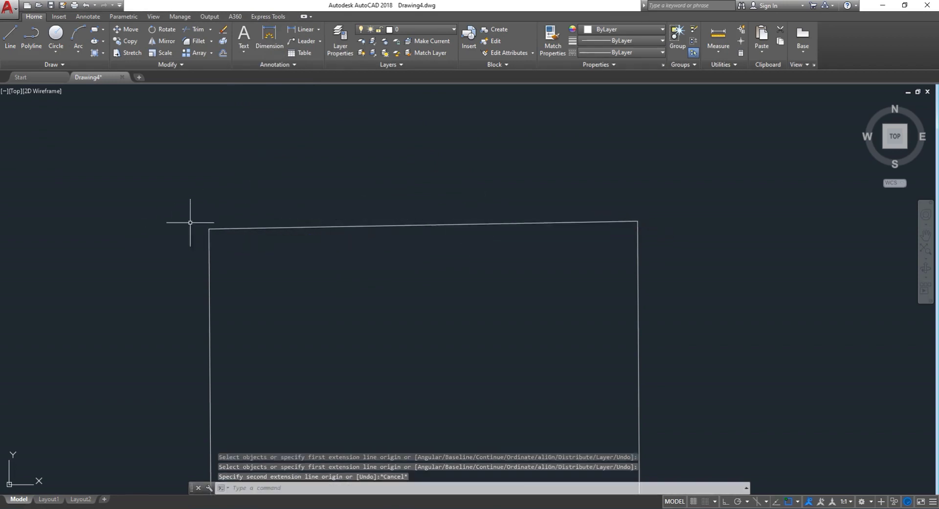
click(265, 48)
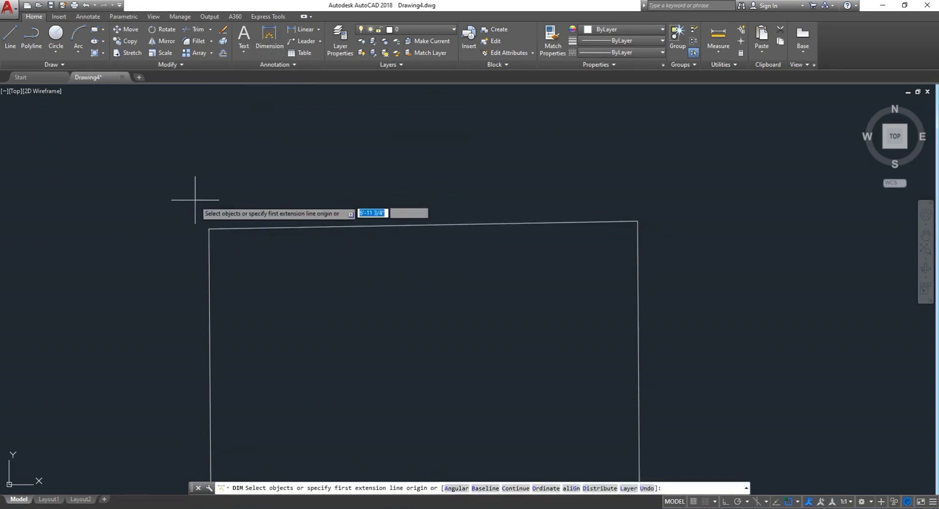
click(209, 228)
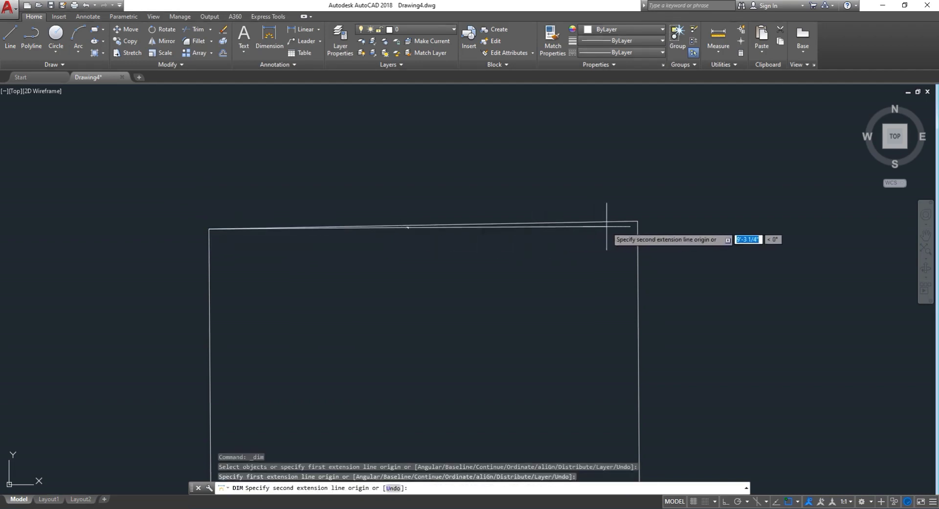
click(637, 221)
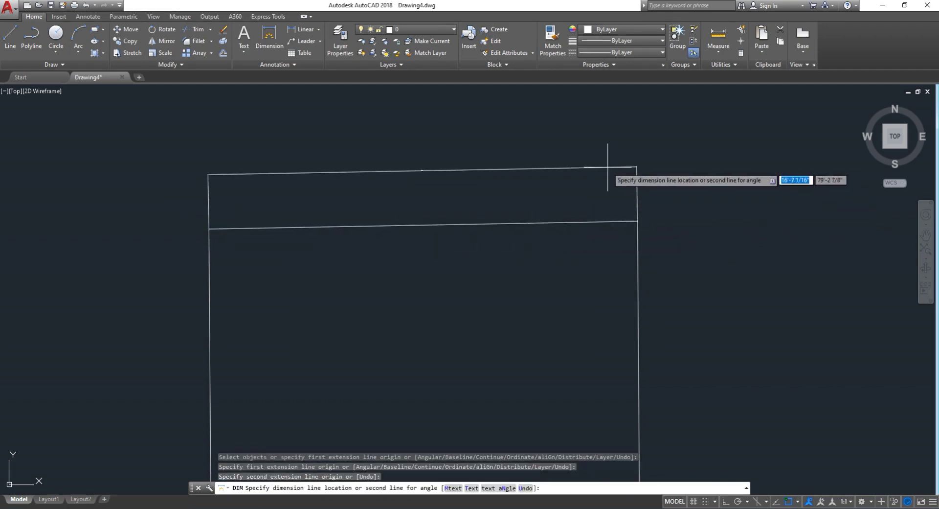
click(442, 190)
scroll(424, 198, up, 4)
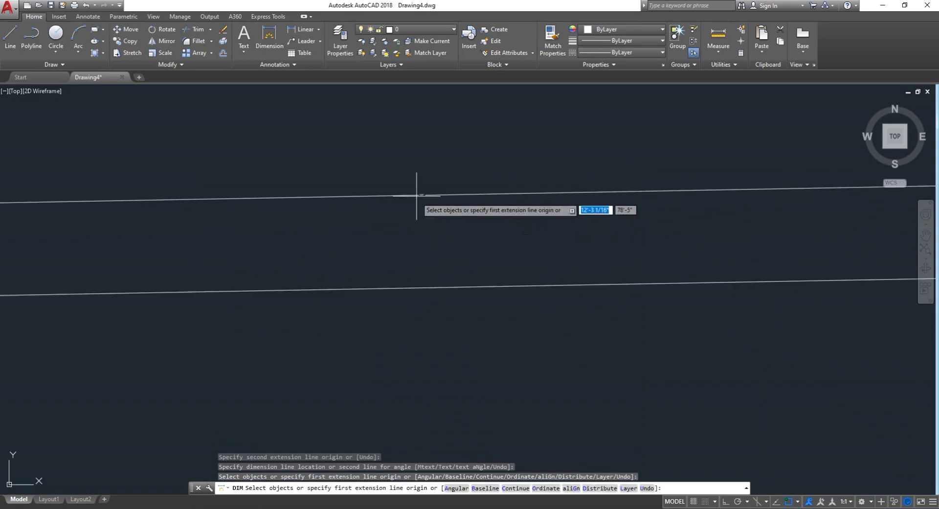
scroll(417, 195, up, 3)
scroll(293, 247, up, 2)
scroll(294, 251, down, 4)
scroll(313, 266, down, 2)
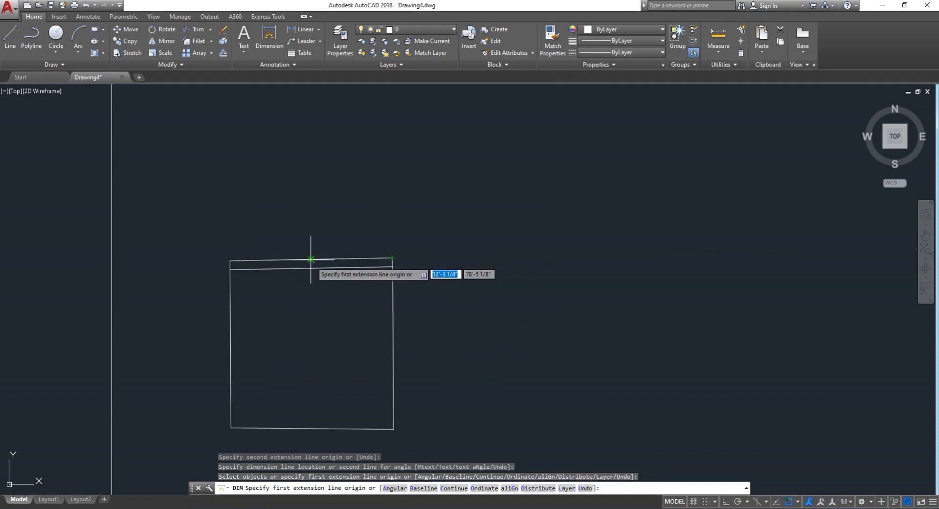
scroll(311, 257, up, 5)
scroll(316, 269, down, 5)
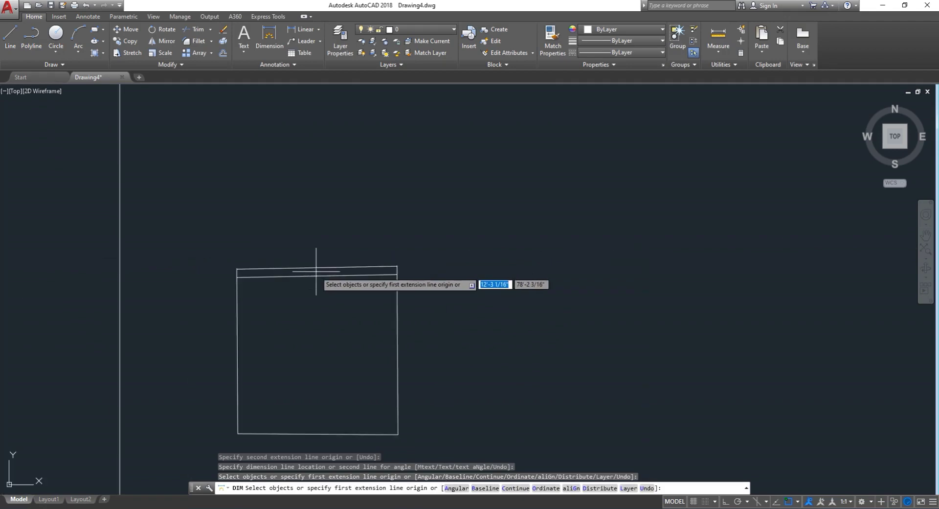
Cancel the DIM Distribute prompt and open the Dimension Style Manager with D.
text(d)
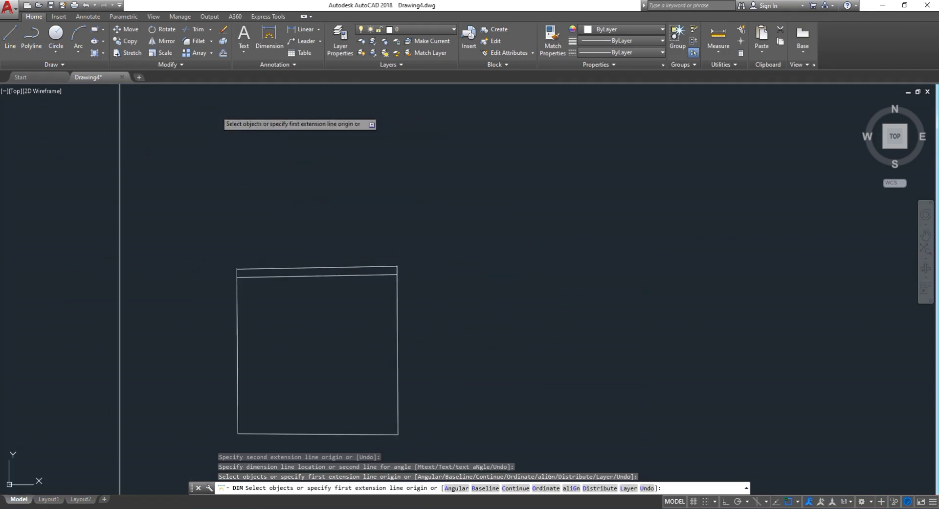
key(Return)
key(Escape)
text(d)
key(Return)
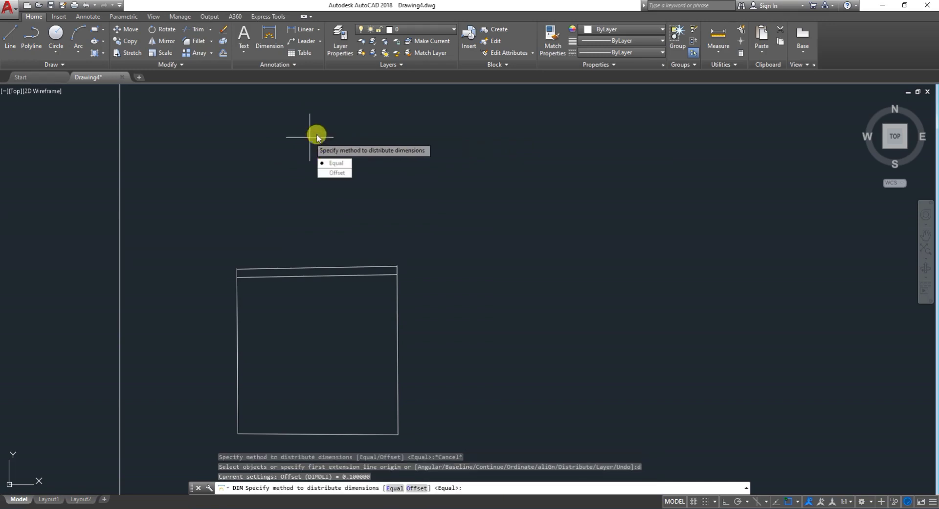
key(Escape)
key(Escape)
key(Escape)
key(Escape)
text(d)
key(Return)
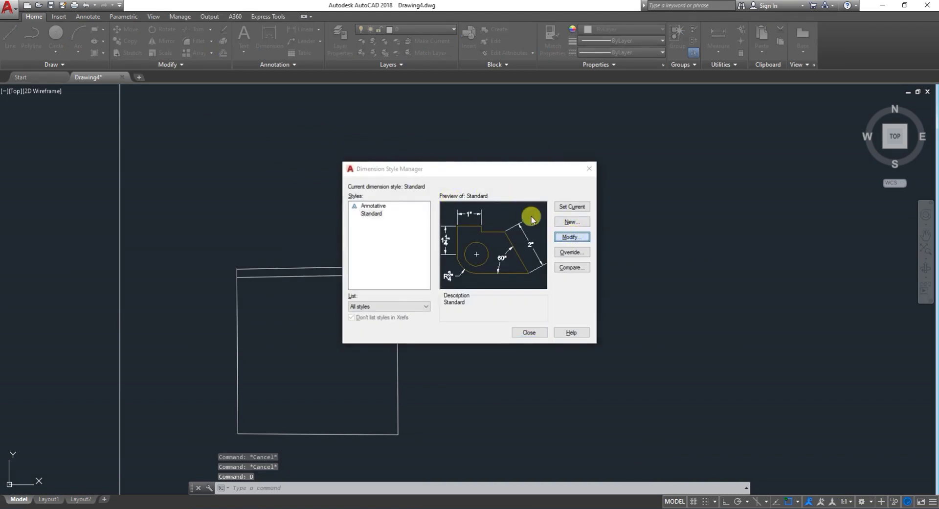
In the Standard style, set extend beyond dimension lines to 3/32" and edit the offset from origin.
click(571, 237)
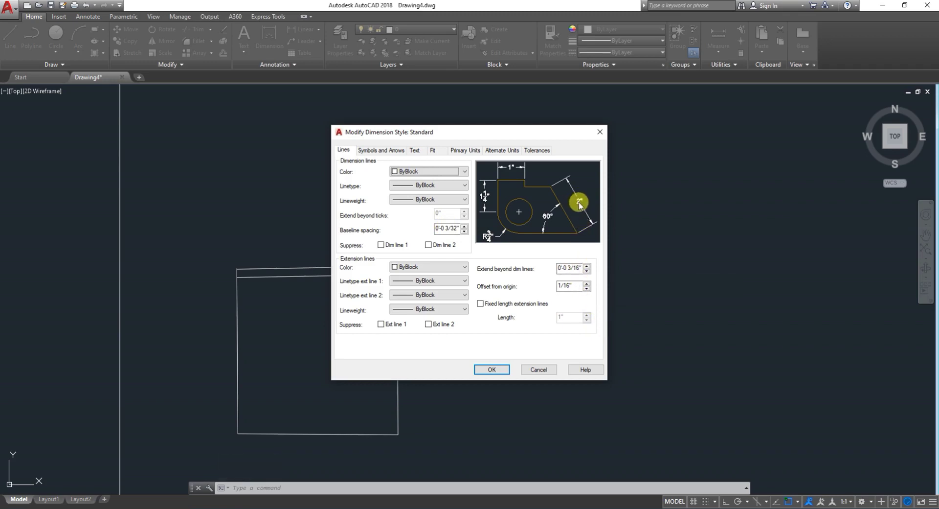
drag(581, 268, 487, 266)
text(3/32)
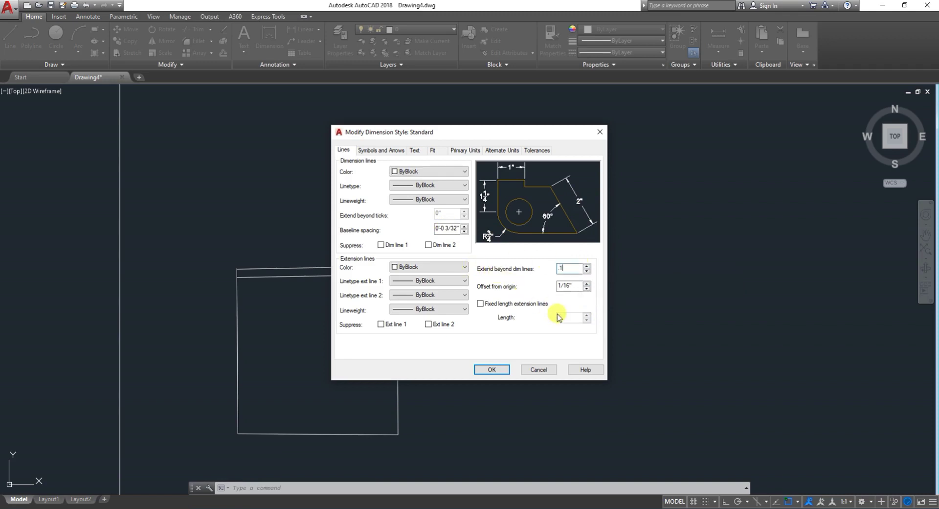
drag(577, 285, 507, 284)
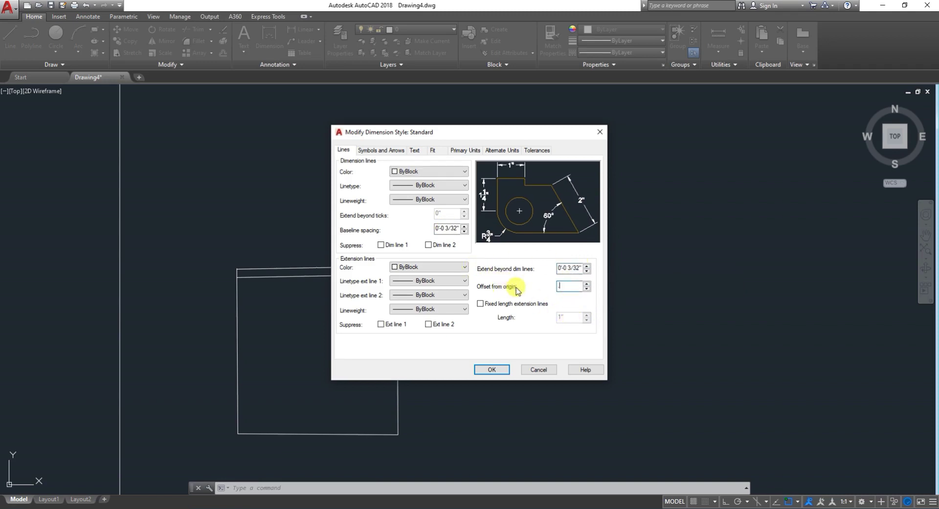
text(1)
click(578, 268)
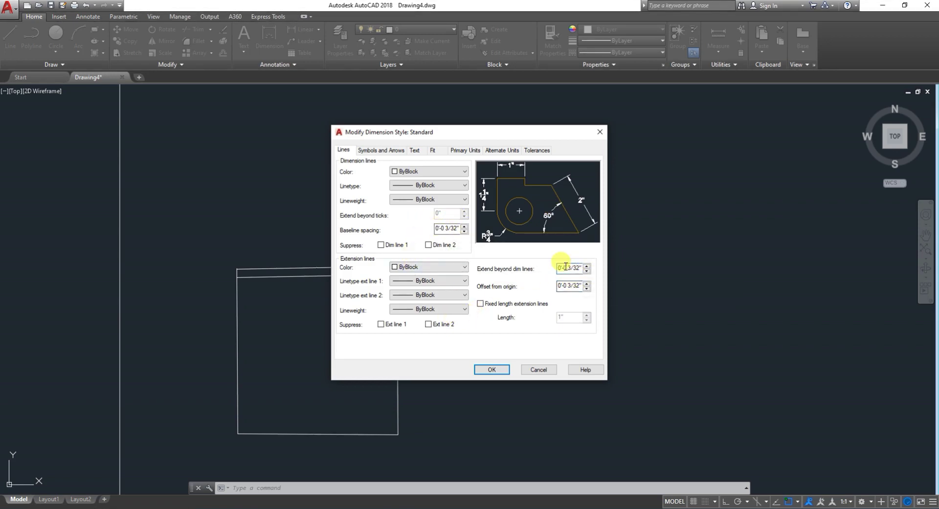
Set the arrow size to 6" and the break size to 1.
click(367, 150)
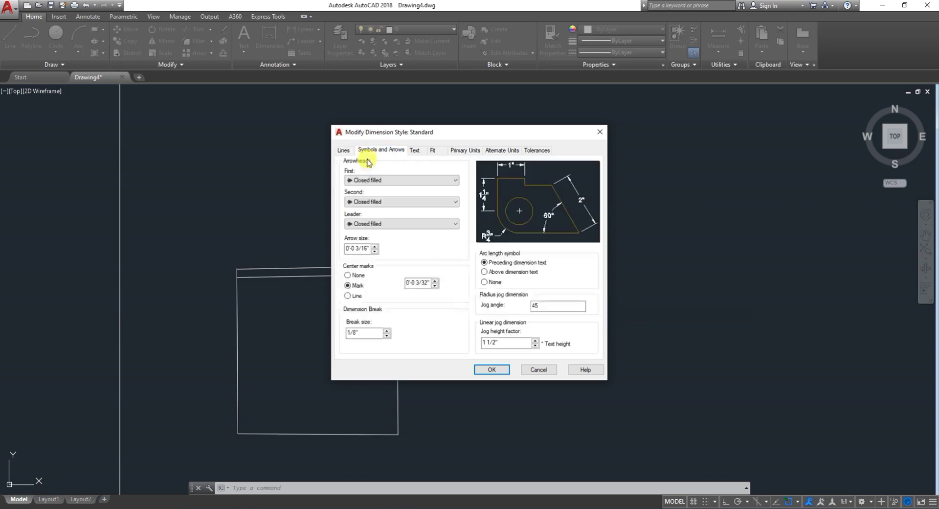
text(3)
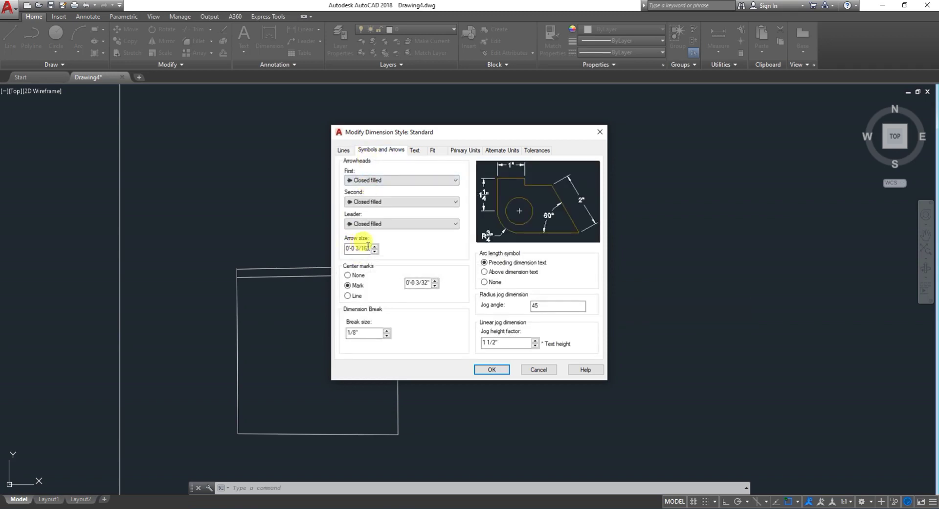
drag(371, 247, 340, 242)
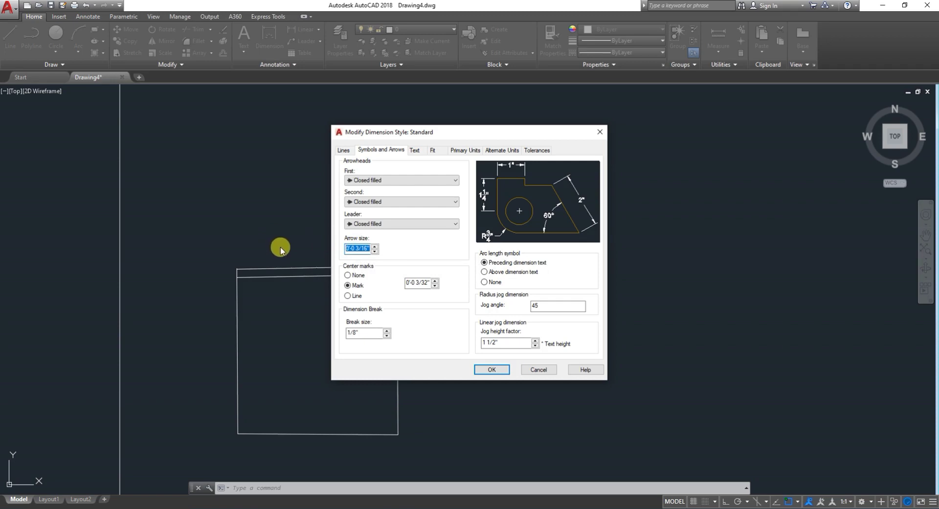
text(6")
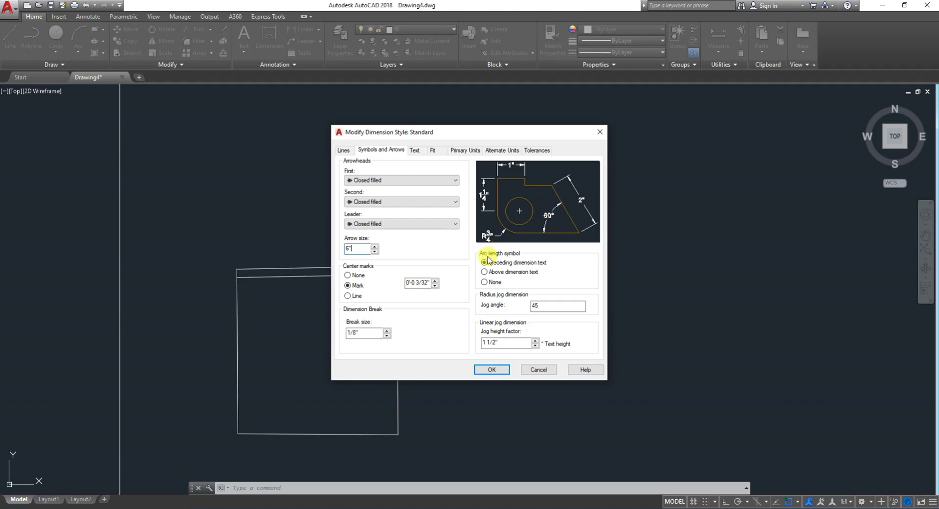
click(422, 283)
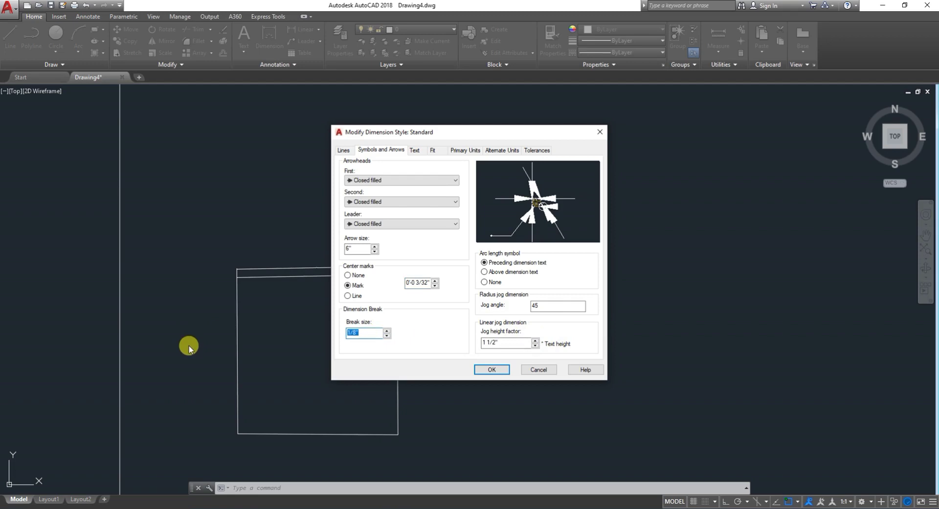
text(.1)
Set text height to 1', move text outside first on Fit, and confirm Architectural primary units.
click(408, 152)
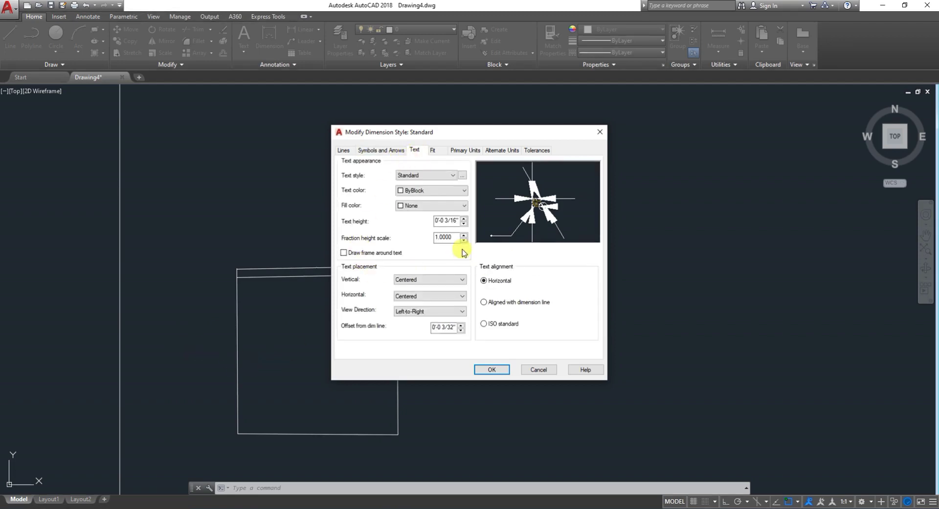
double_click(459, 220)
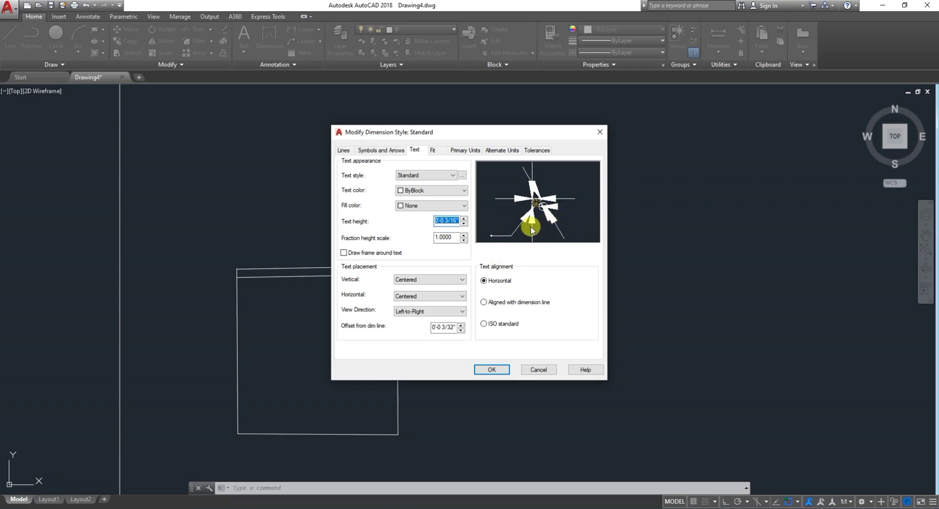
text(12)
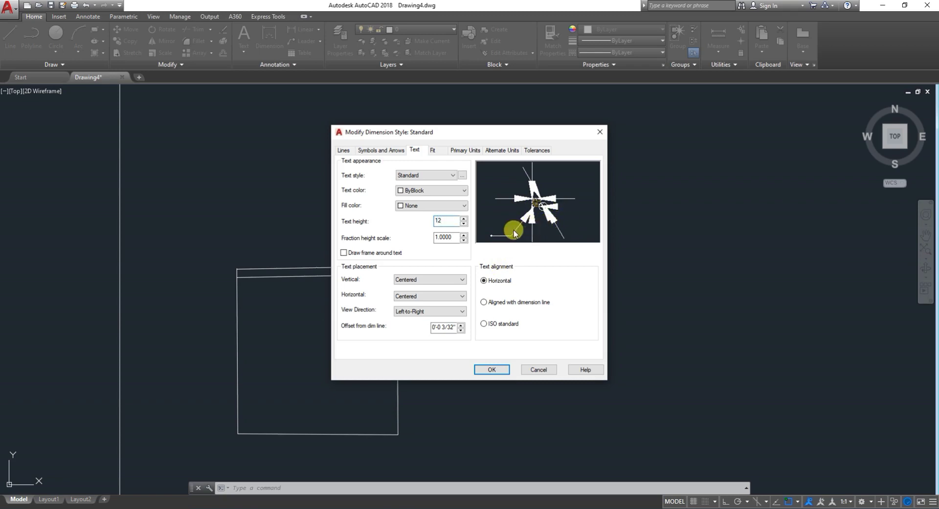
click(453, 238)
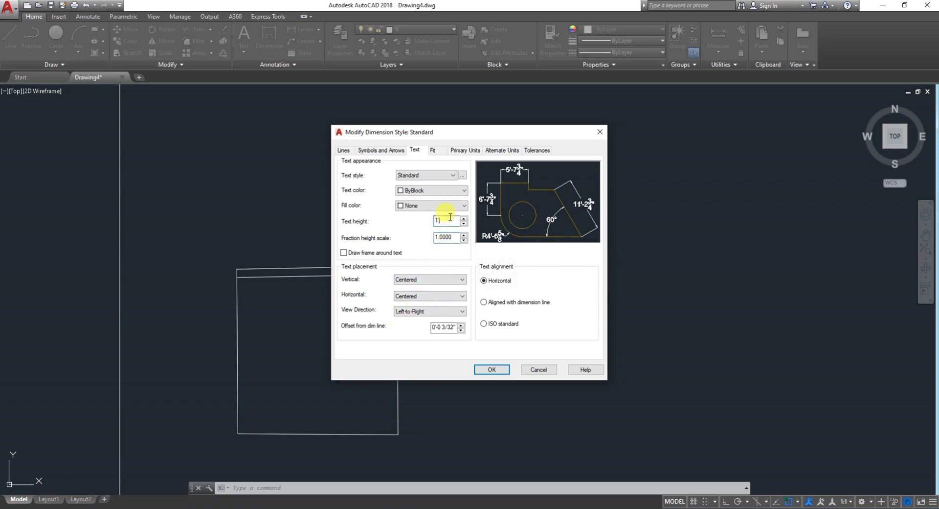
text(1)
click(433, 151)
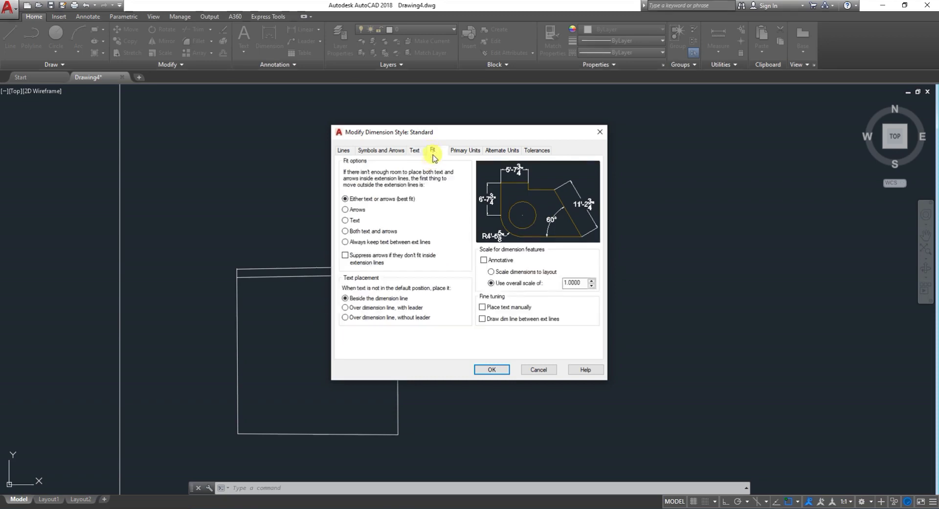
click(345, 220)
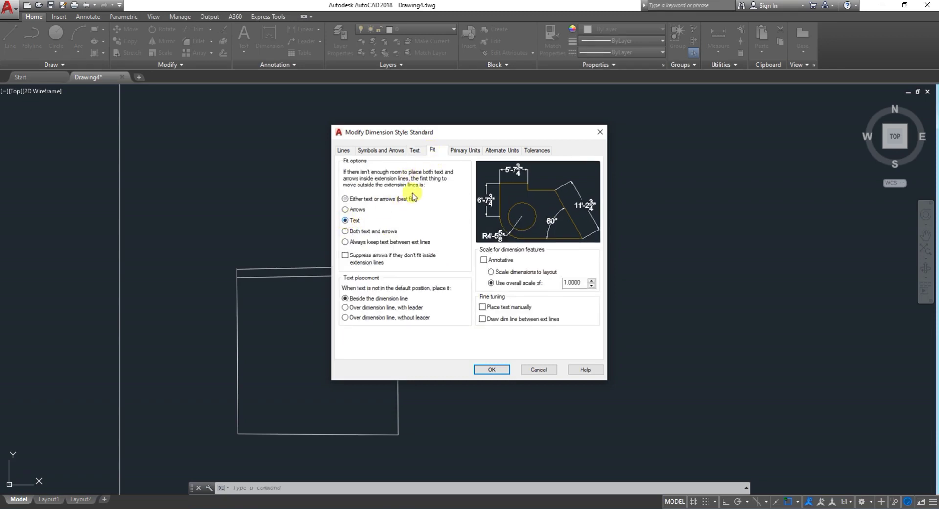
click(460, 151)
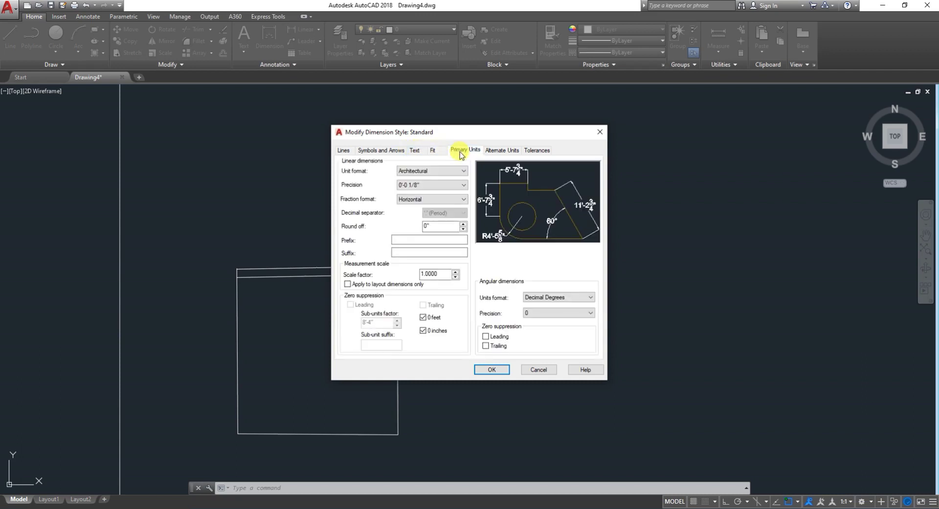
click(416, 151)
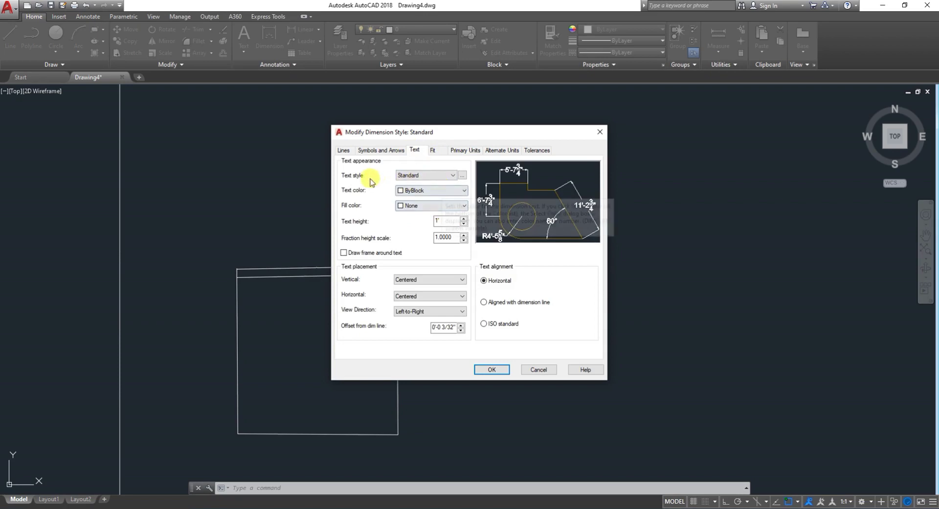
Set the Standard text style to Times New Roman Bold and accept the dimension style changes.
click(462, 175)
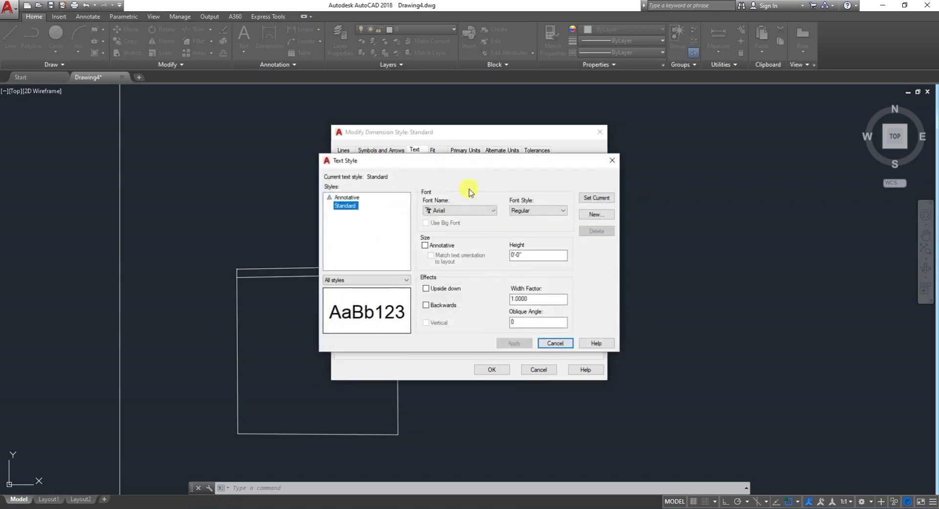
click(453, 210)
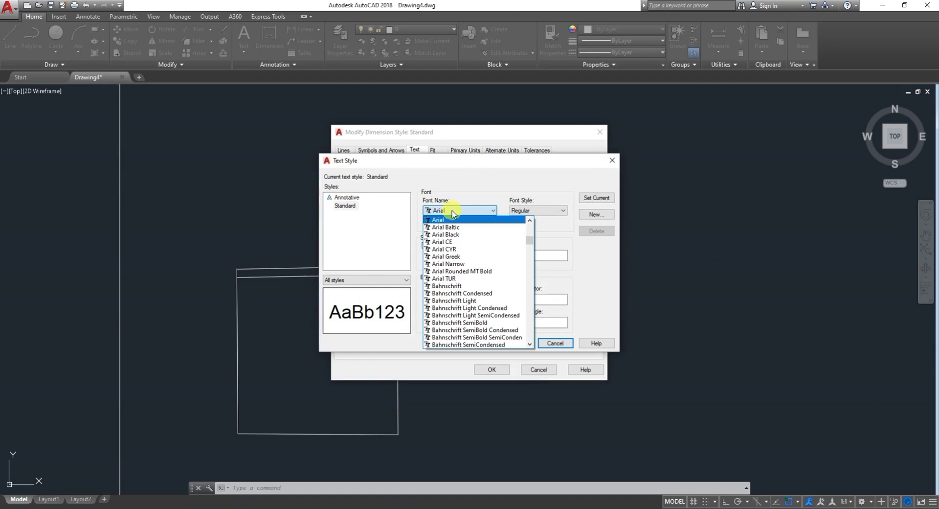
text(times)
click(462, 220)
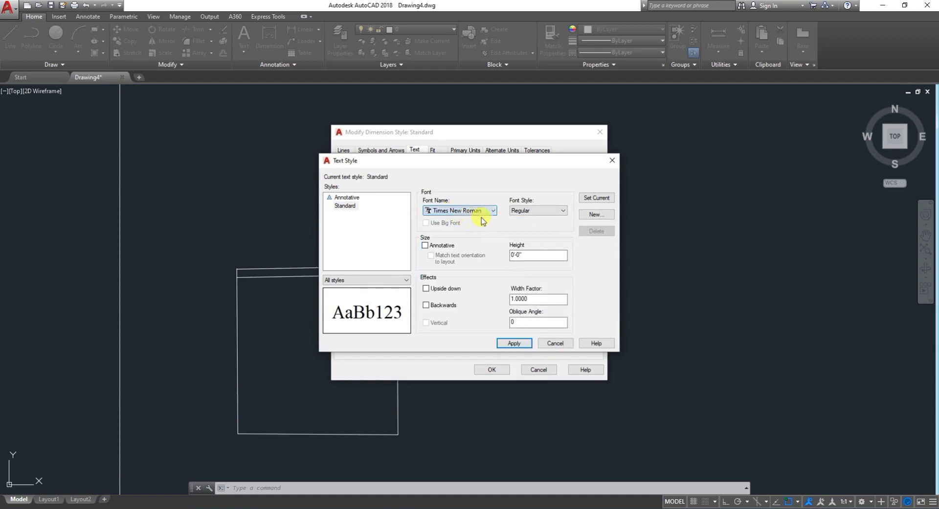
click(530, 211)
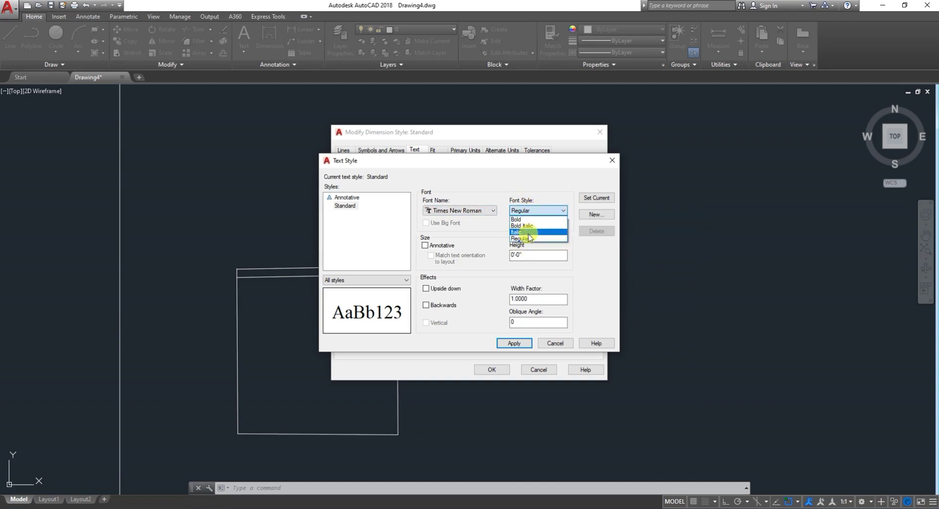
click(527, 219)
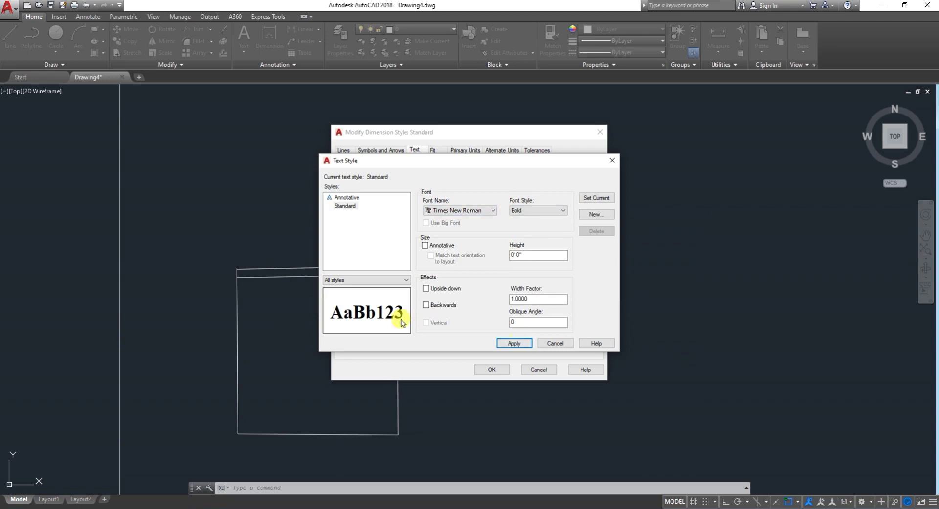
click(552, 344)
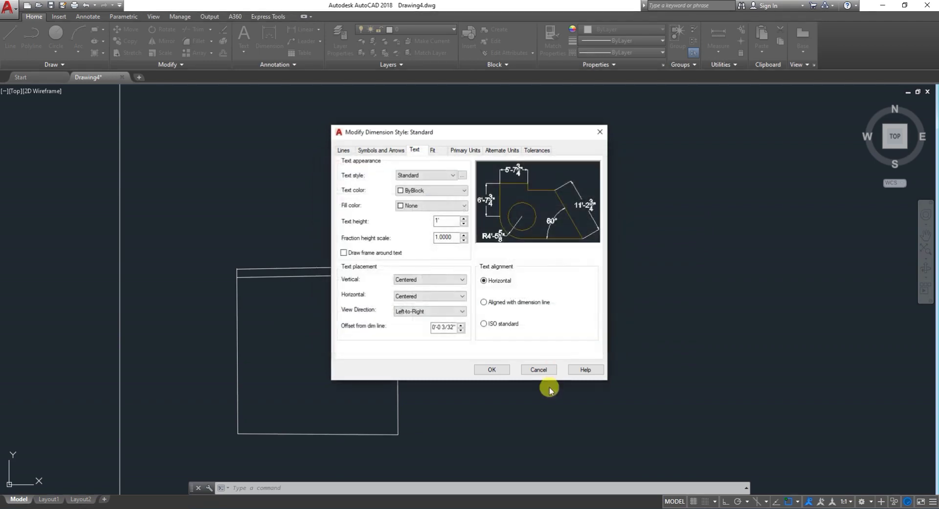
click(506, 370)
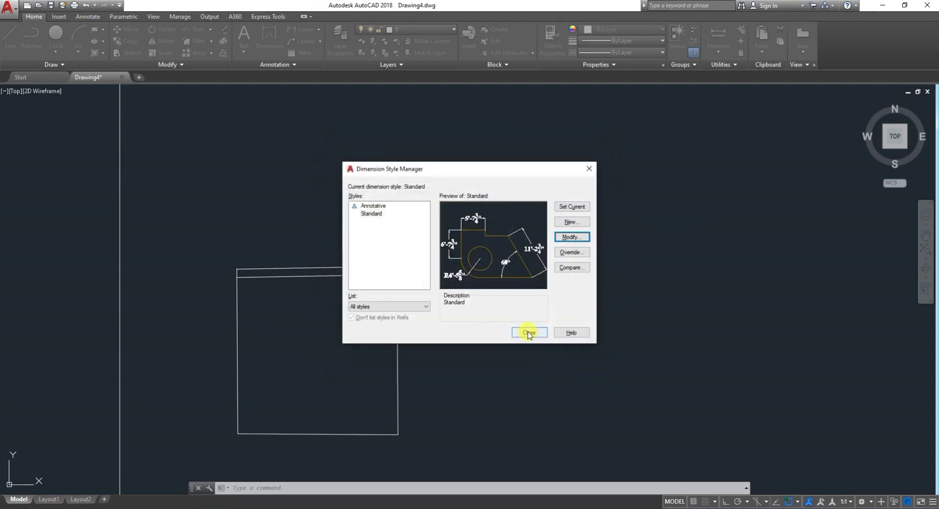
Close the Dimension Style Manager and zoom in to check the bold serif 10' top dimension.
click(529, 333)
scroll(314, 272, up, 4)
scroll(315, 272, up, 3)
scroll(315, 276, down, 2)
scroll(315, 283, down, 8)
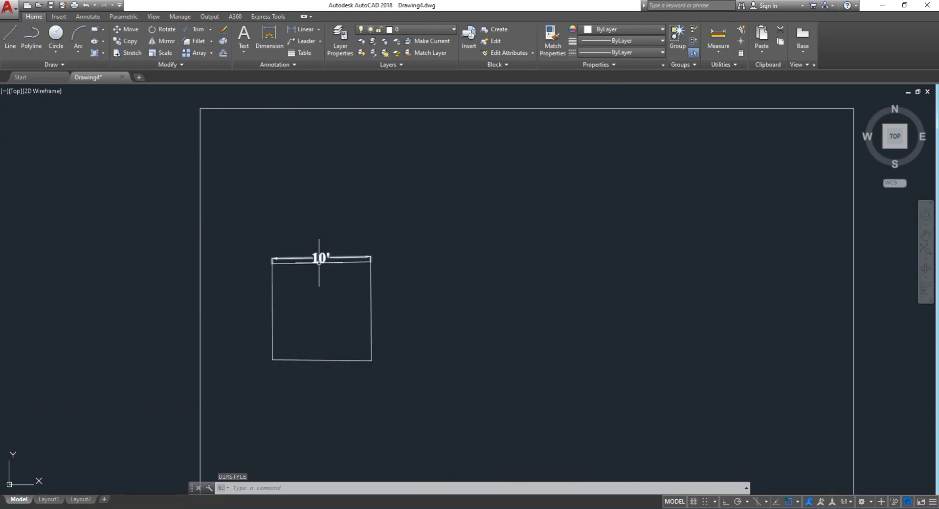
scroll(319, 276, up, 4)
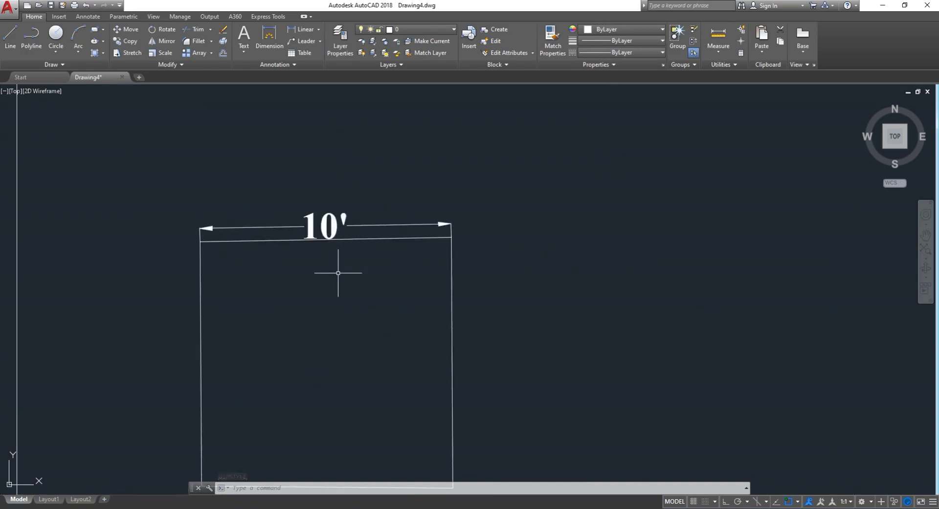
scroll(334, 264, down, 2)
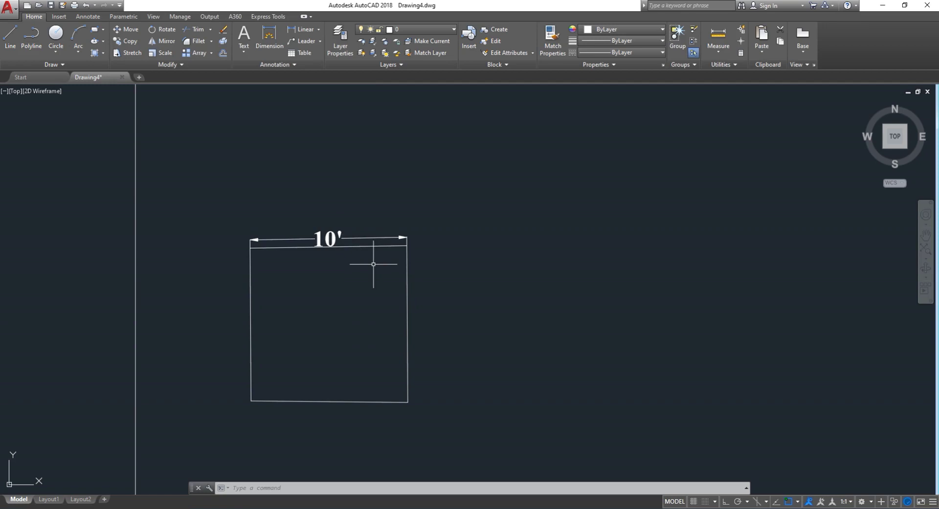
scroll(442, 310, down, 3)
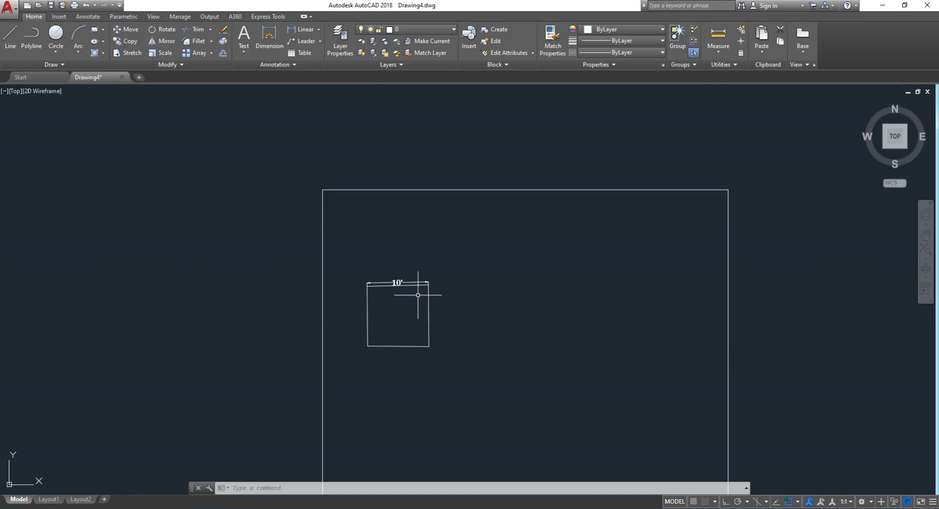
Add a 10' dimension along the square's right side, placed to the right.
click(270, 35)
scroll(438, 319, up, 3)
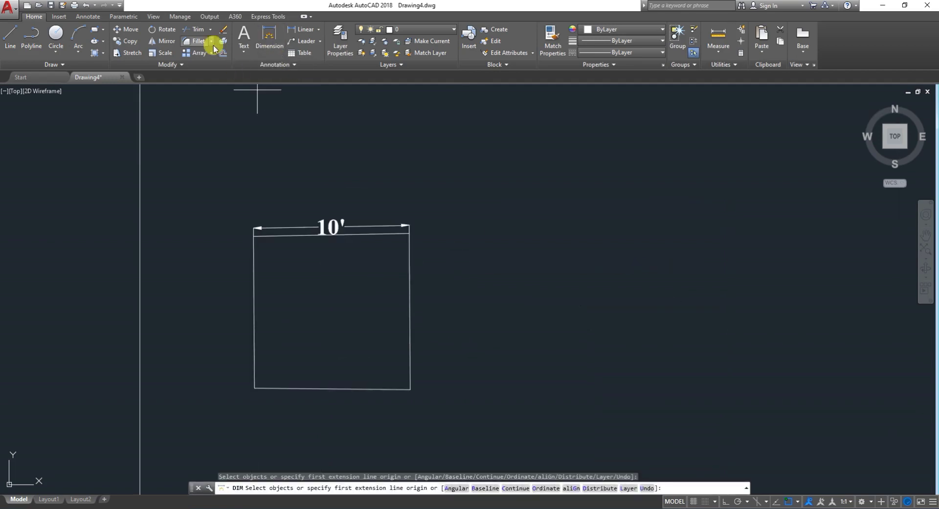
click(409, 233)
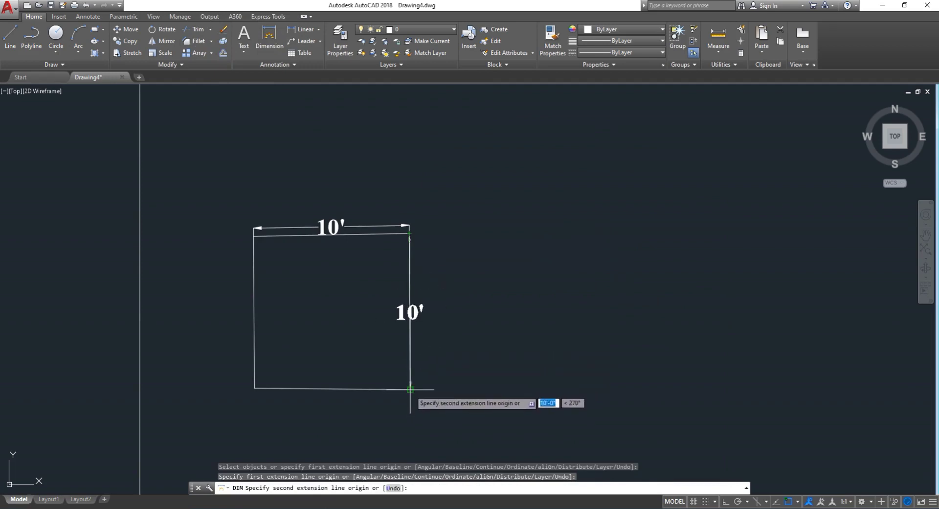
click(410, 388)
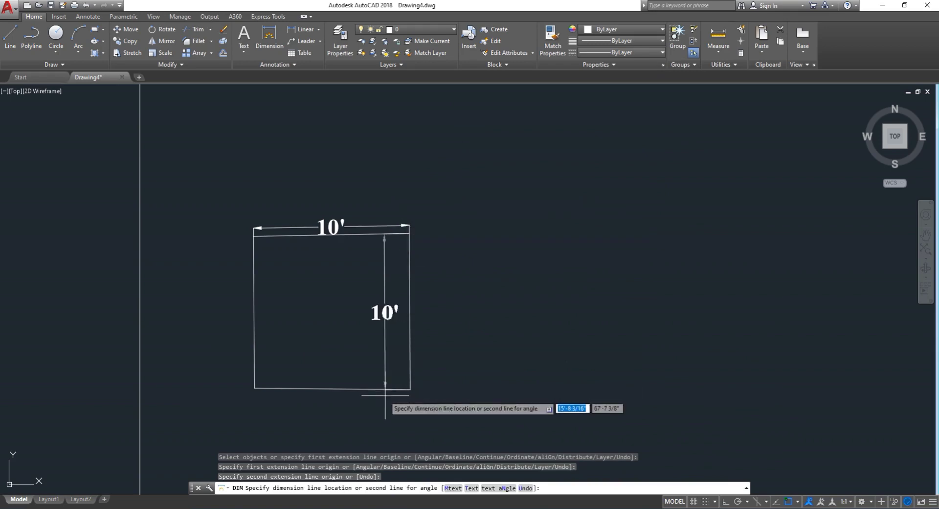
click(475, 386)
scroll(482, 424, down, 8)
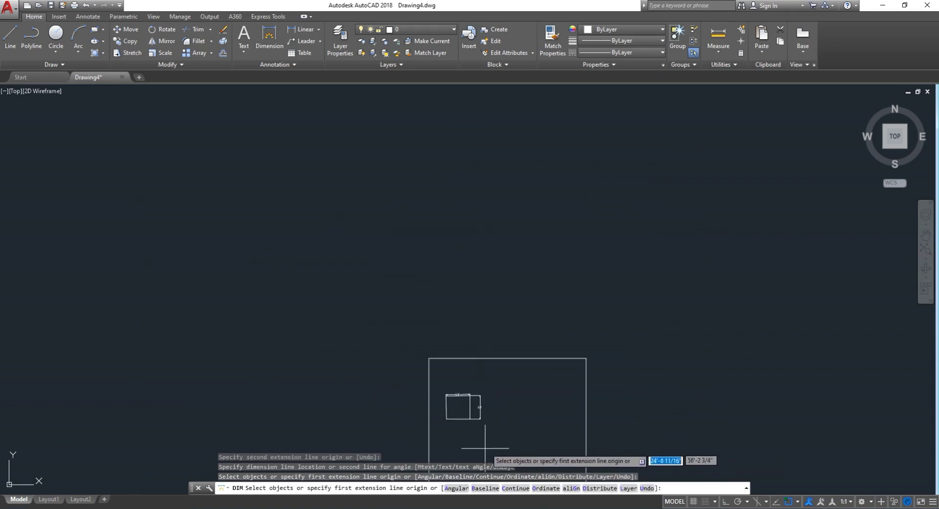
scroll(485, 447, up, 3)
scroll(454, 443, up, 2)
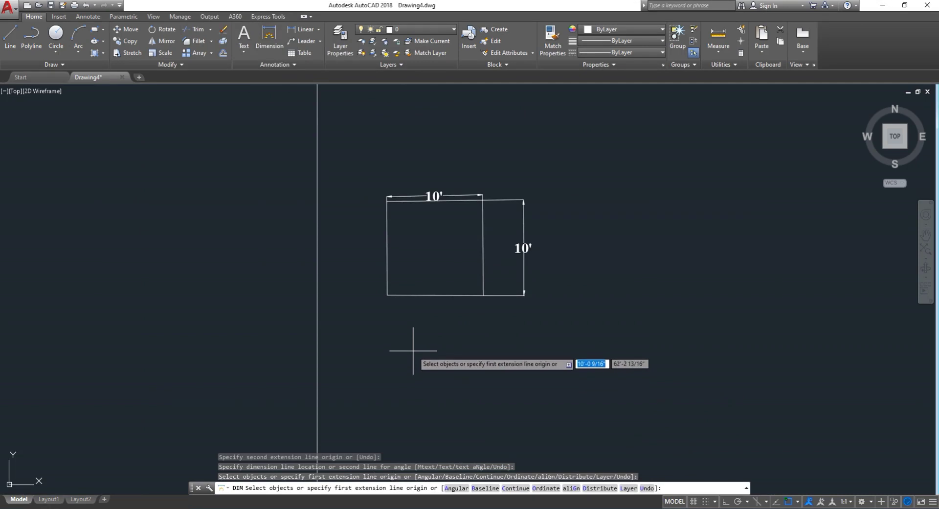
key(Return)
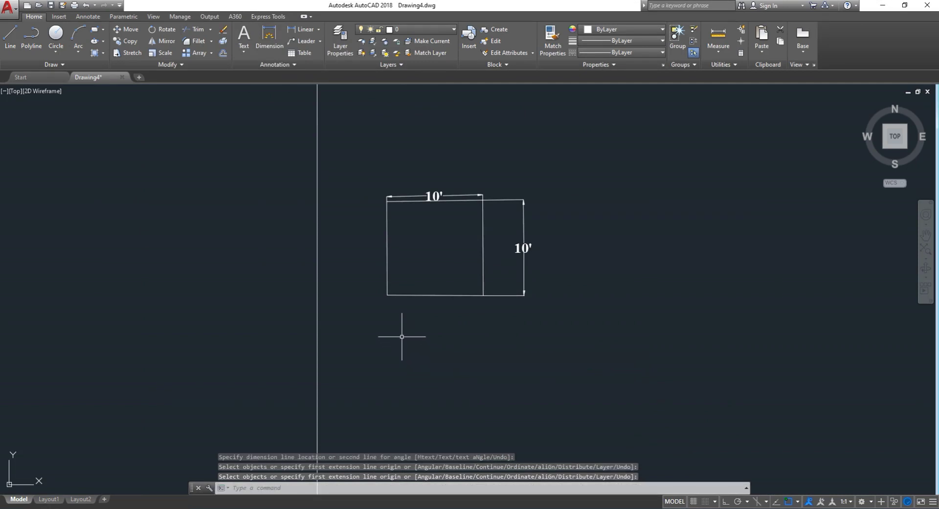
Add a 10' dimension along the square's bottom edge, placed below it.
key(Return)
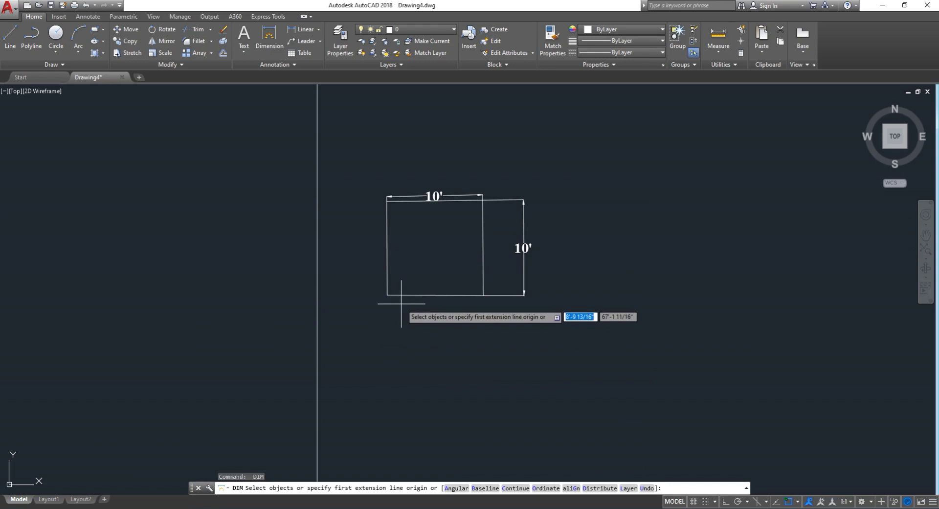
scroll(391, 299, up, 4)
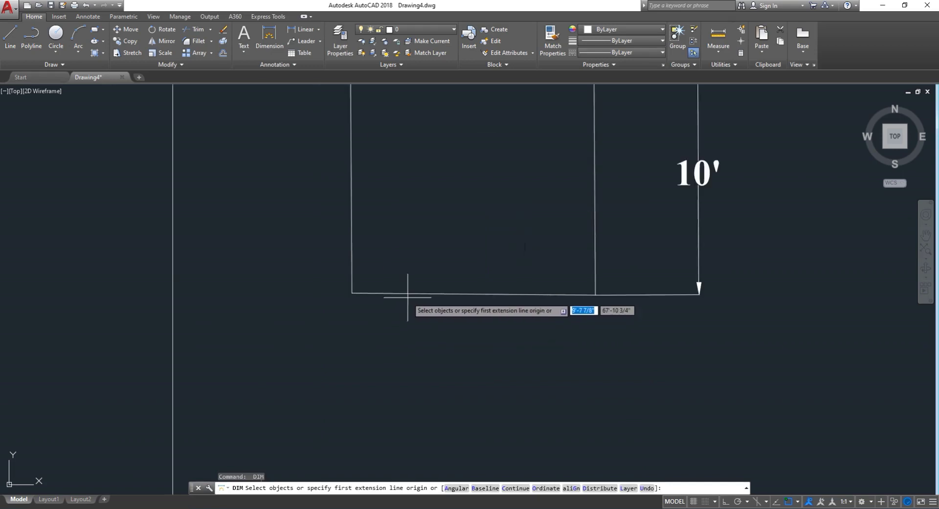
click(352, 293)
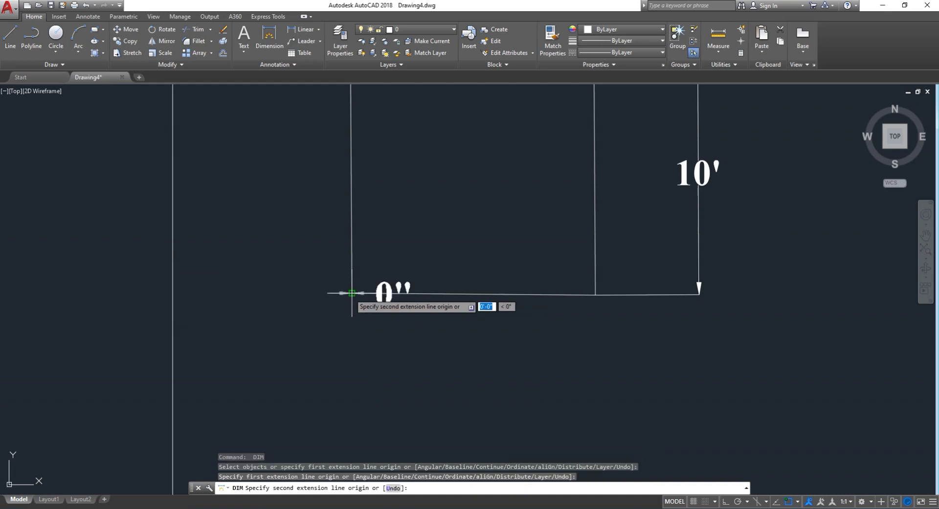
click(595, 294)
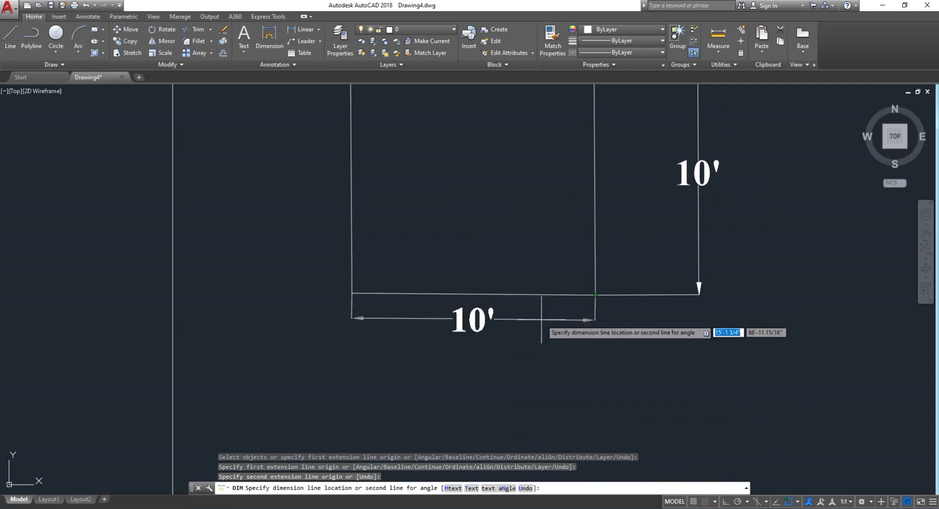
click(536, 351)
scroll(538, 350, down, 2)
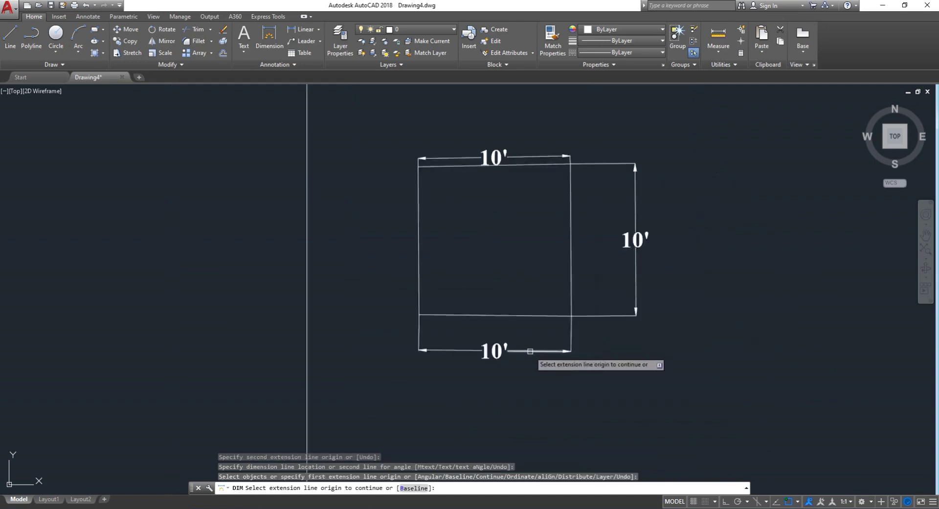
scroll(527, 350, down, 2)
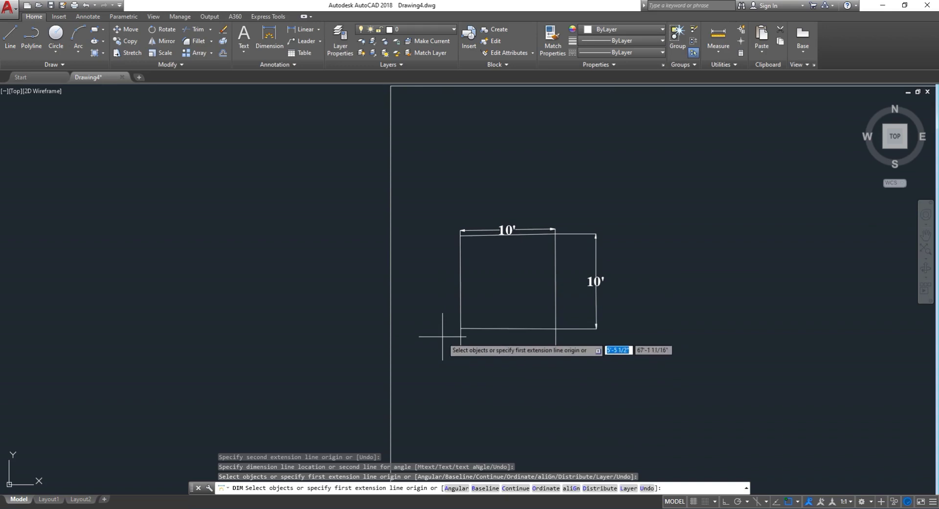
key(Escape)
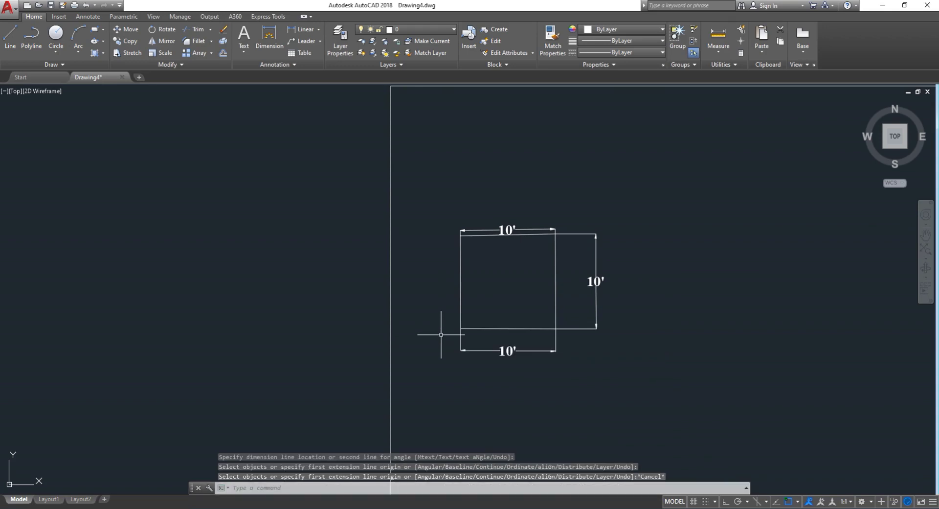
key(Return)
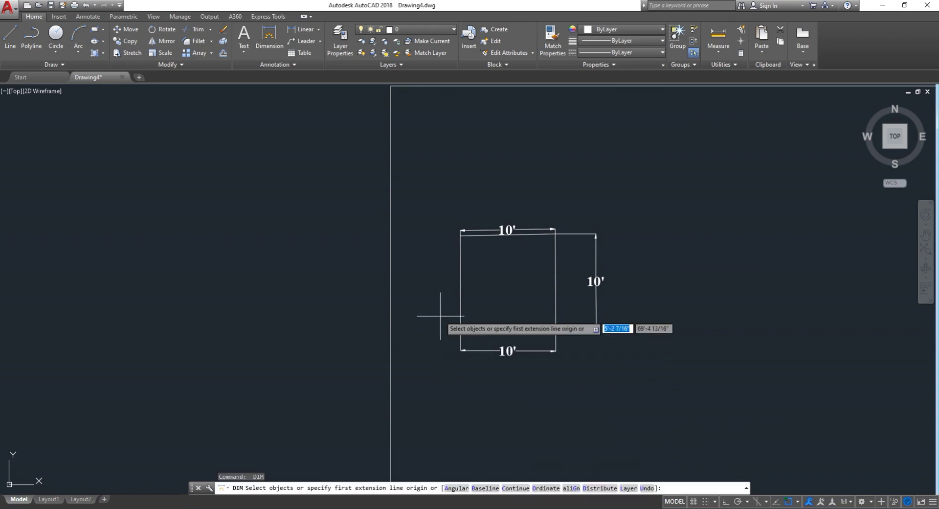
scroll(477, 300, up, 4)
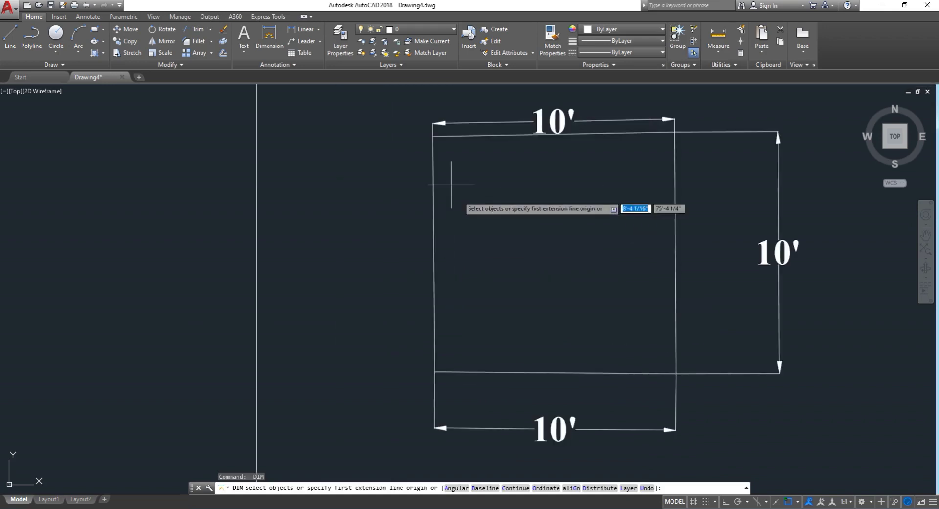
Dimension the square's left side from top-left to bottom-left corner, reading 9'-8 3/4".
key(Return)
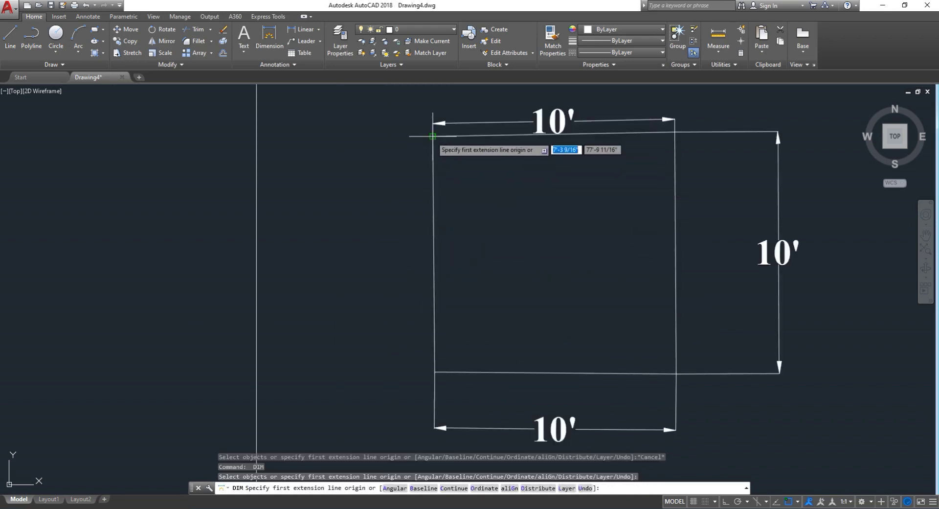
click(432, 136)
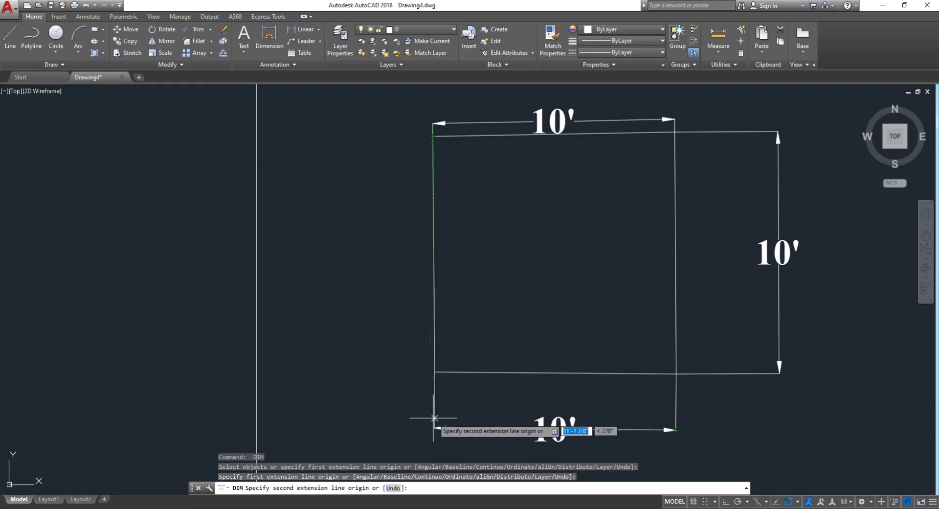
scroll(440, 372, up, 3)
scroll(415, 374, up, 2)
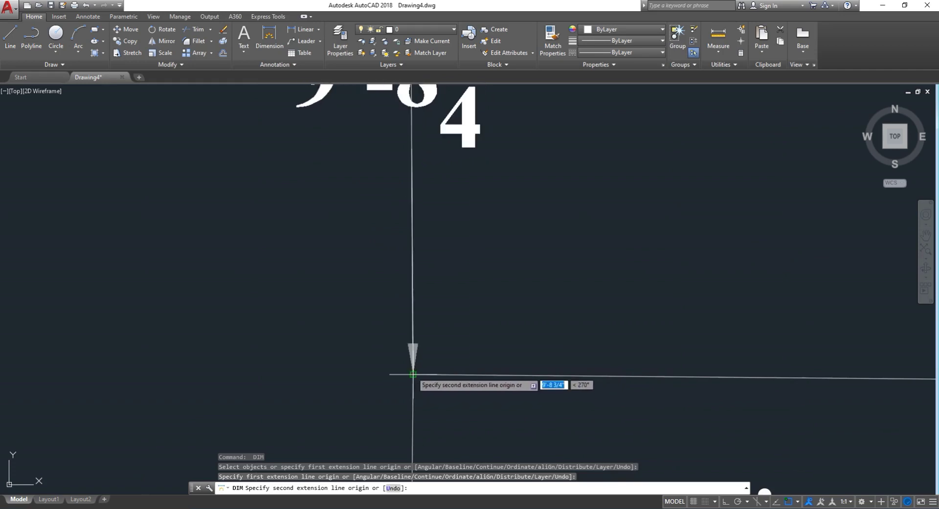
scroll(413, 374, down, 5)
scroll(413, 373, up, 2)
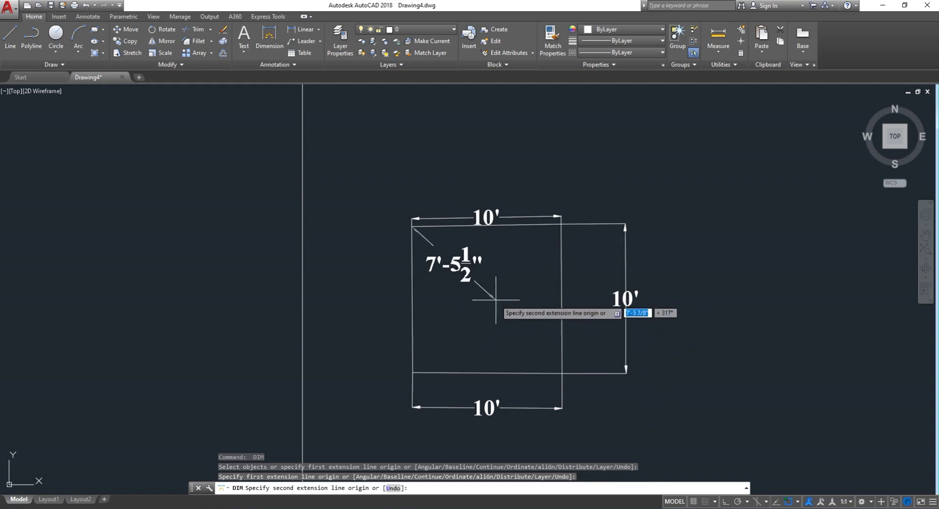
click(412, 370)
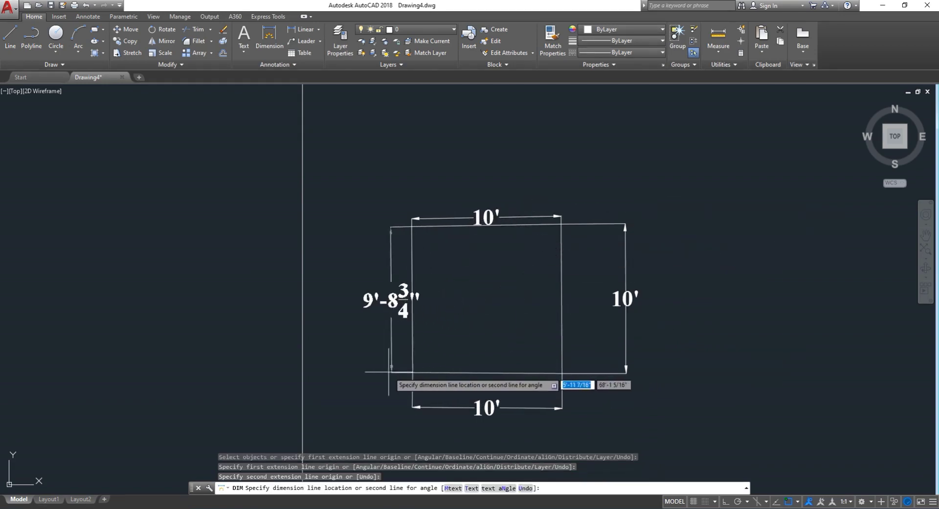
click(373, 372)
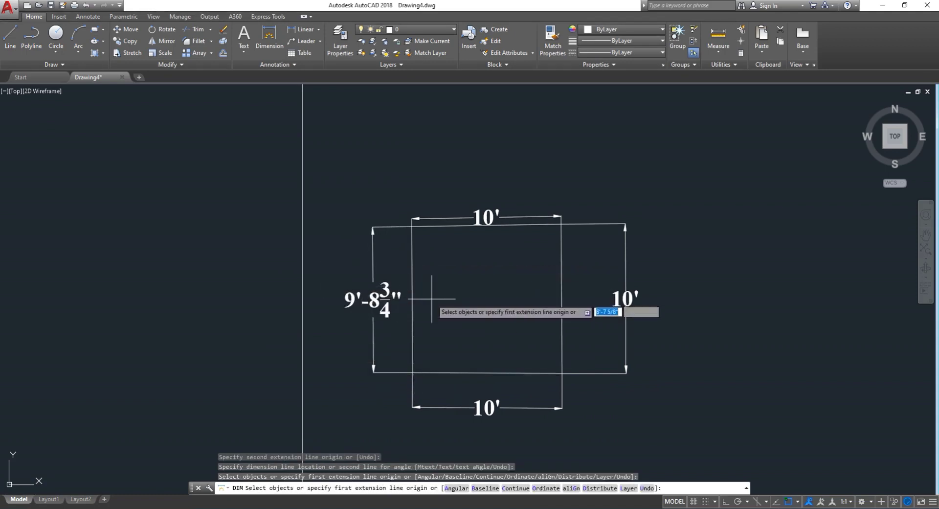
key(Escape)
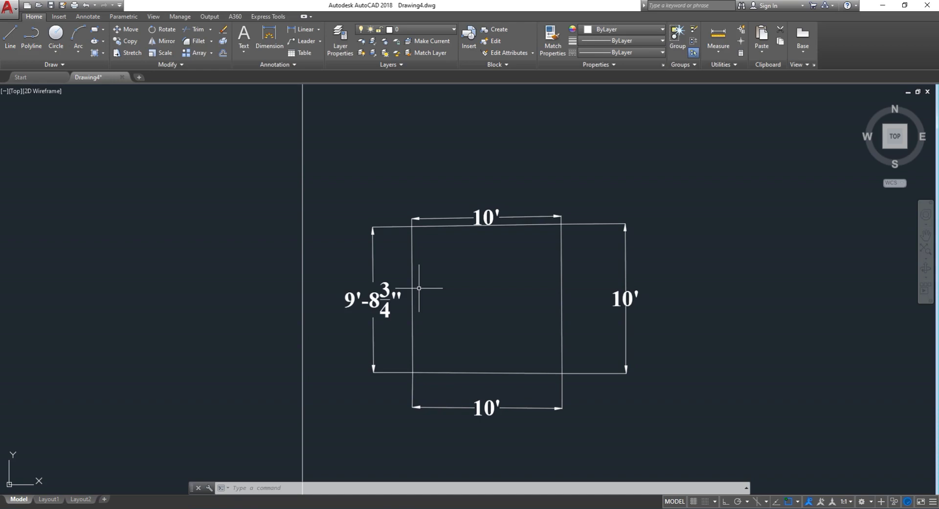
Start a line below the square with ortho on, then undo the first 15' segment.
scroll(419, 288, down, 4)
scroll(538, 299, down, 2)
scroll(572, 313, up, 2)
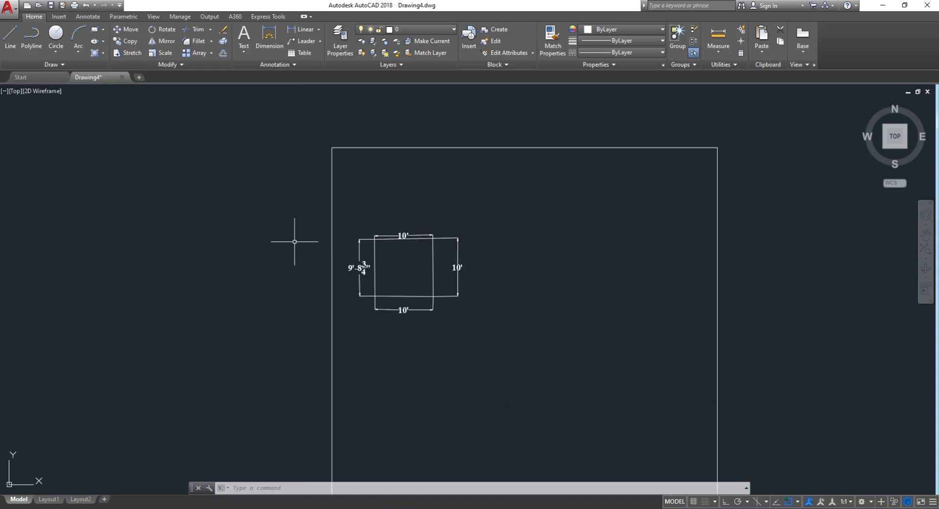
scroll(443, 270, up, 3)
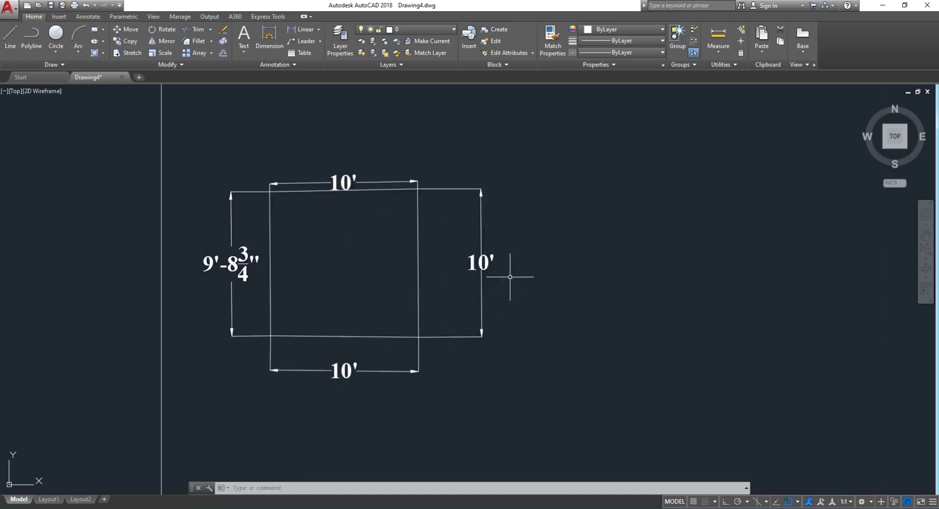
scroll(510, 276, down, 4)
scroll(543, 440, down, 3)
scroll(545, 457, up, 4)
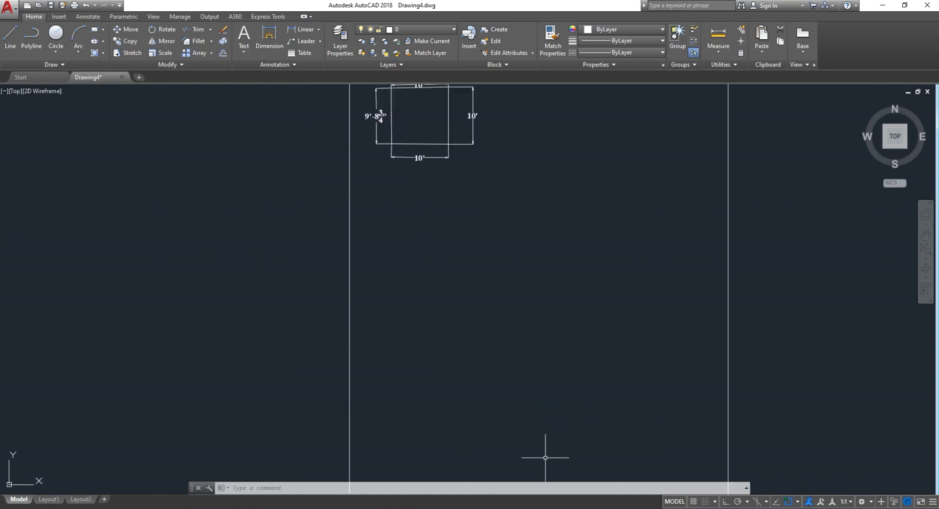
text(l)
key(Return)
click(432, 233)
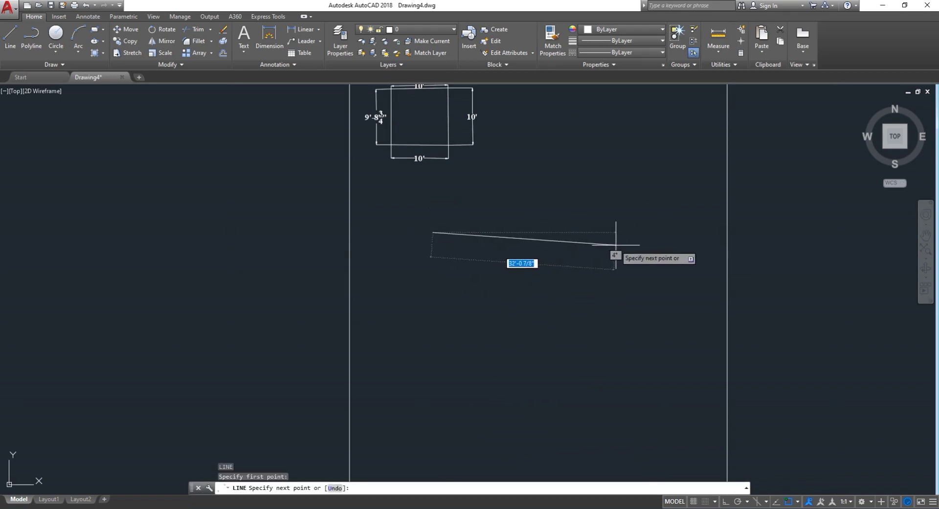
key(F8)
text(1)
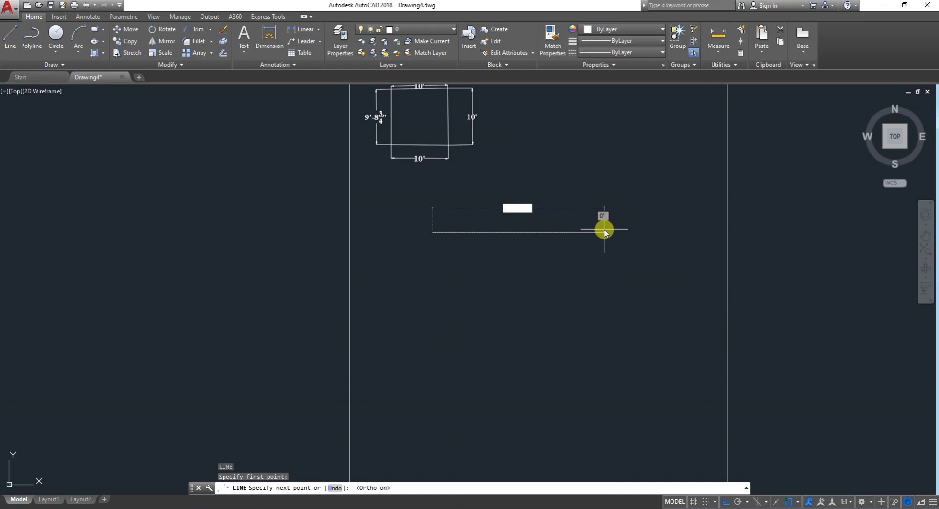
text(5)
key(Return)
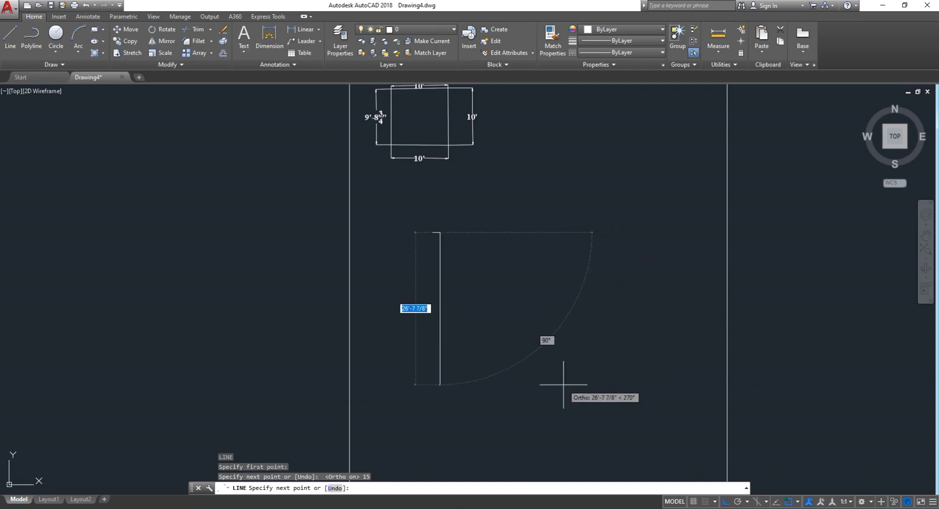
text(u)
key(Return)
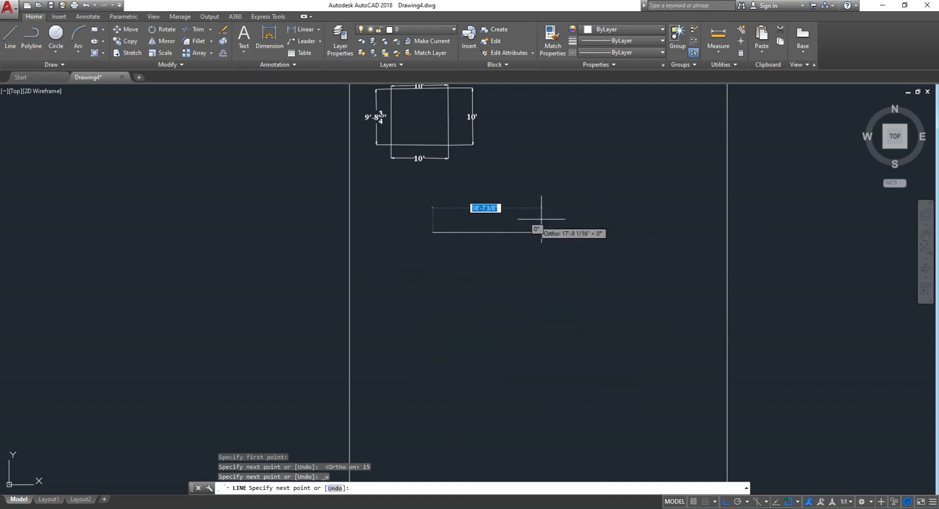
Draw the rectangle's sides as 15', 20', 15' and 20', undoing one wrong segment.
text(15)
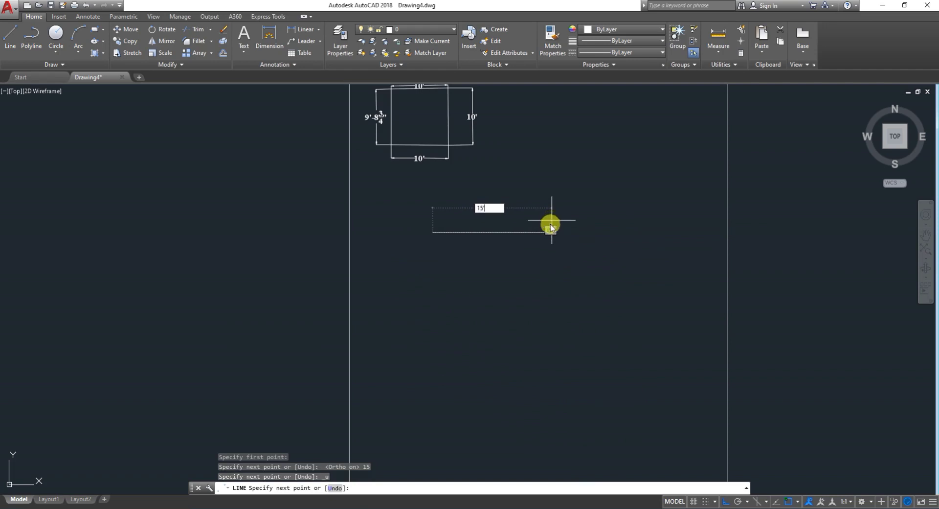
key(Return)
text(1)
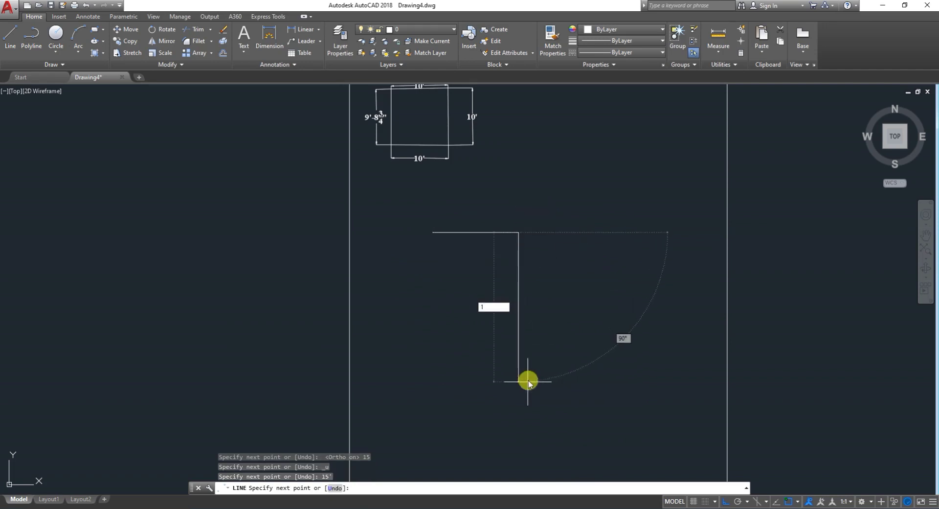
text(20)
key(Return)
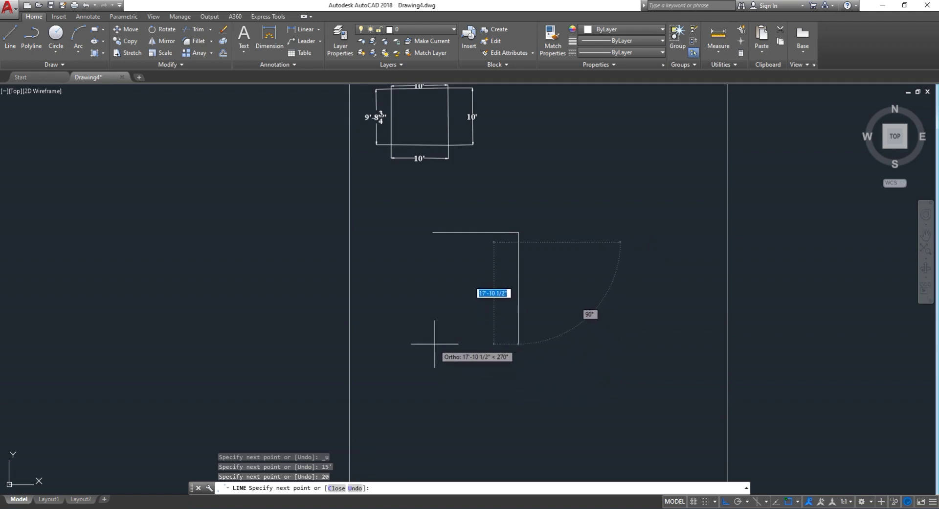
text(u)
key(Return)
text(20)
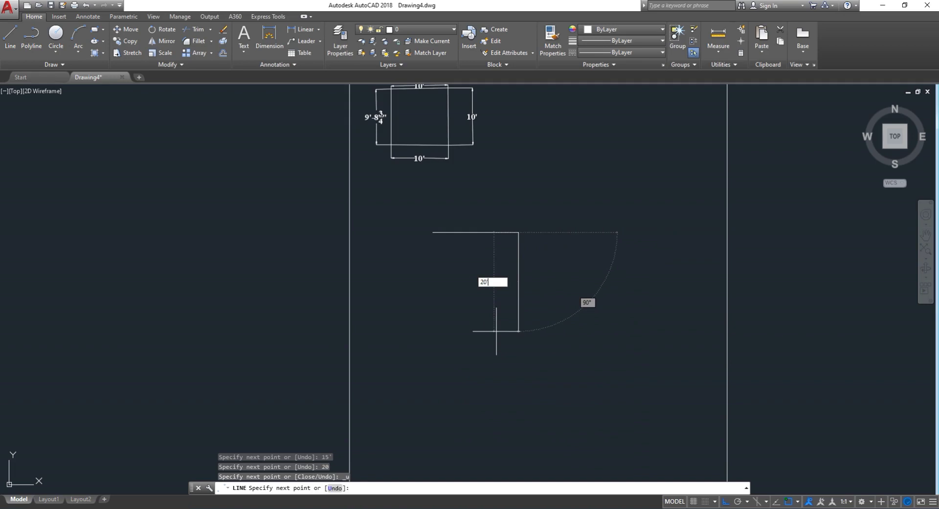
key(Return)
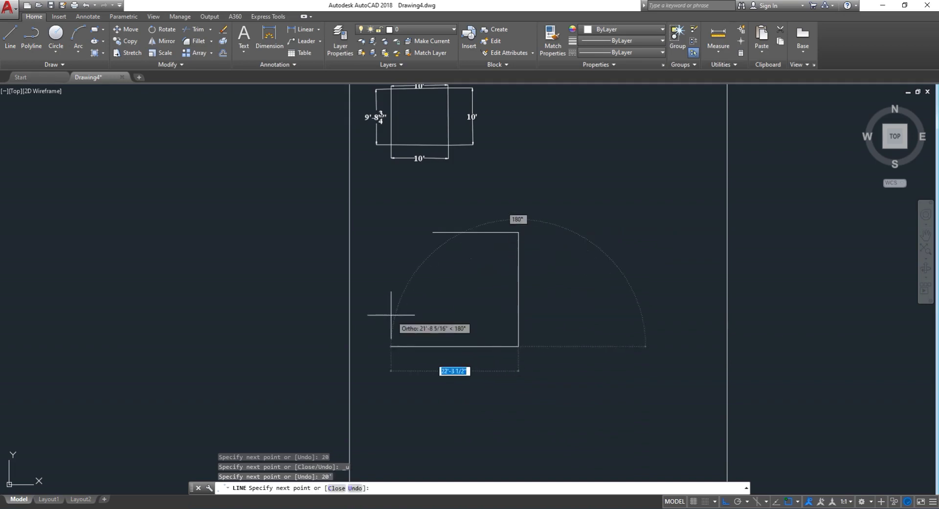
text(15)
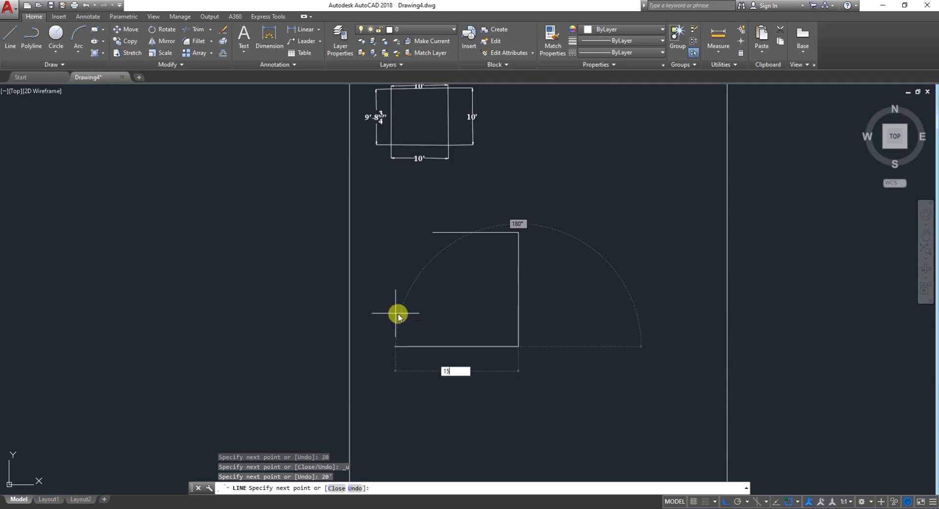
key(Return)
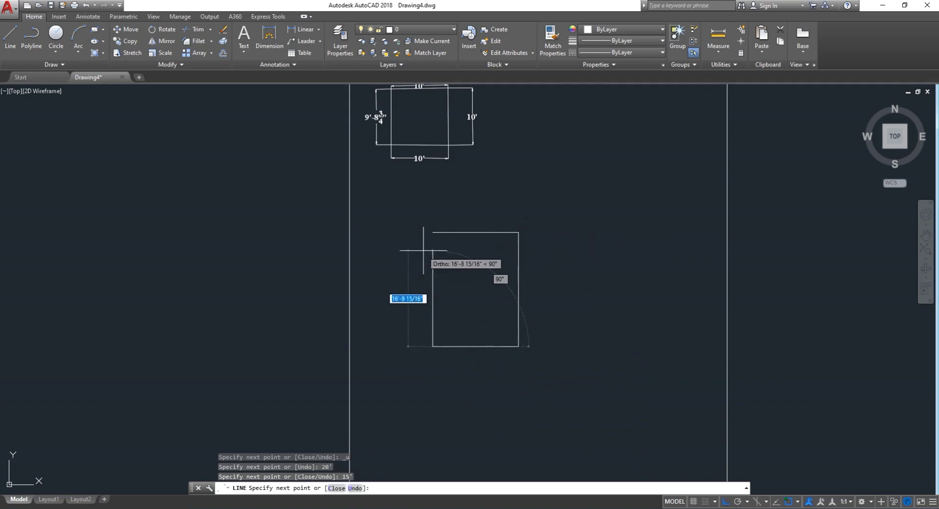
text(20)
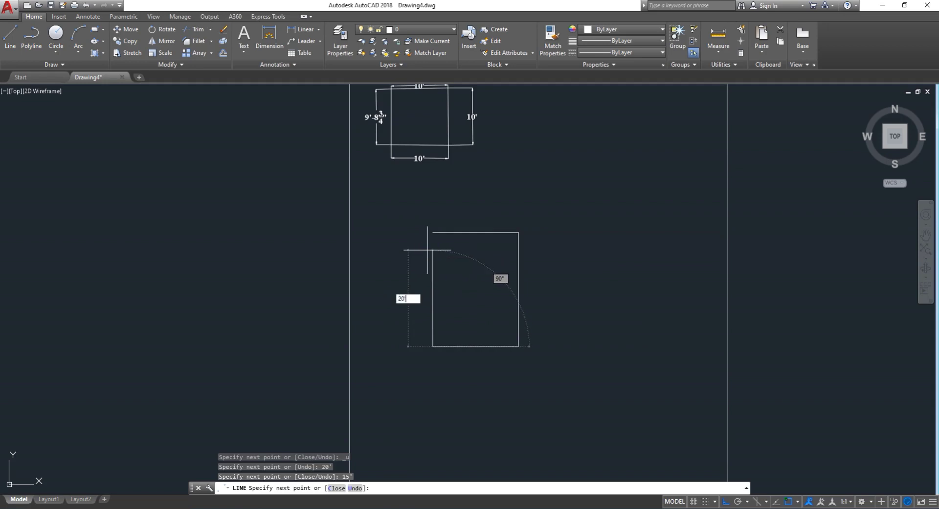
key(Return)
key(Escape)
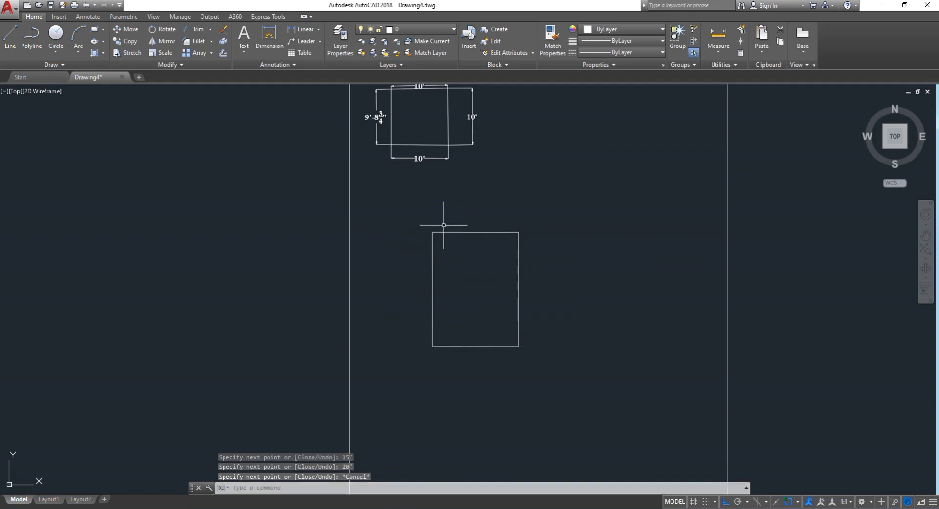
Dimension the rectangle's top edge at 15' and its right side at 20'.
scroll(486, 252, up, 2)
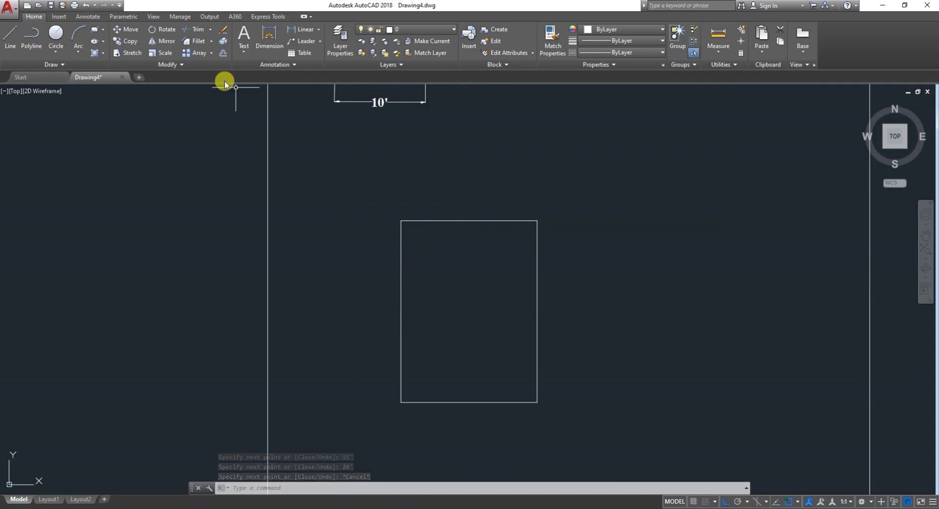
click(270, 40)
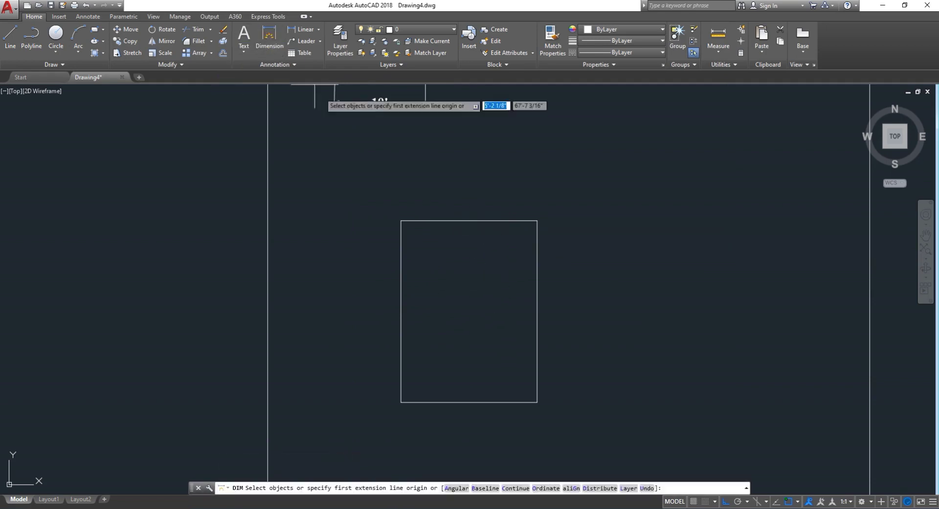
click(401, 220)
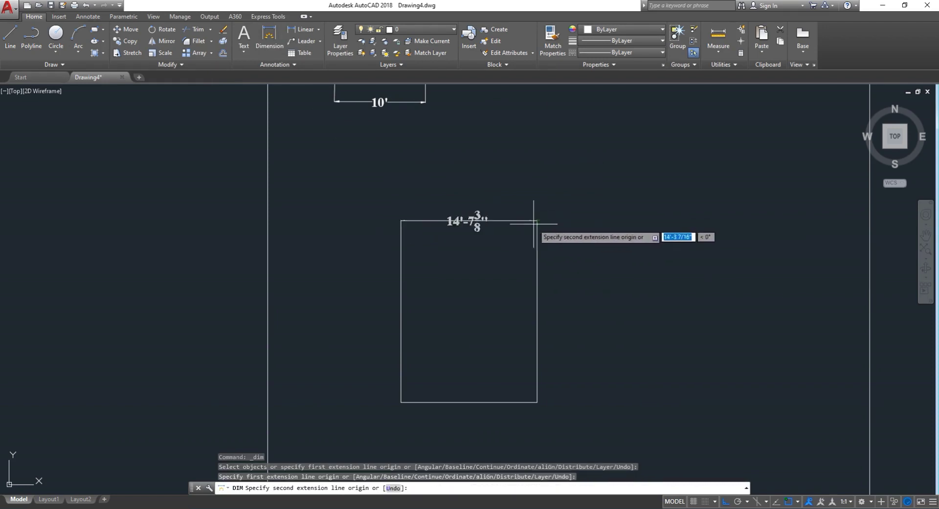
click(536, 218)
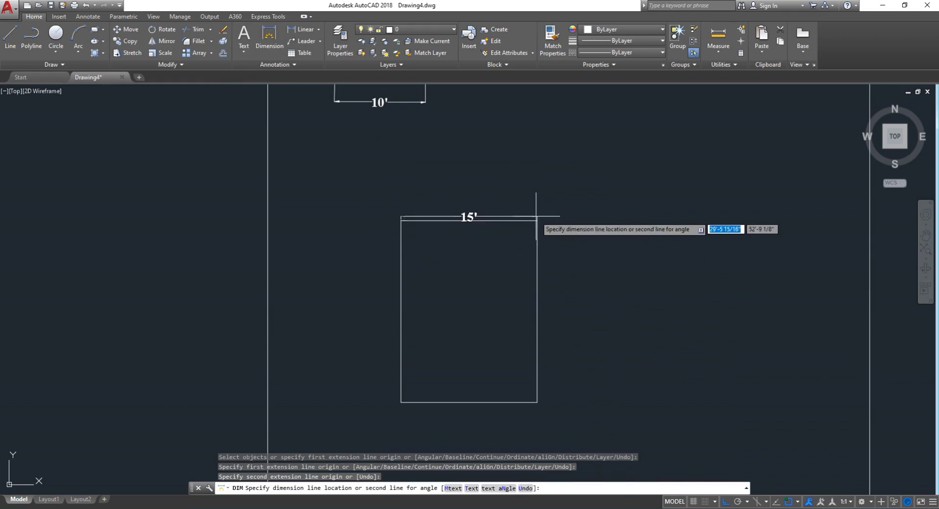
click(537, 192)
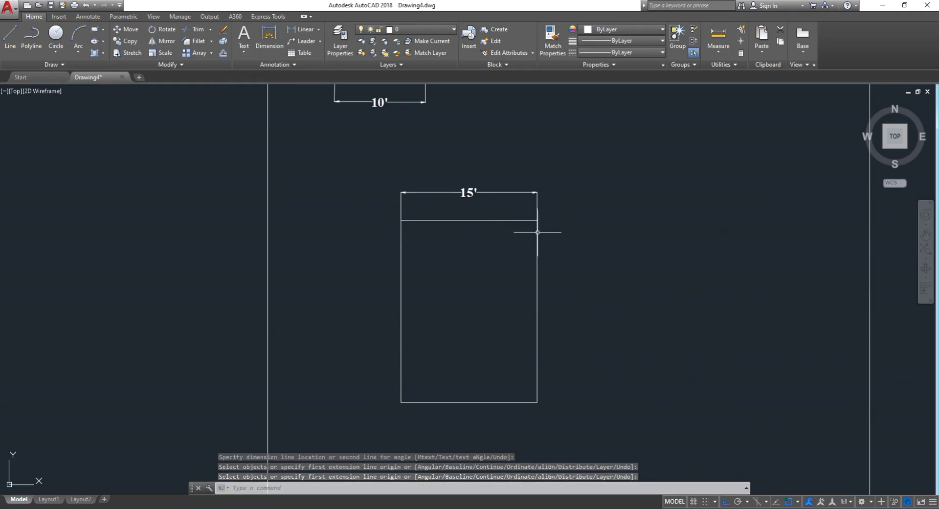
key(Return)
key(Return)
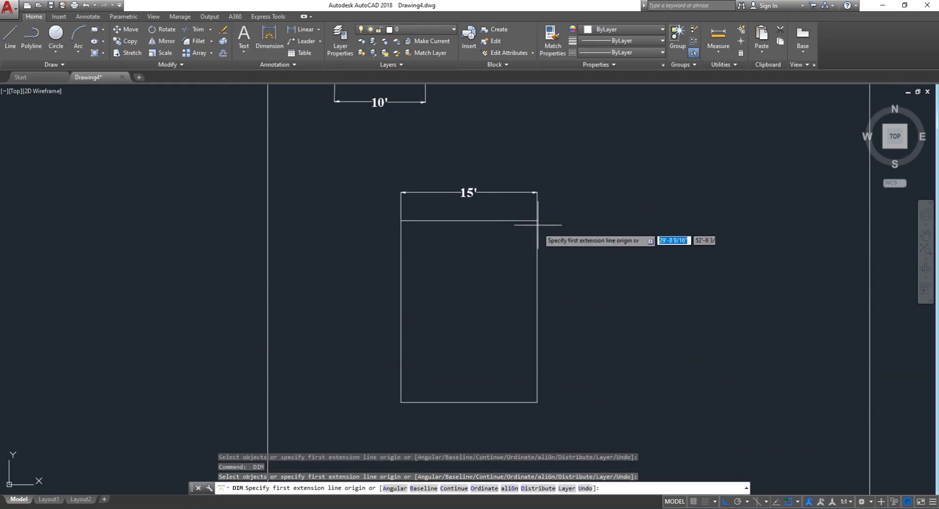
click(536, 401)
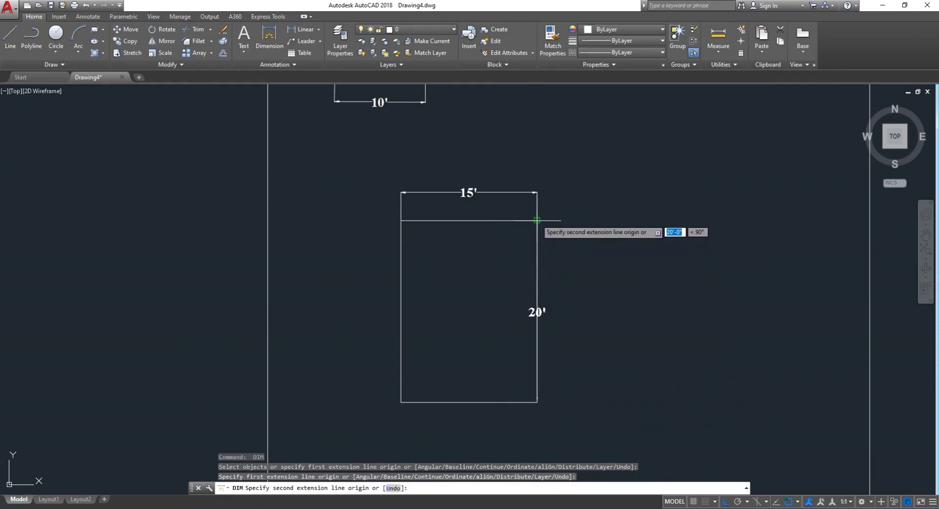
click(537, 221)
click(565, 233)
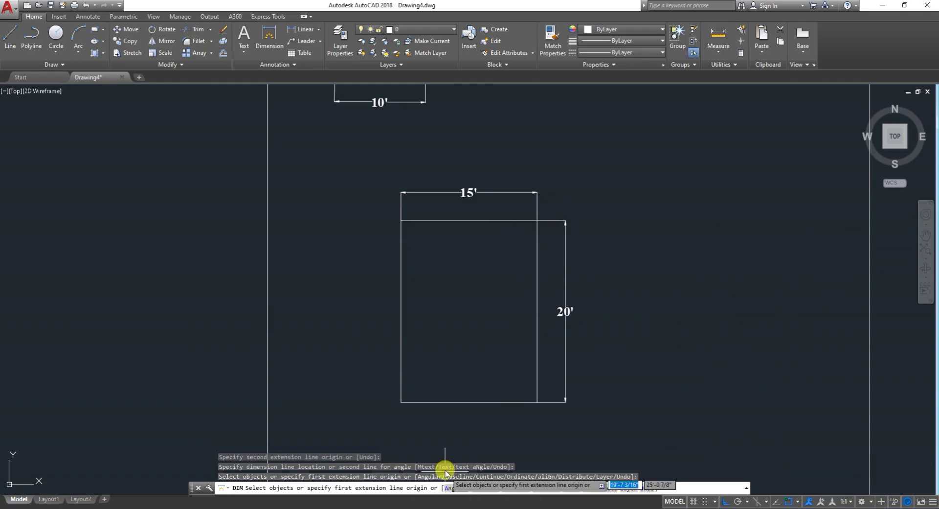
key(Return)
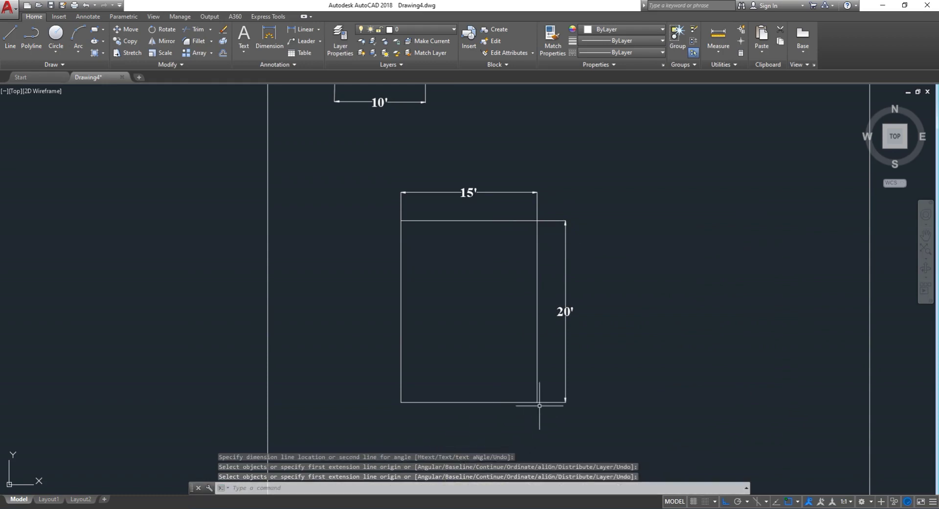
Dimension the rectangle's bottom edge at 15' and its left side at 20'.
key(Return)
click(540, 400)
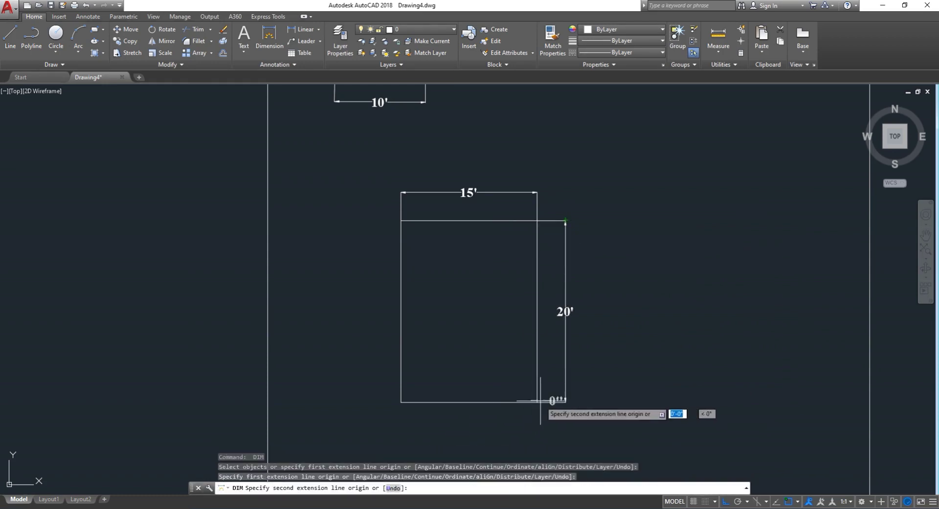
key(Escape)
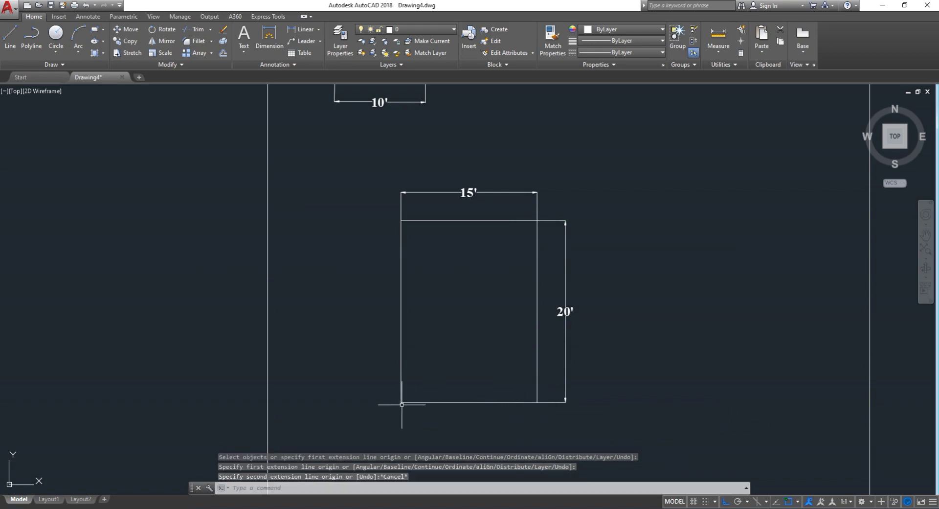
key(Return)
click(401, 402)
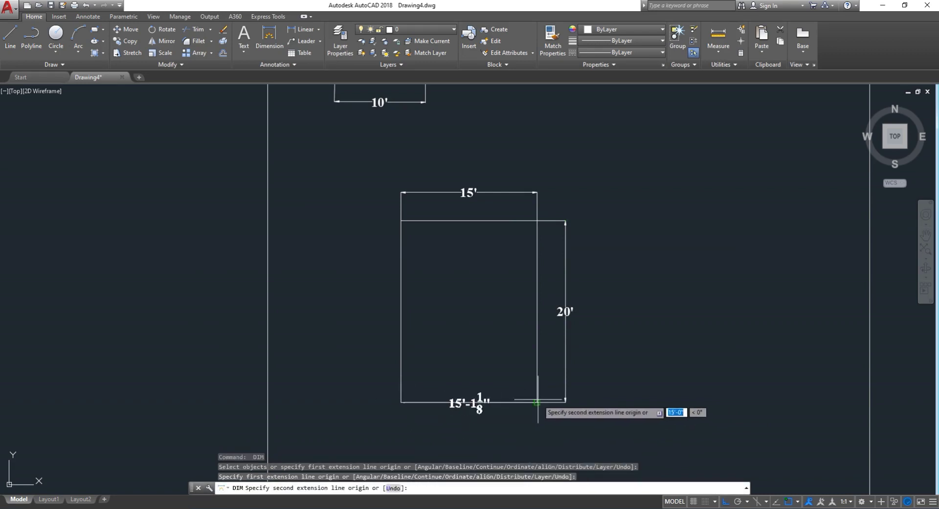
click(536, 402)
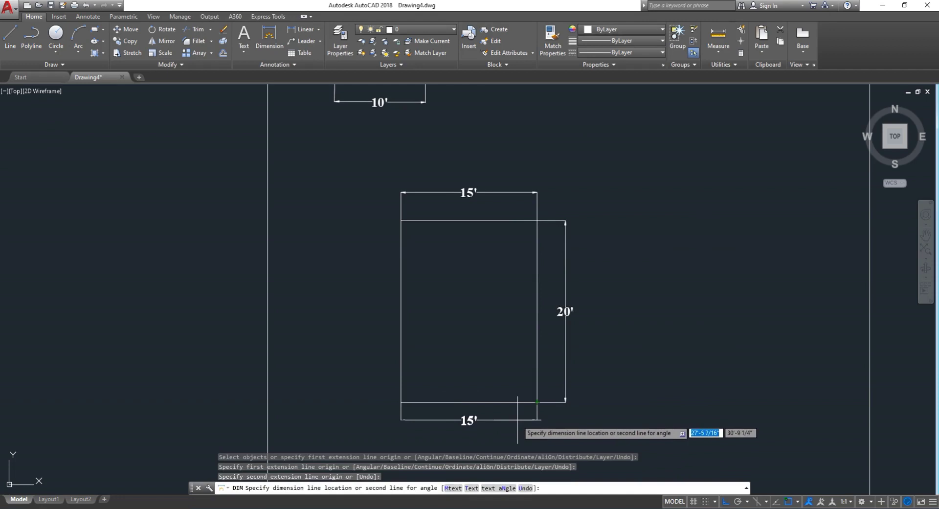
click(518, 418)
key(Return)
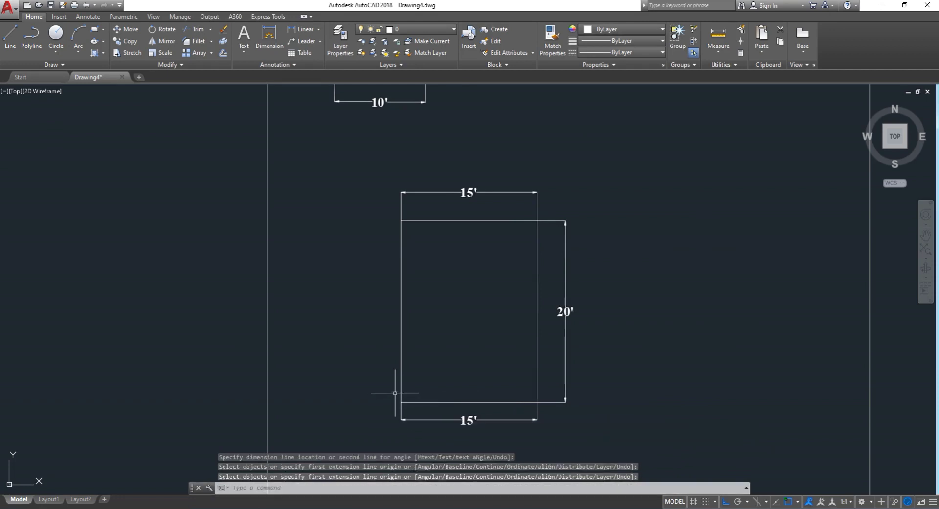
key(Return)
click(400, 402)
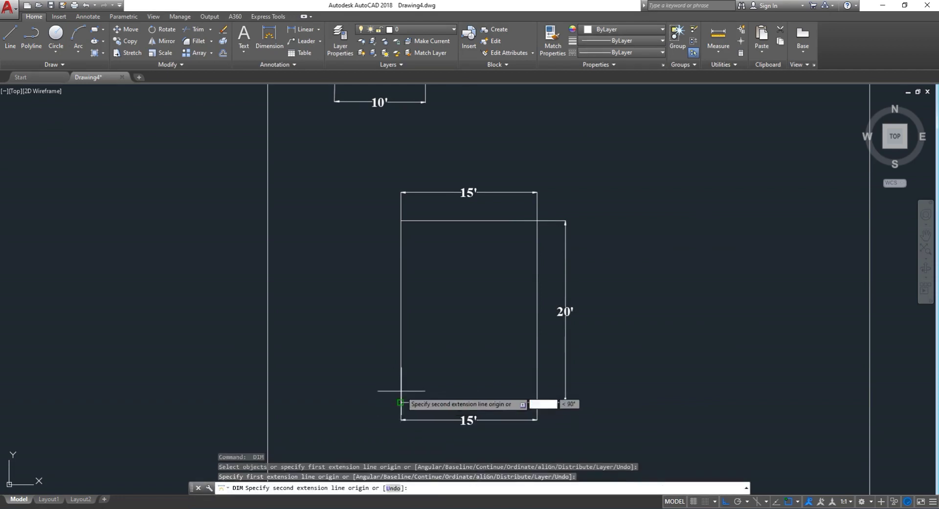
click(399, 220)
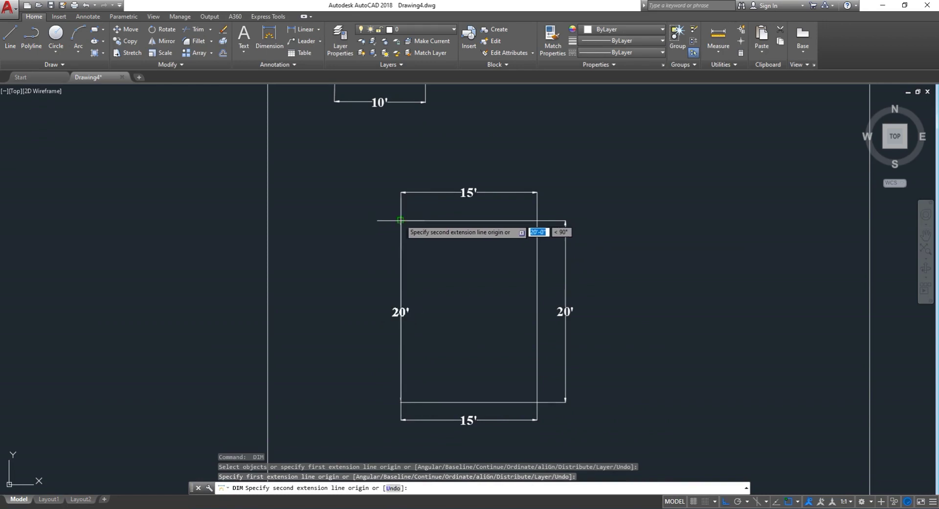
click(360, 234)
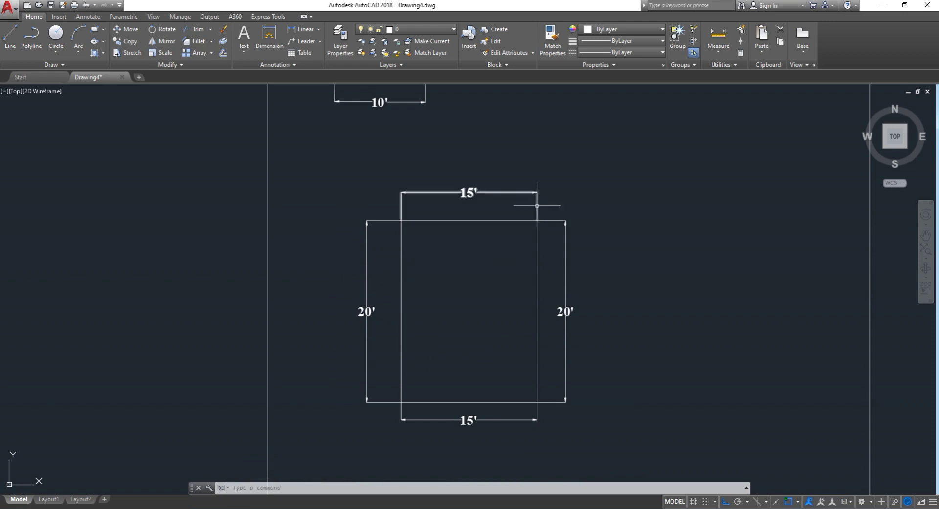
scroll(538, 193, down, 4)
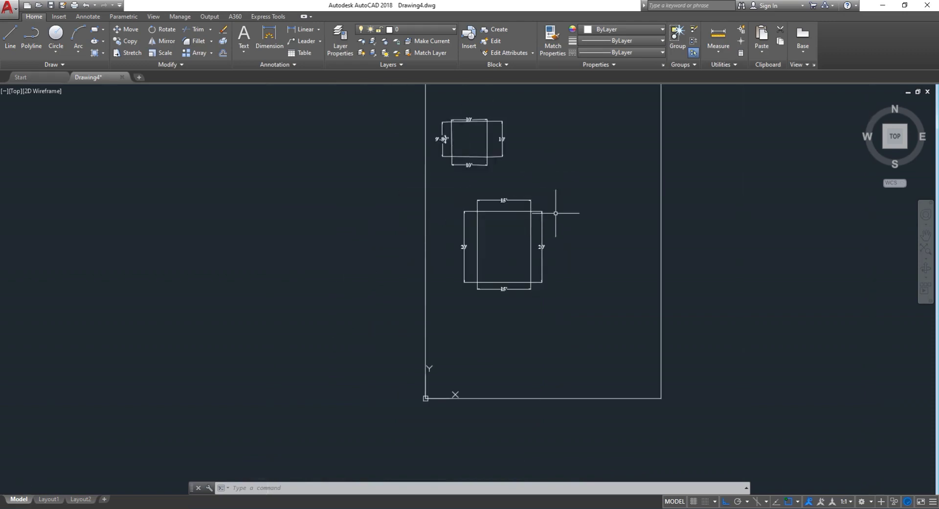